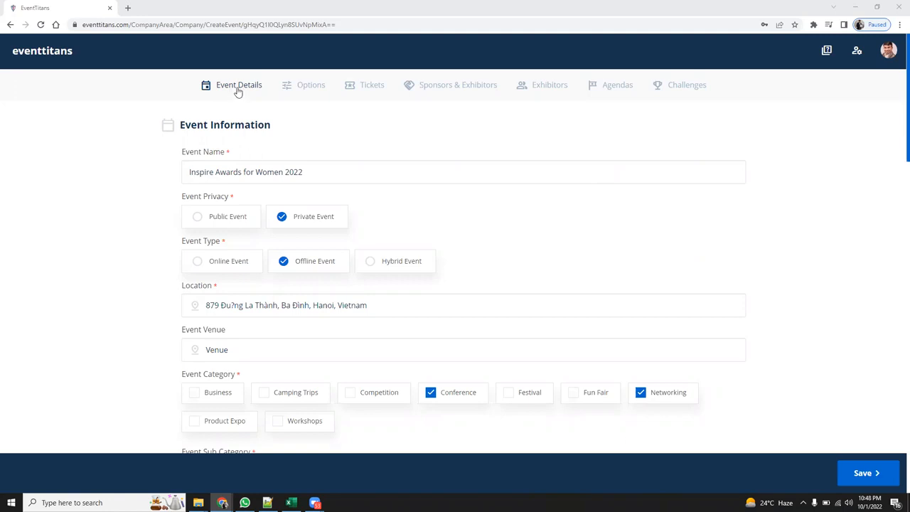
# Step: Save the Inspire Awards event details and continue to the Tickets step
pyautogui.scroll(-10, 548, 339)
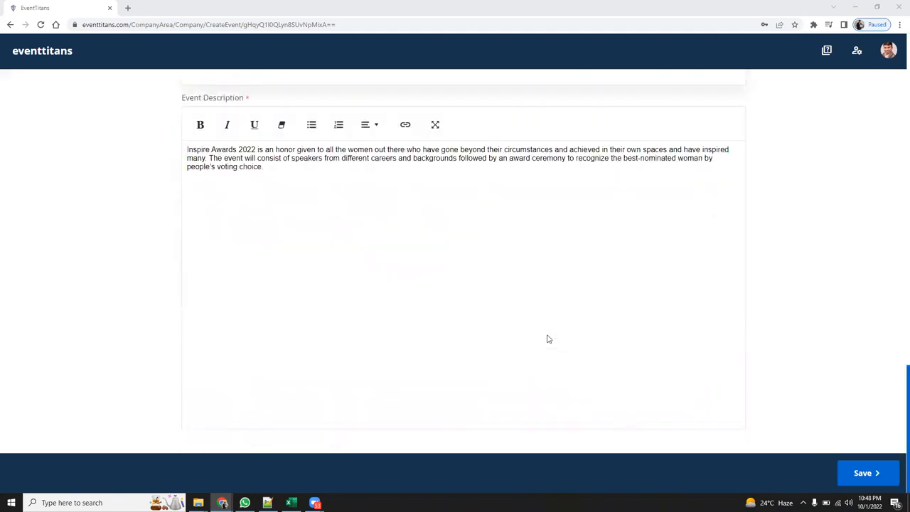
pyautogui.scroll(5, 548, 339)
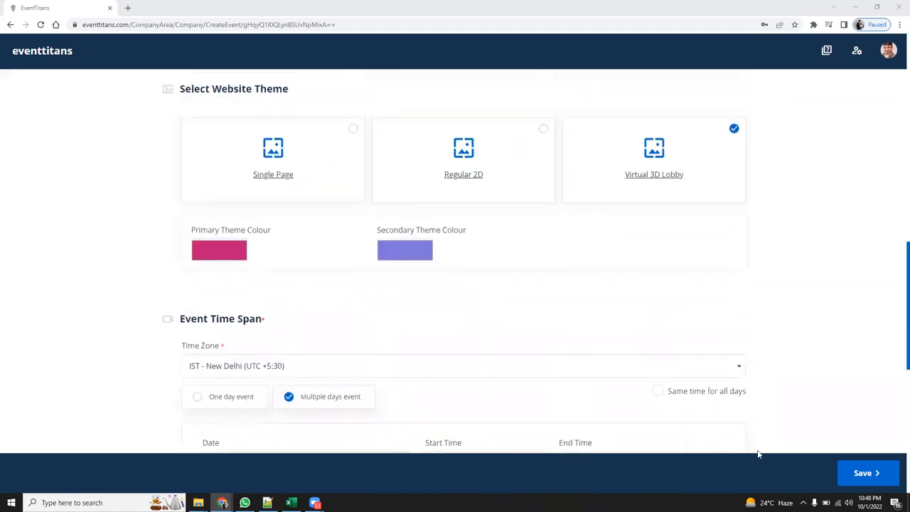
pyautogui.click(872, 477)
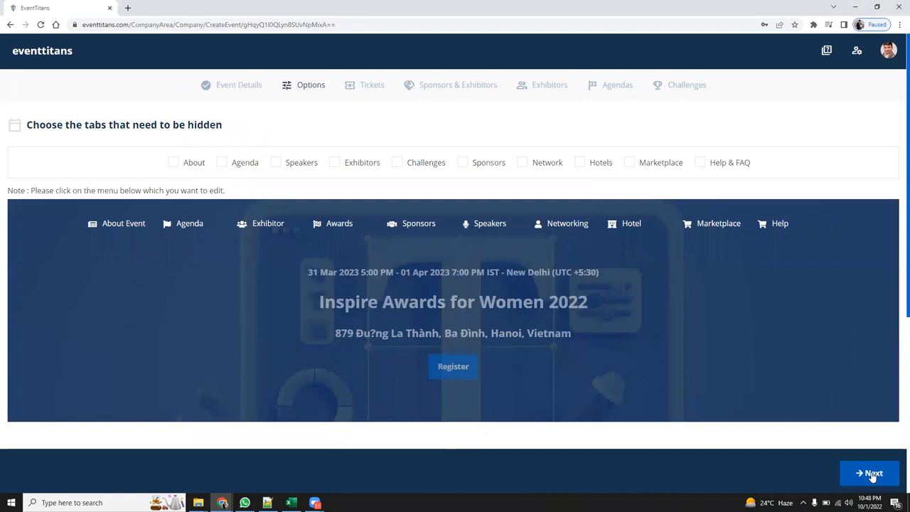
pyautogui.click(873, 476)
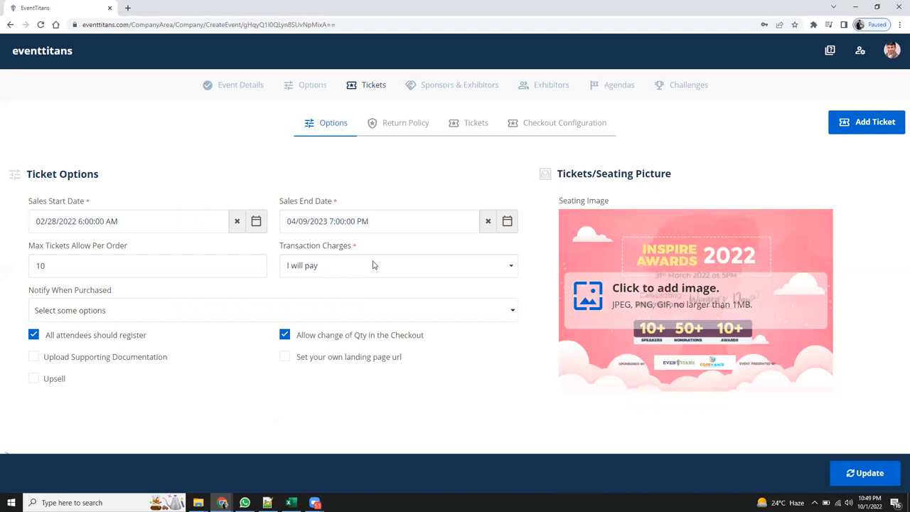
# Step: Go through Sponsors & Exhibitors to the Agendas tab and start a new agenda session
pyautogui.click(459, 91)
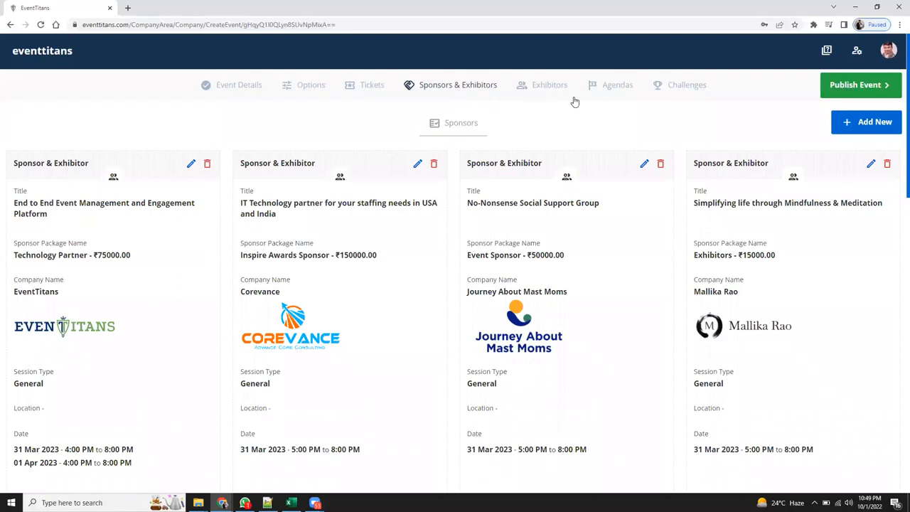
pyautogui.click(604, 96)
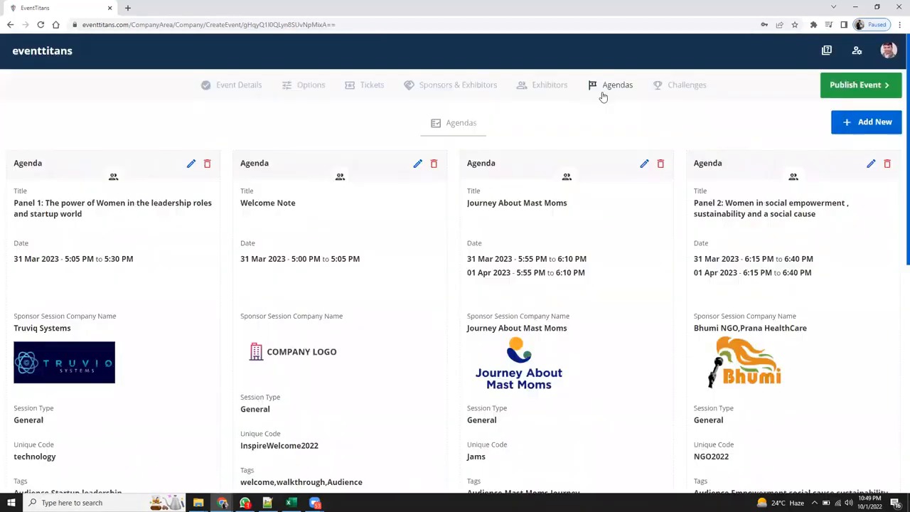
pyautogui.click(874, 124)
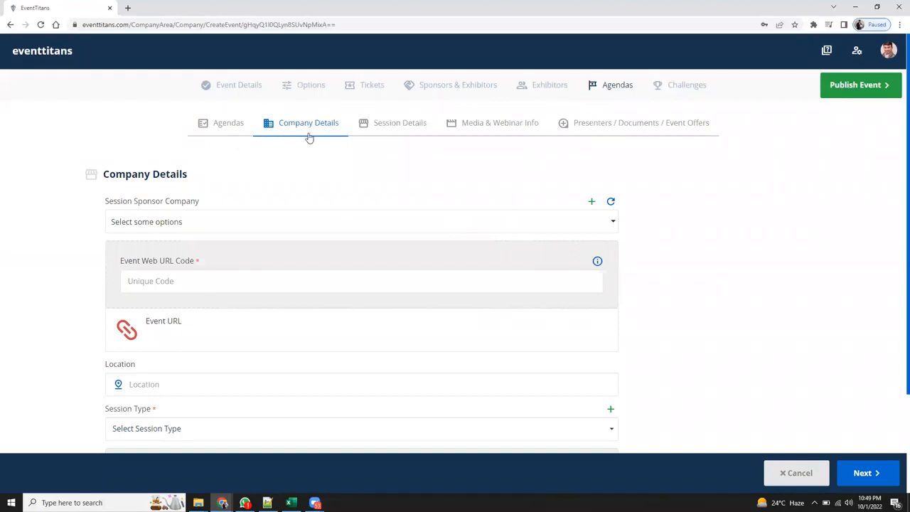
# Step: Browse the Session Sponsor Company list, then open the page for adding a new sponsor company
pyautogui.scroll(-2, 309, 164)
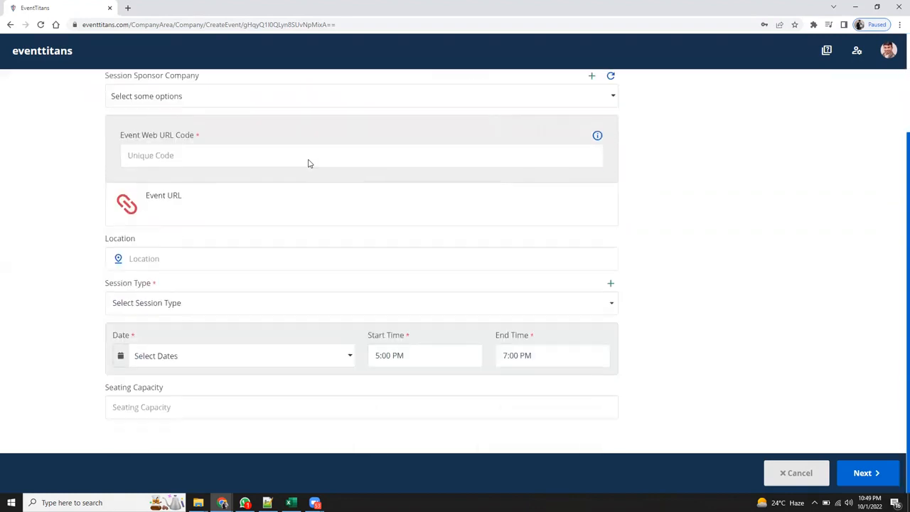
pyautogui.scroll(2, 309, 164)
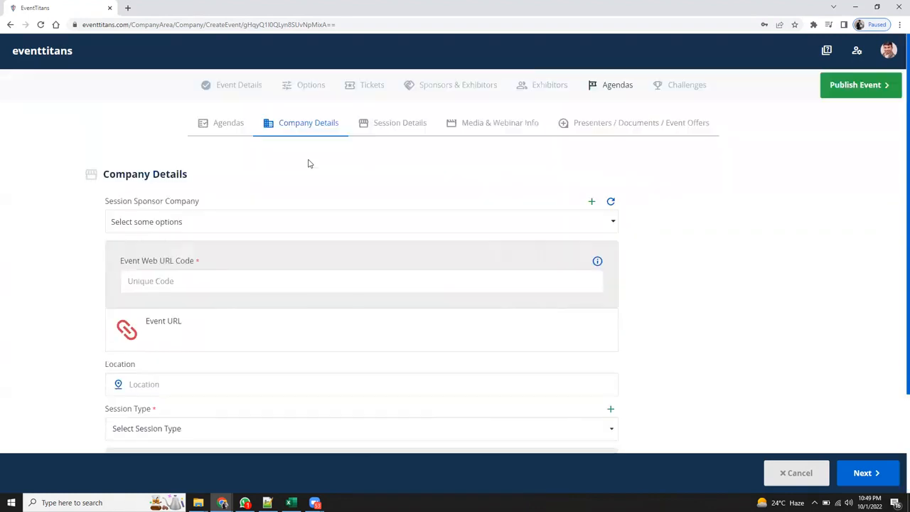
pyautogui.click(269, 222)
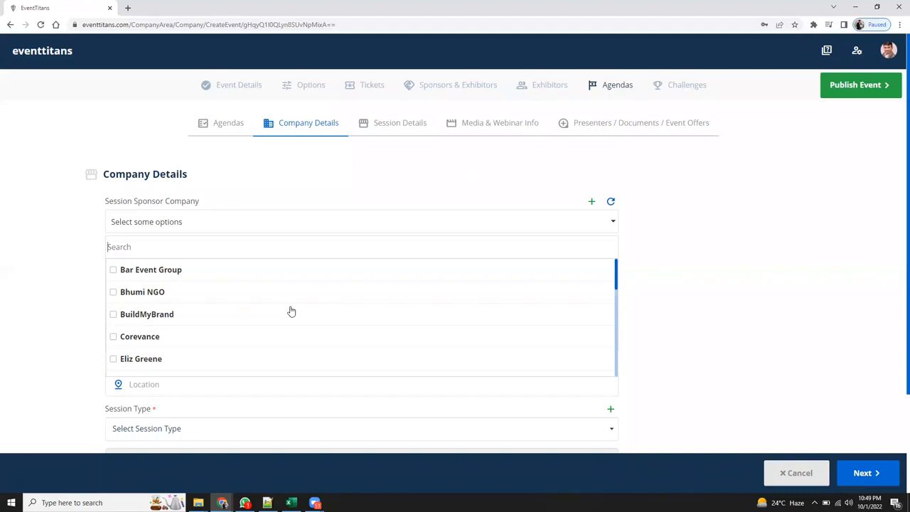
pyautogui.scroll(-5, 292, 312)
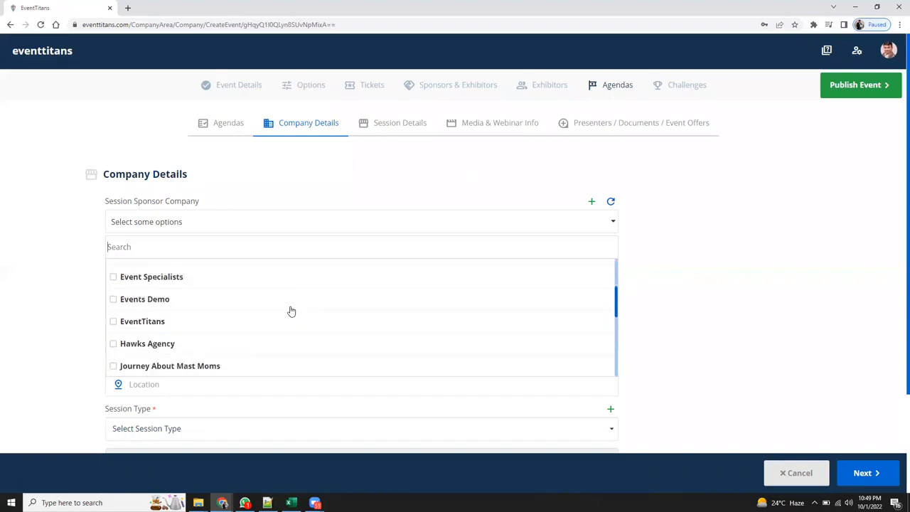
pyautogui.click(660, 233)
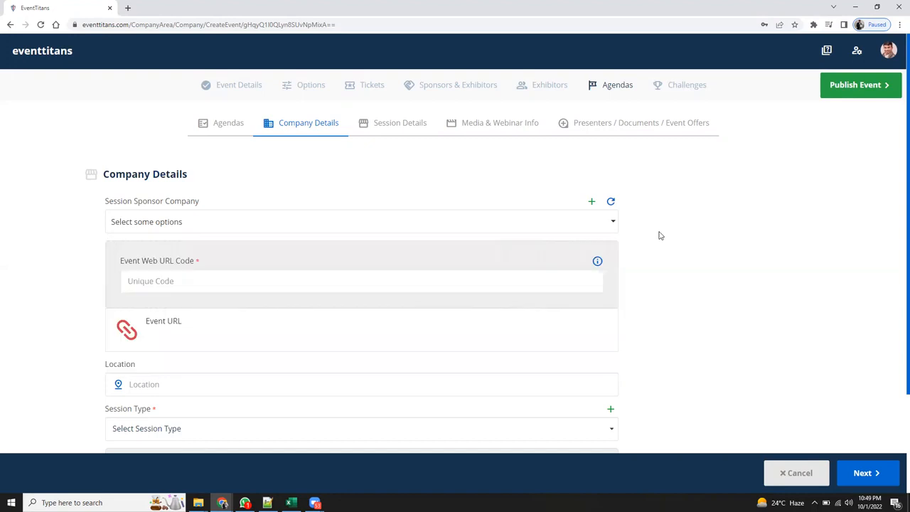
pyautogui.click(593, 205)
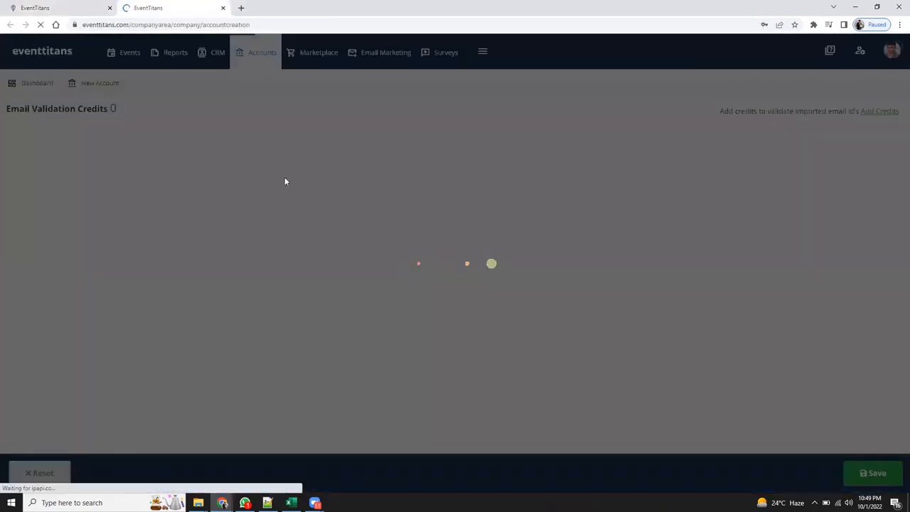
# Step: Back on the agenda form, refresh the Session Sponsor Company list and leave no sponsor selected
pyautogui.scroll(-7, 284, 181)
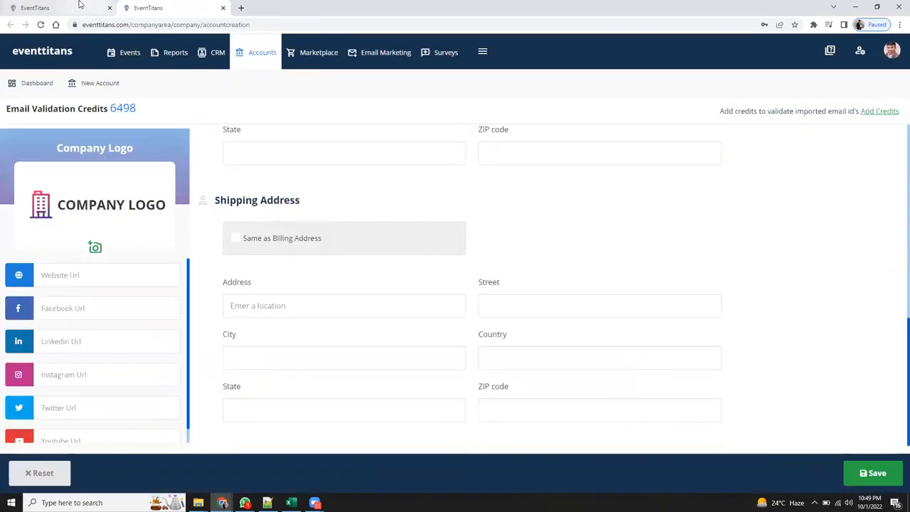
pyautogui.click(81, 7)
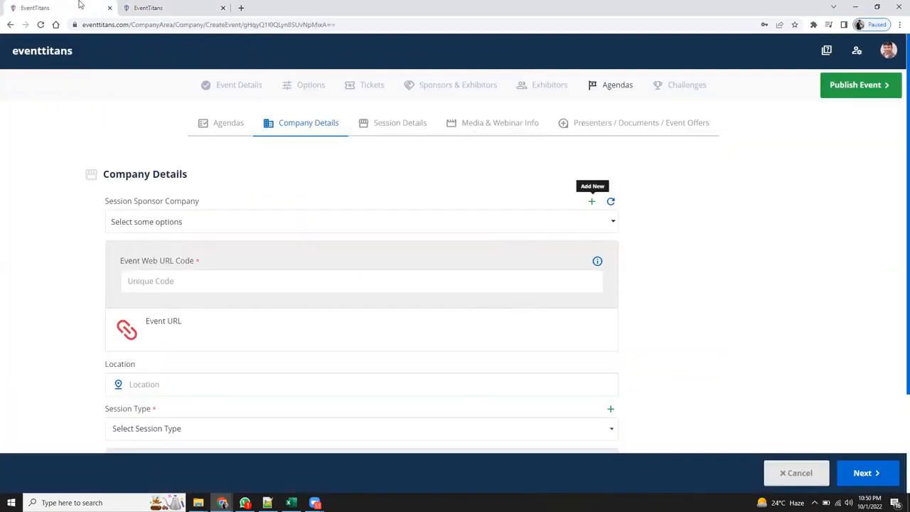
pyautogui.click(611, 203)
pyautogui.click(573, 225)
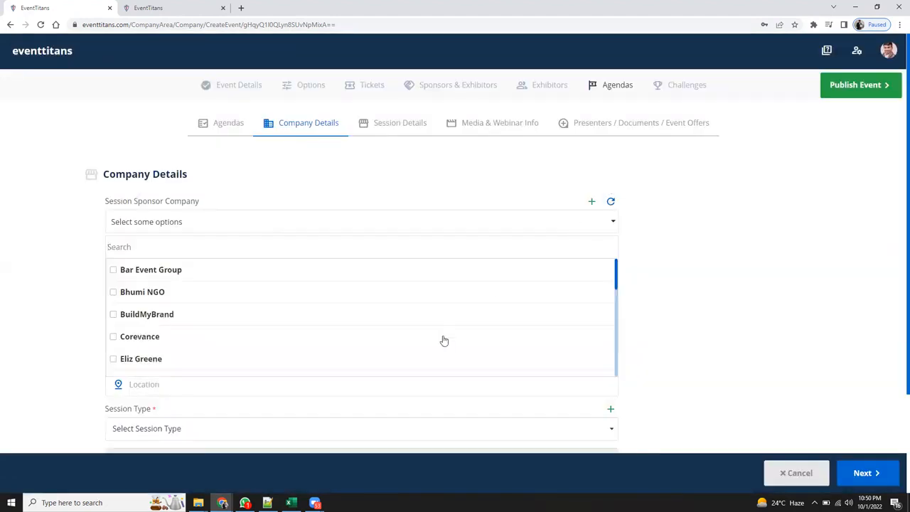
pyautogui.scroll(-5, 444, 341)
pyautogui.click(687, 259)
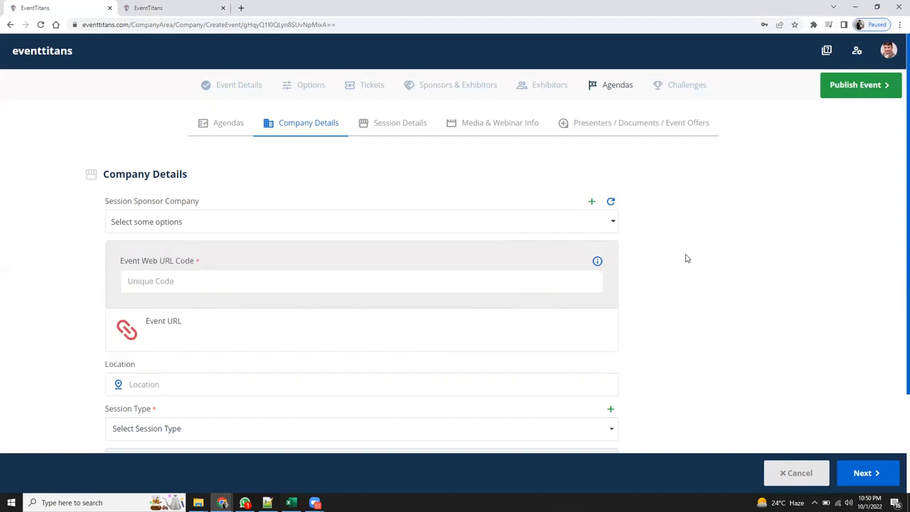
# Step: Enter WelcomeNote2022 as the Event Web URL Code
pyautogui.click(474, 279)
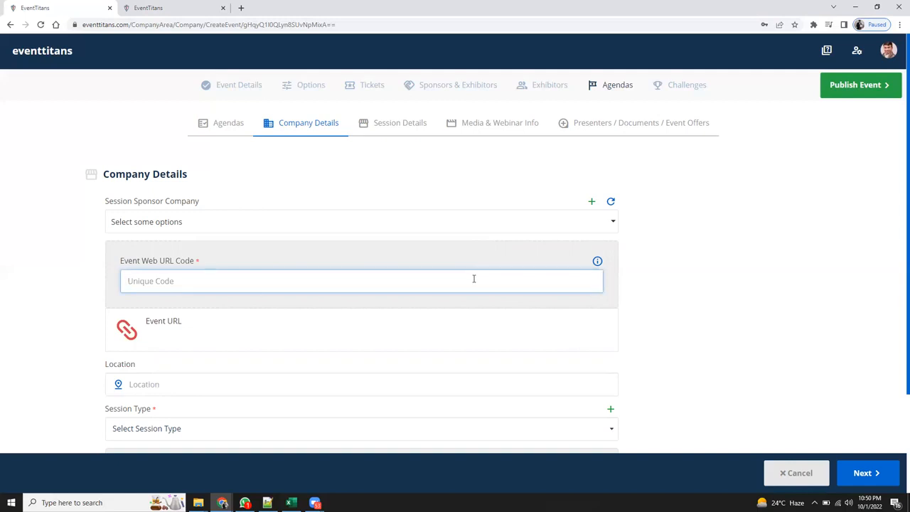
pyautogui.write('WelcomeN')
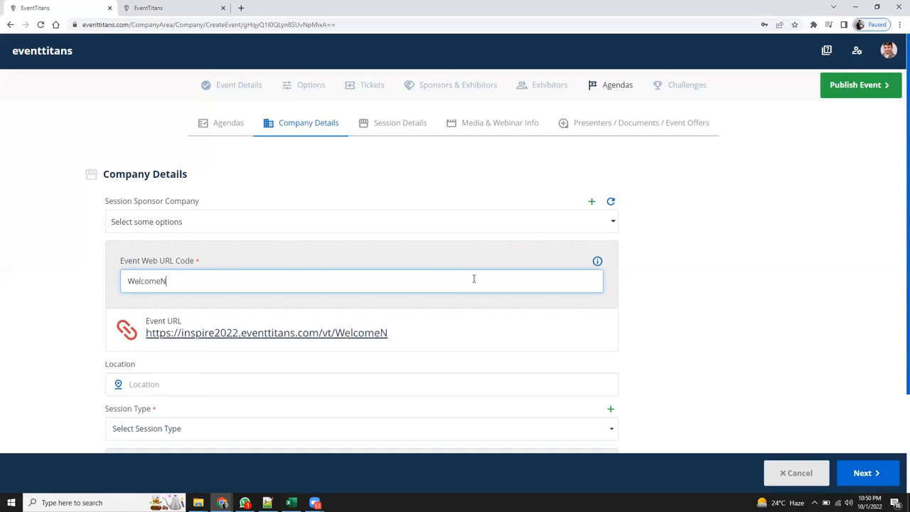
pyautogui.write('ote2022')
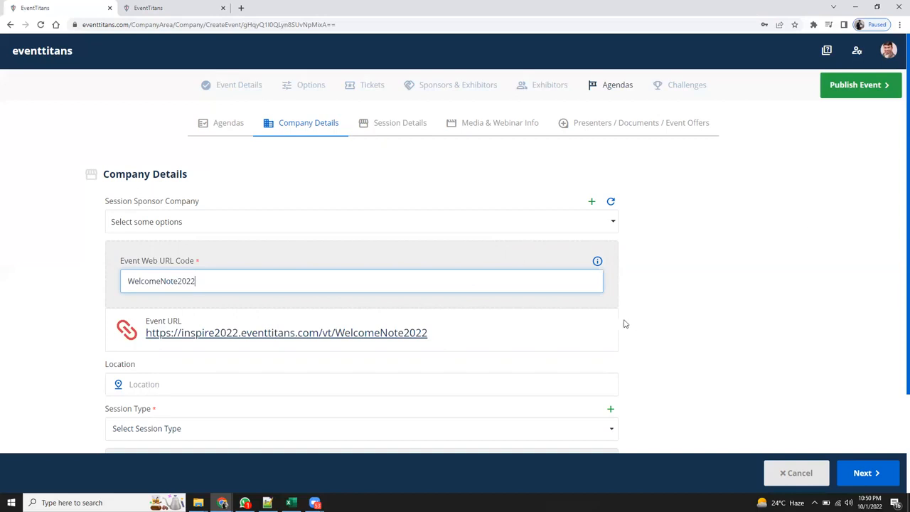
pyautogui.scroll(-2, 478, 357)
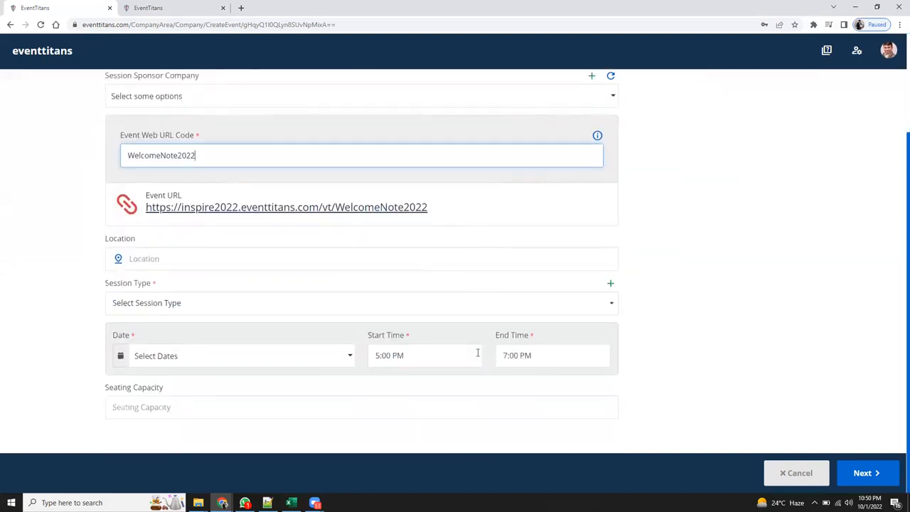
# Step: Replace the Location with Hall 32B Stage 2 and choose Group I as the session type
pyautogui.click(228, 267)
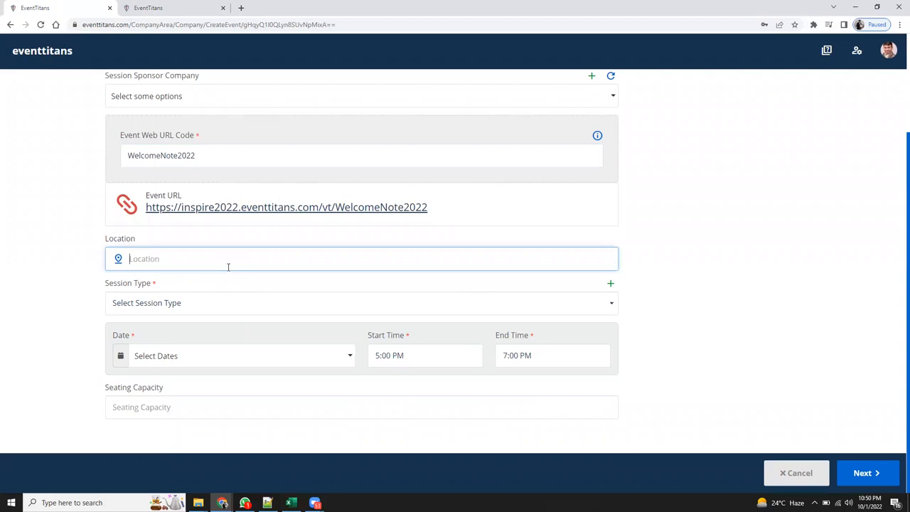
pyautogui.moveTo(439, 210); pyautogui.dragTo(141, 217)
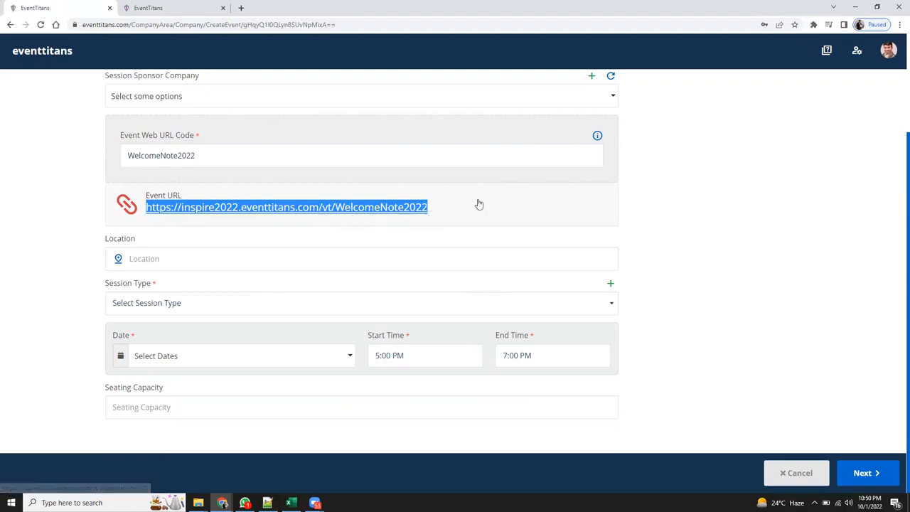
pyautogui.click(683, 214)
pyautogui.click(327, 253)
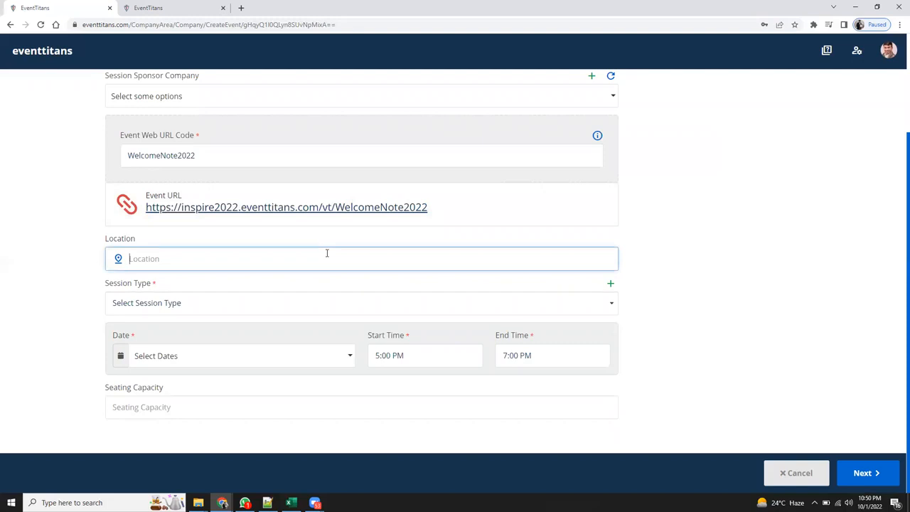
pyautogui.write('Online')
pyautogui.hotkey('ctrl', 'a')
pyautogui.press('BackSpace')
pyautogui.write('Hal')
pyautogui.write('l 32B')
pyautogui.write(' Ste')
pyautogui.write('ge ')
pyautogui.write('2')
pyautogui.click(543, 307)
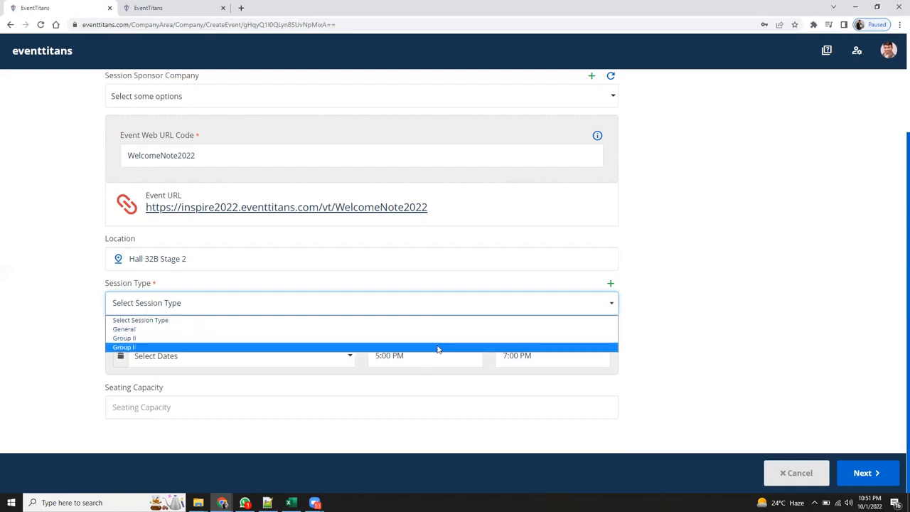
pyautogui.click(438, 348)
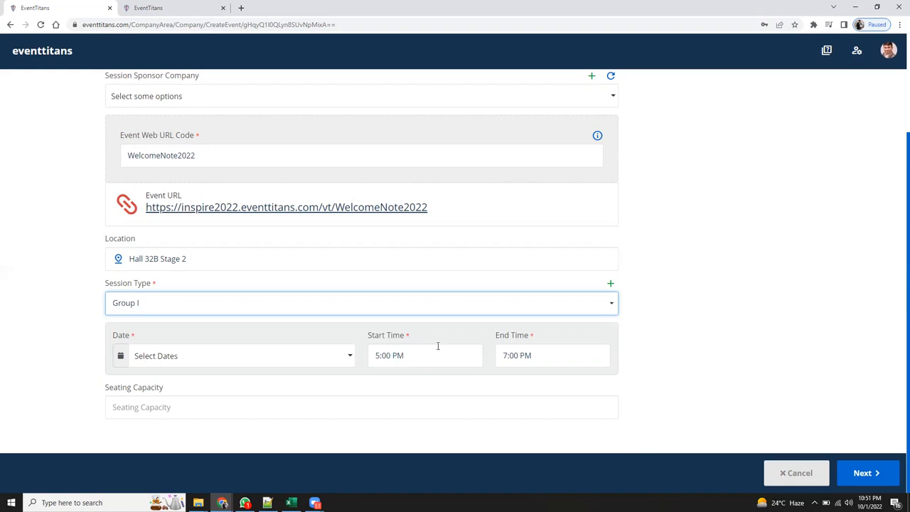
# Step: Add 31 Mar 2023 and 01 Apr 2023 as session dates
pyautogui.click(260, 355)
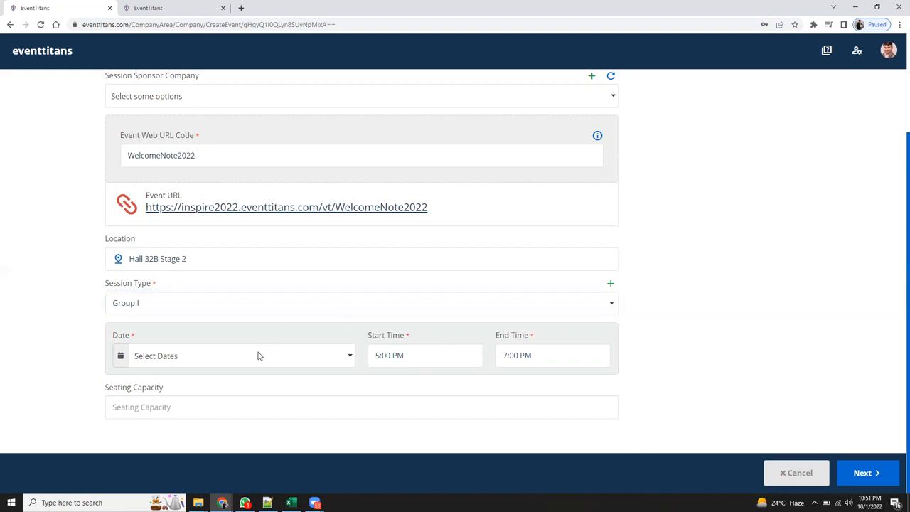
pyautogui.click(175, 405)
pyautogui.click(170, 429)
# Step: Set the session end time to 5:15 PM
pyautogui.click(443, 359)
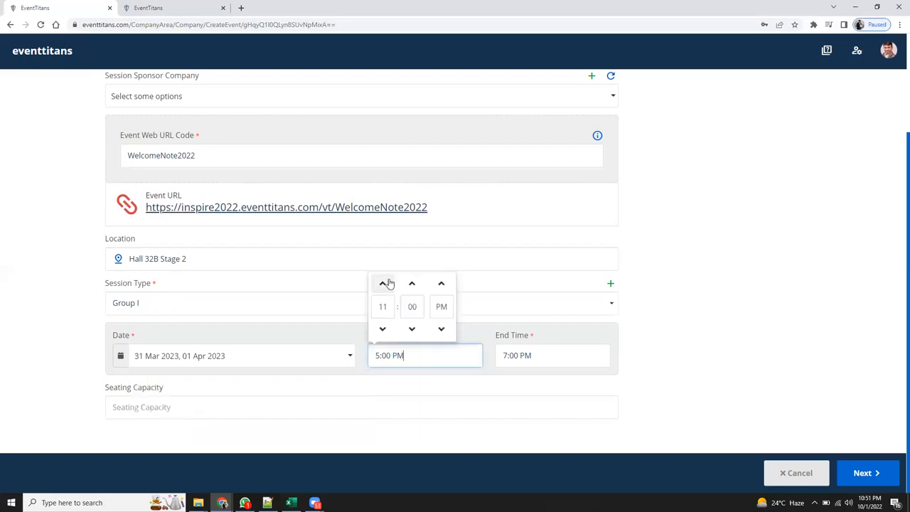
pyautogui.click(527, 352)
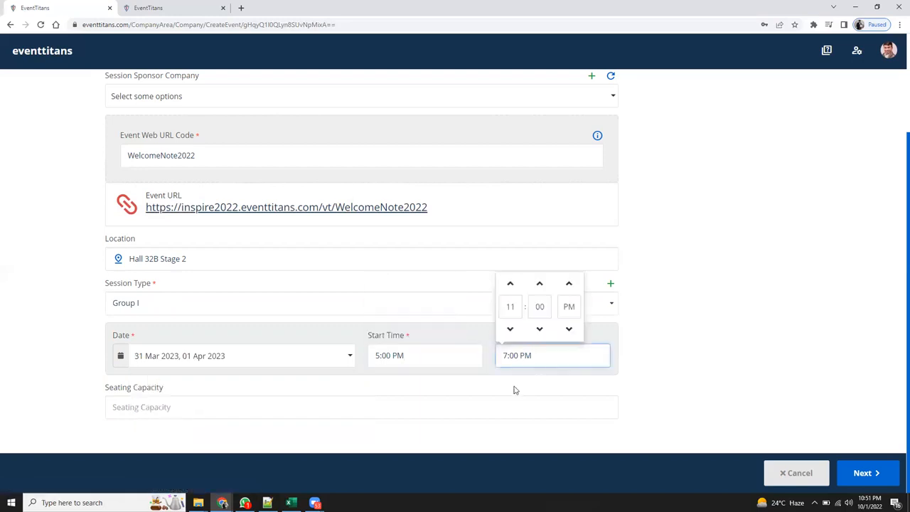
pyautogui.click(359, 407)
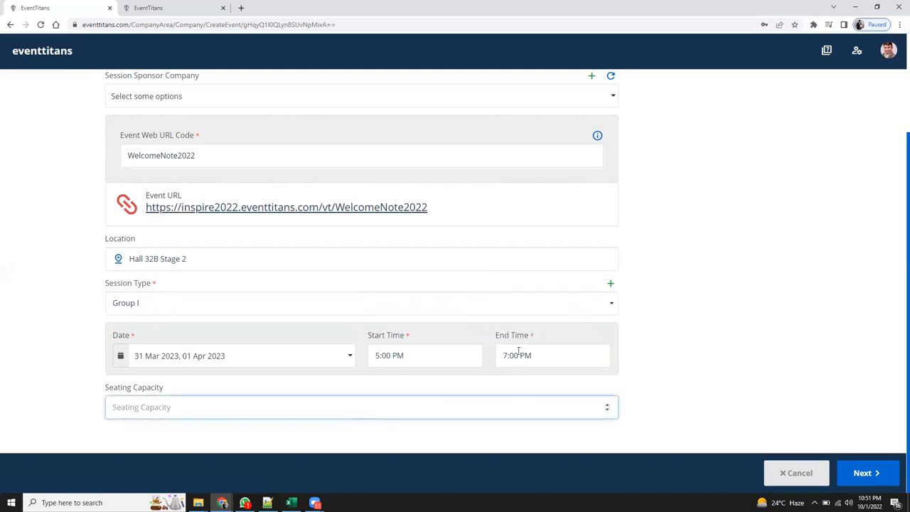
pyautogui.click(569, 358)
pyautogui.click(510, 330)
pyautogui.click(510, 329)
pyautogui.click(539, 285)
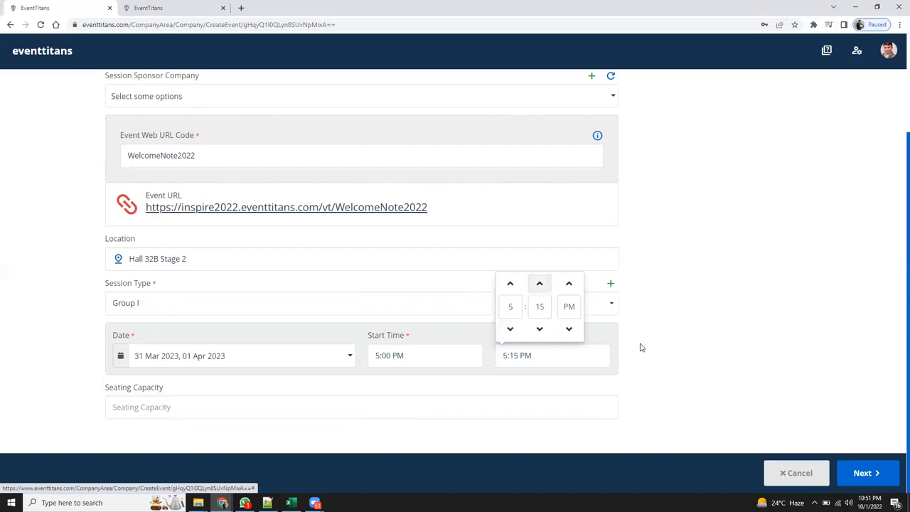
pyautogui.click(655, 362)
# Step: Enter a seating capacity of 200 and continue to the Session Details step
pyautogui.click(300, 401)
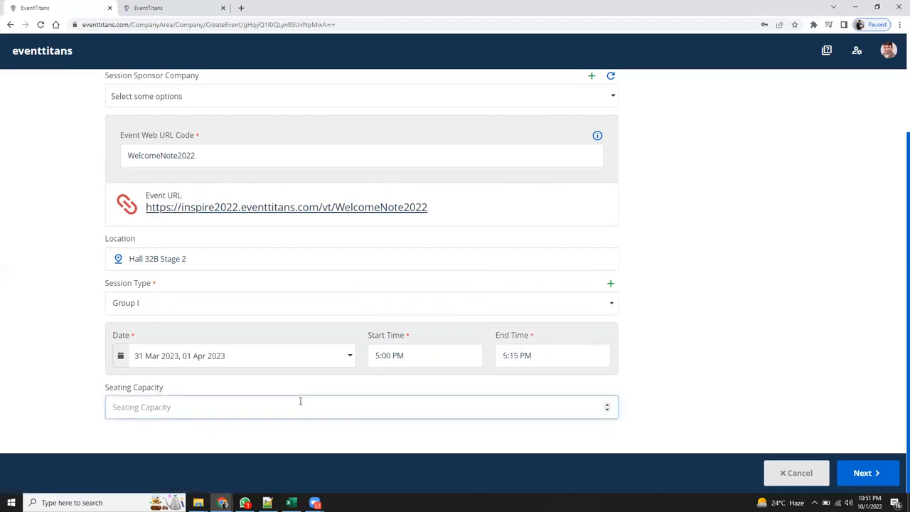
pyautogui.write('200')
pyautogui.click(748, 410)
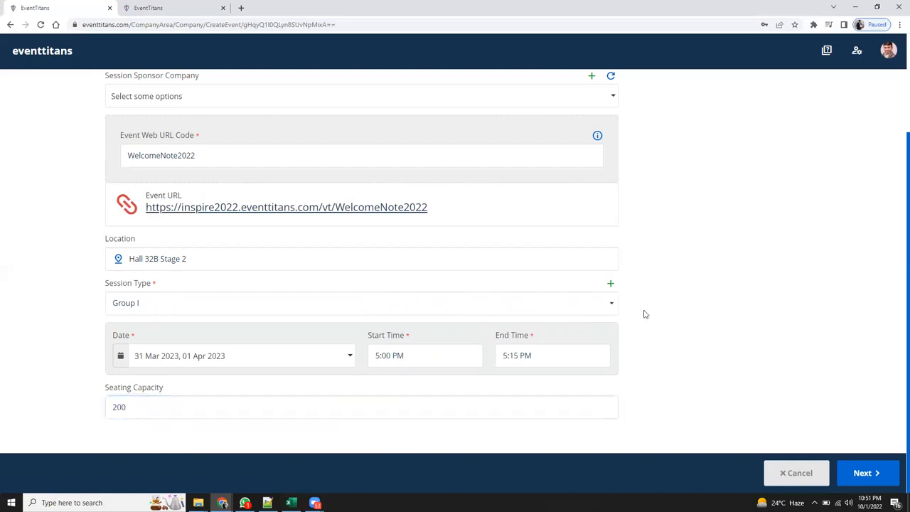
pyautogui.click(872, 482)
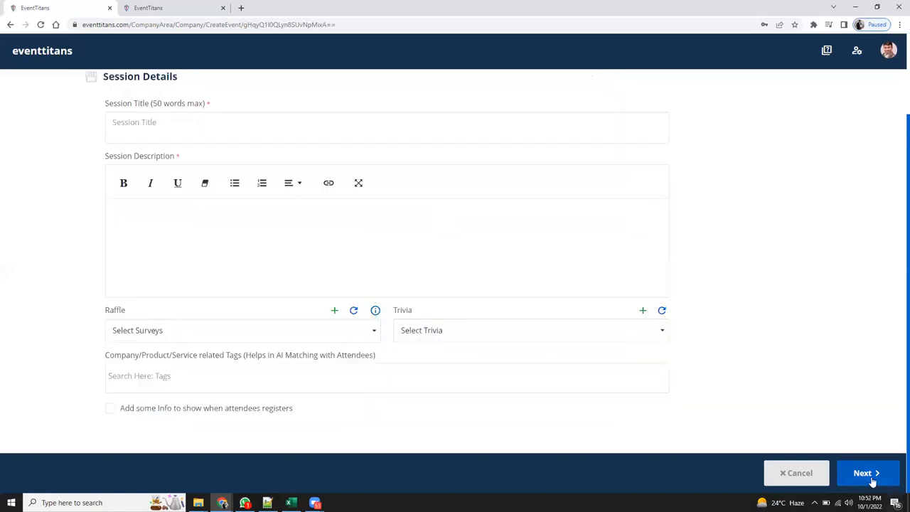
# Step: Title the session 'Welcome Note 2022' with description 'Descr Session', leaving the raffle unset
pyautogui.click(247, 134)
pyautogui.write('Welcome')
pyautogui.write('e 2022')
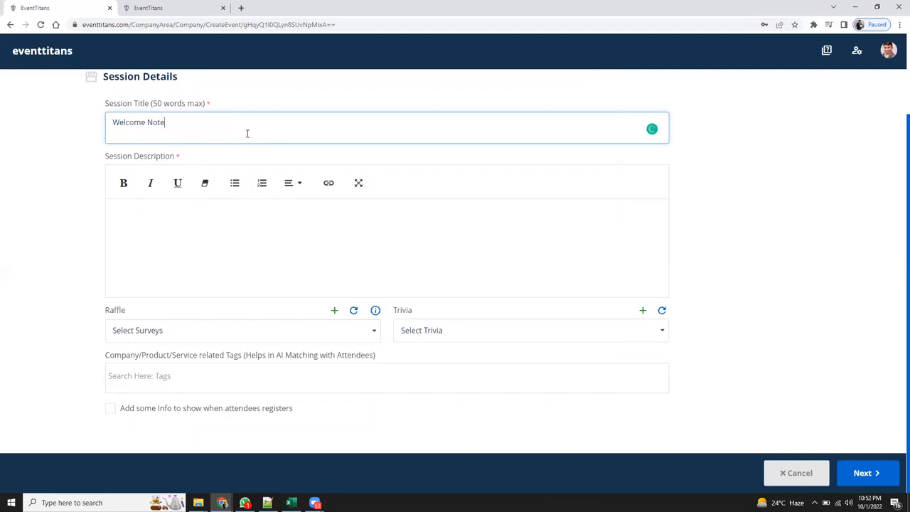
pyautogui.click(207, 228)
pyautogui.write('Des')
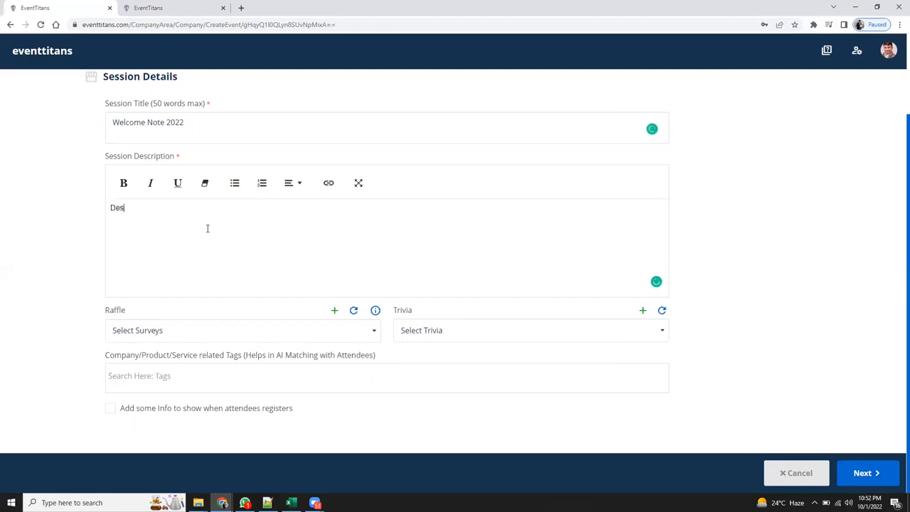
pyautogui.write('cr Session')
pyautogui.click(346, 333)
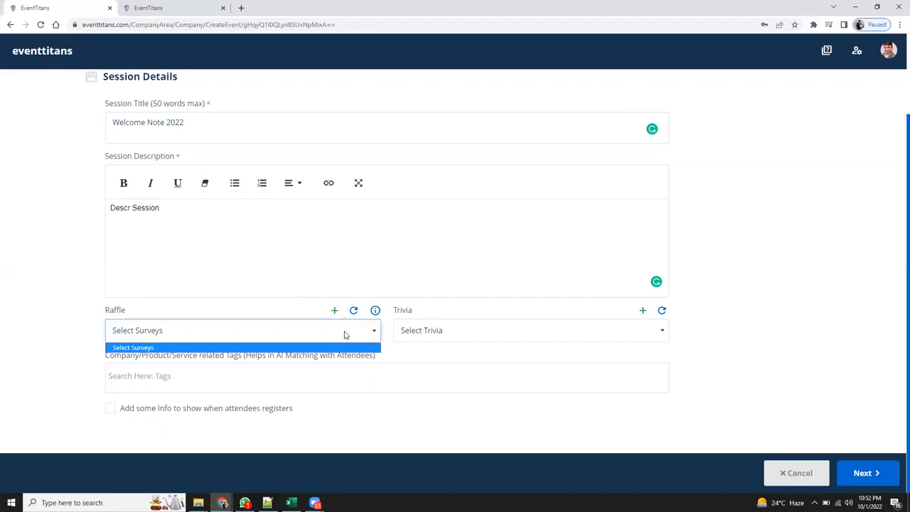
pyautogui.click(279, 311)
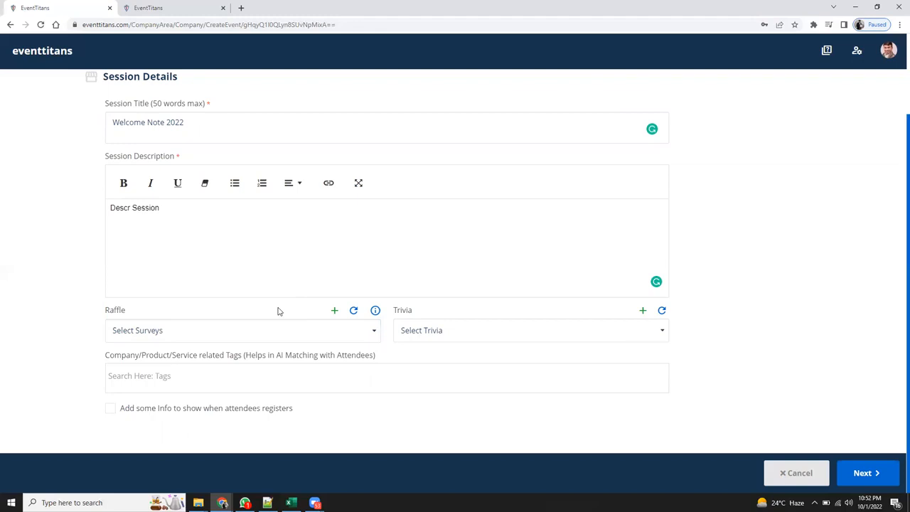
# Step: Open the Create Survey form from Raffle and try the 'Is this Survey for' options, ending on raffles
pyautogui.click(335, 310)
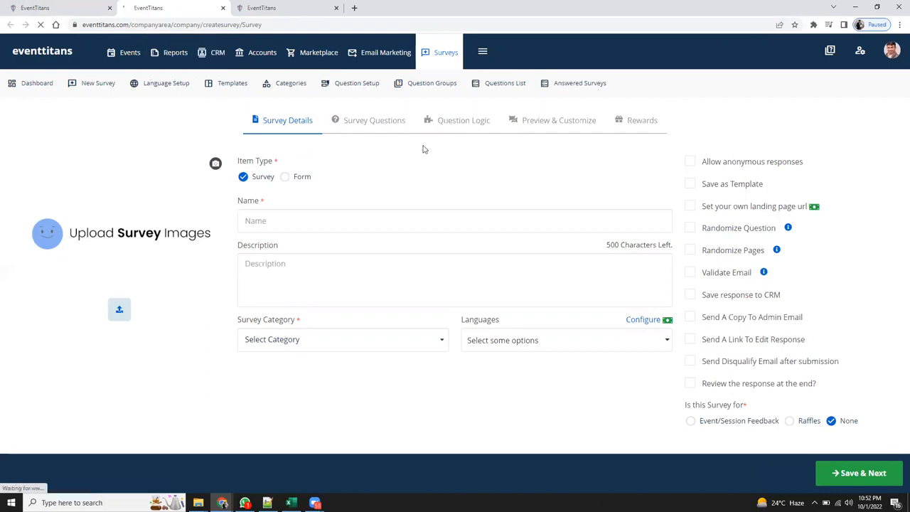
pyautogui.click(8, 6)
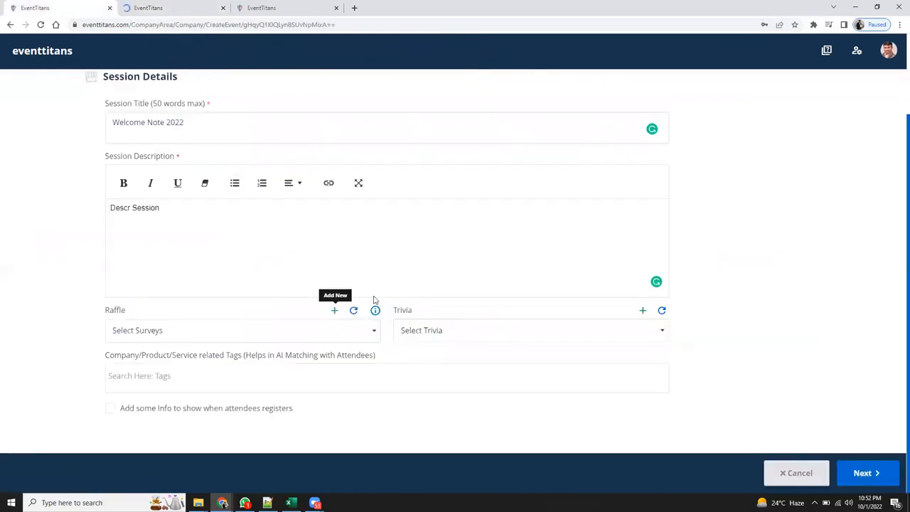
pyautogui.moveTo(376, 311)
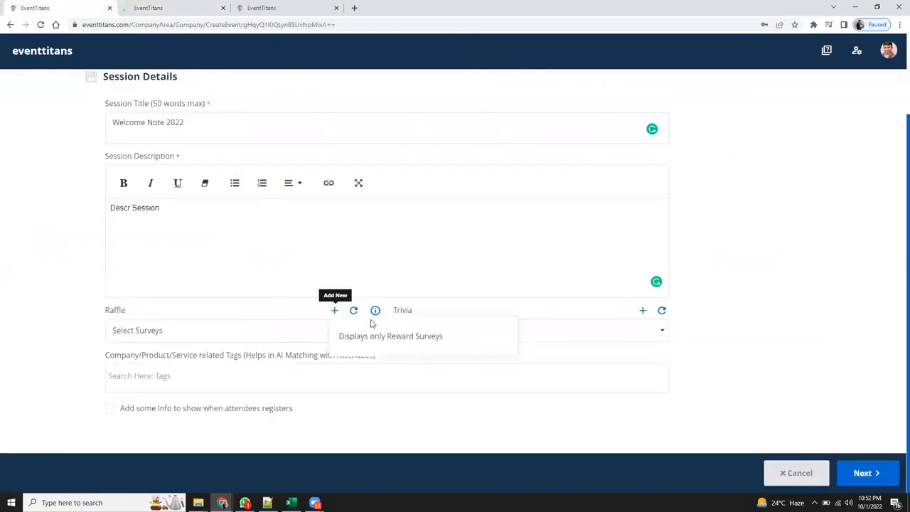
pyautogui.click(194, 7)
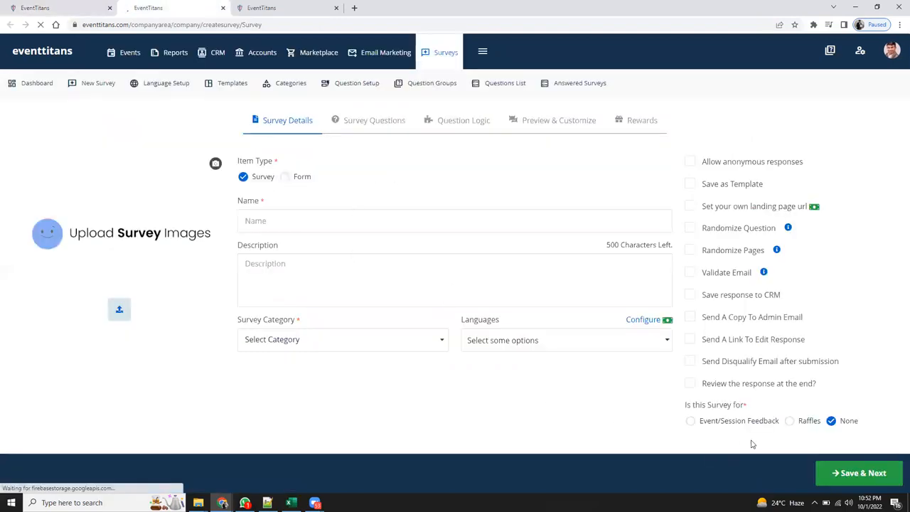
pyautogui.click(790, 421)
pyautogui.click(735, 425)
pyautogui.click(793, 422)
pyautogui.click(63, 7)
# Step: Choose EventTitans Inspire Awards Trivia as the session's trivia, leaving the raffle unset
pyautogui.click(243, 337)
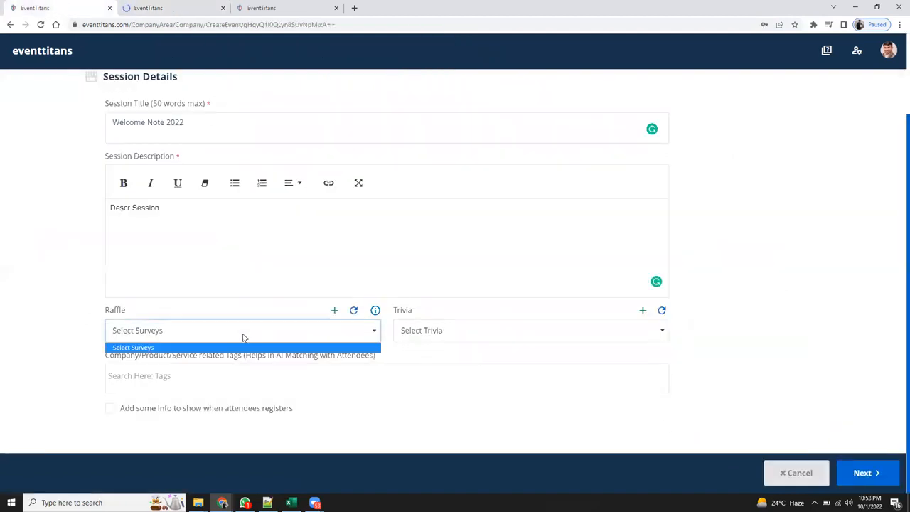
pyautogui.click(243, 337)
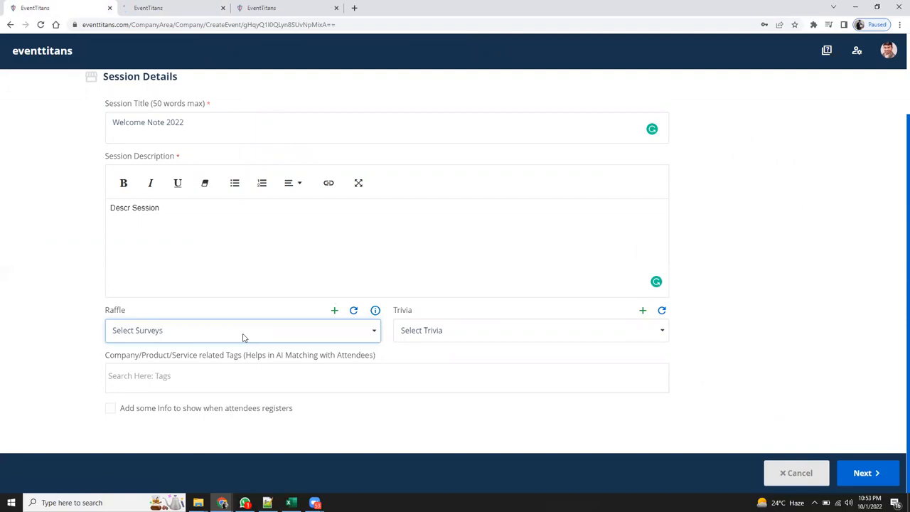
pyautogui.click(499, 340)
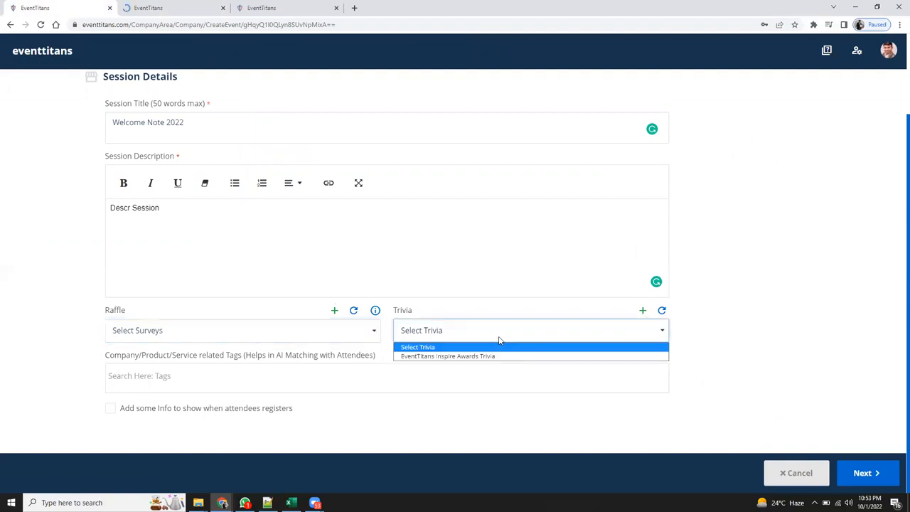
pyautogui.click(489, 356)
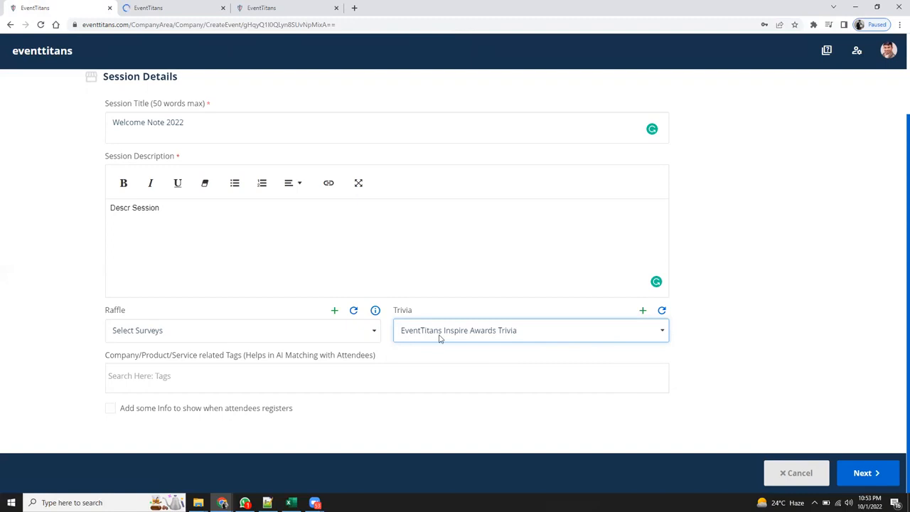
pyautogui.click(406, 384)
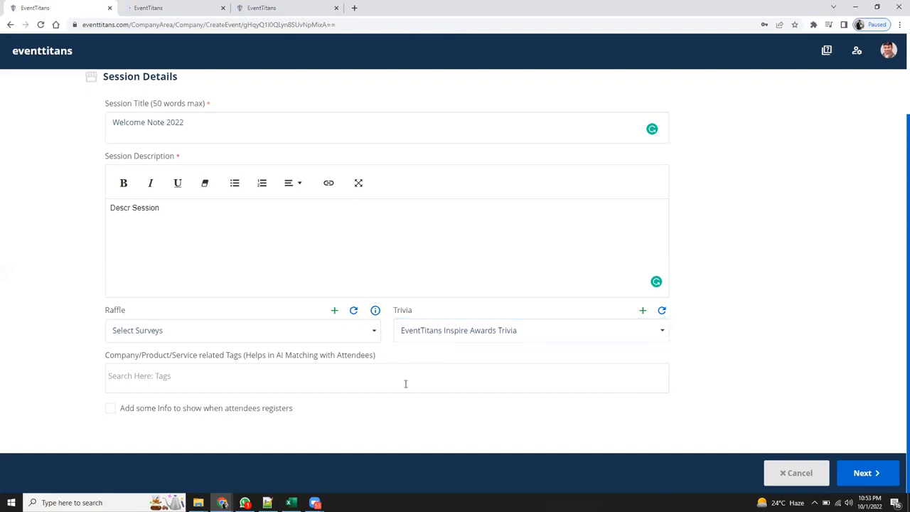
# Step: Load inspire2022.eventtitans.com/lobby in a new tab, copy its address, then close the tab
pyautogui.click(354, 8)
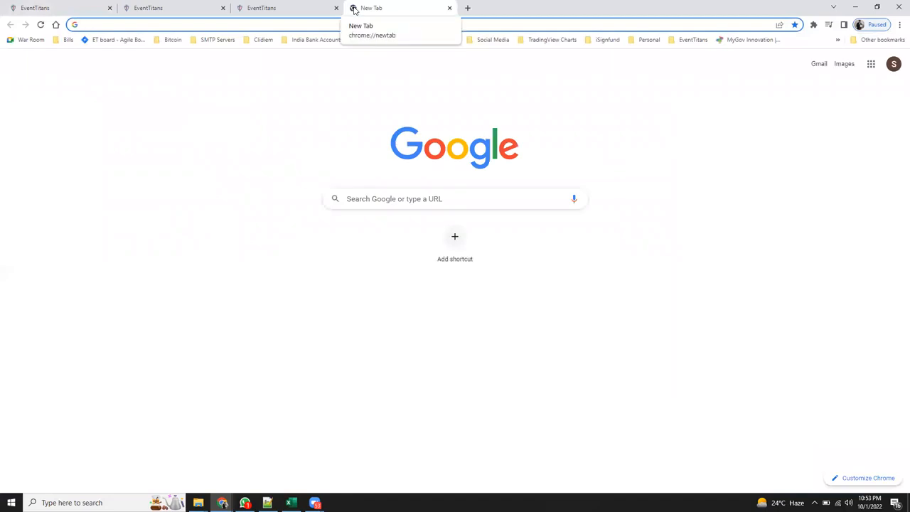
pyautogui.write('inspire2022.eventtitans.com/')
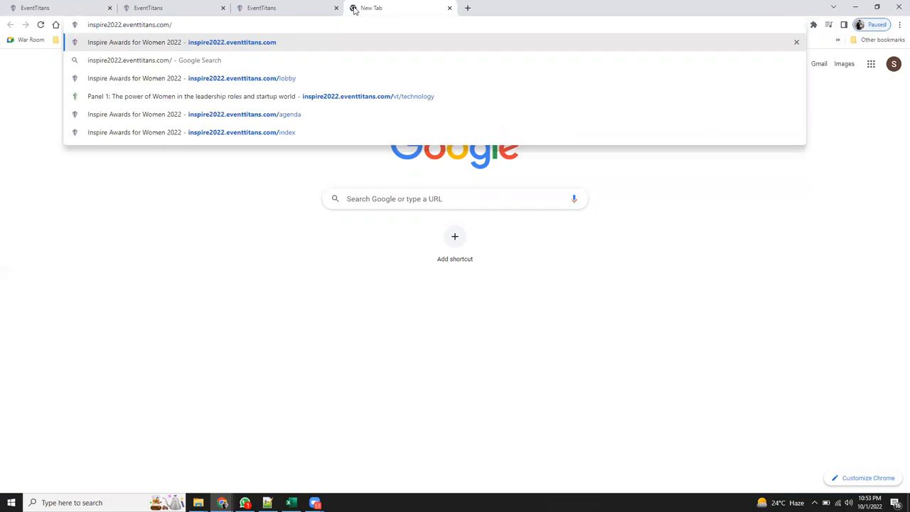
pyautogui.write('lobby')
pyautogui.press('Return')
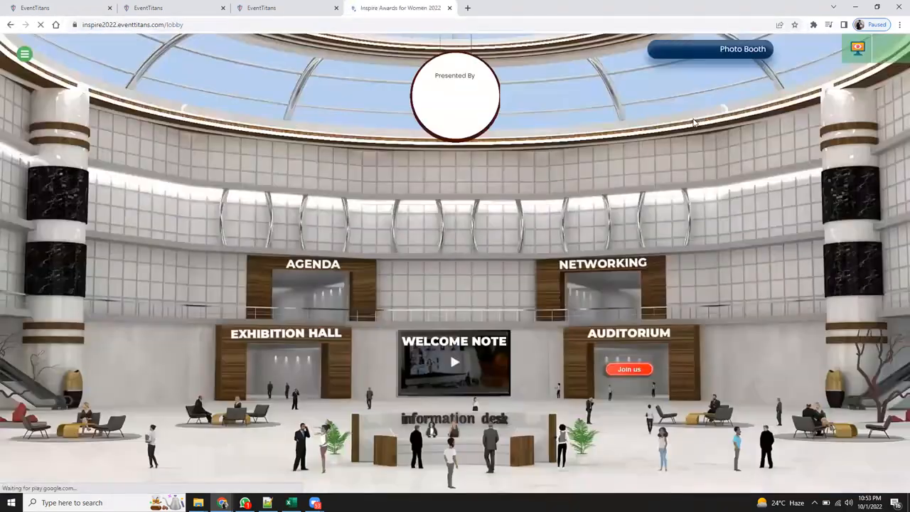
pyautogui.click(393, 24)
pyautogui.hotkey('ctrl', 'c')
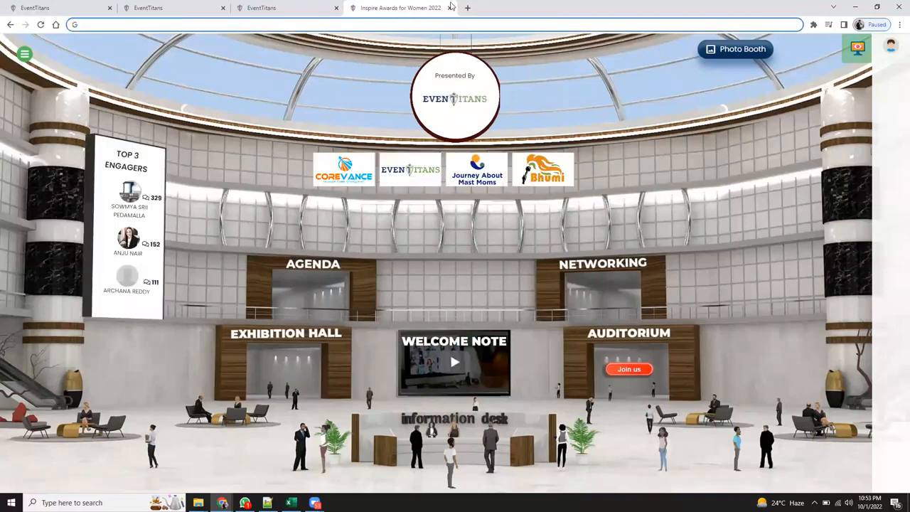
pyautogui.click(449, 8)
# Step: Open the copied lobby URL in a new incognito window
pyautogui.click(897, 25)
pyautogui.click(832, 61)
pyautogui.hotkey('ctrl', 'v')
pyautogui.press('Return')
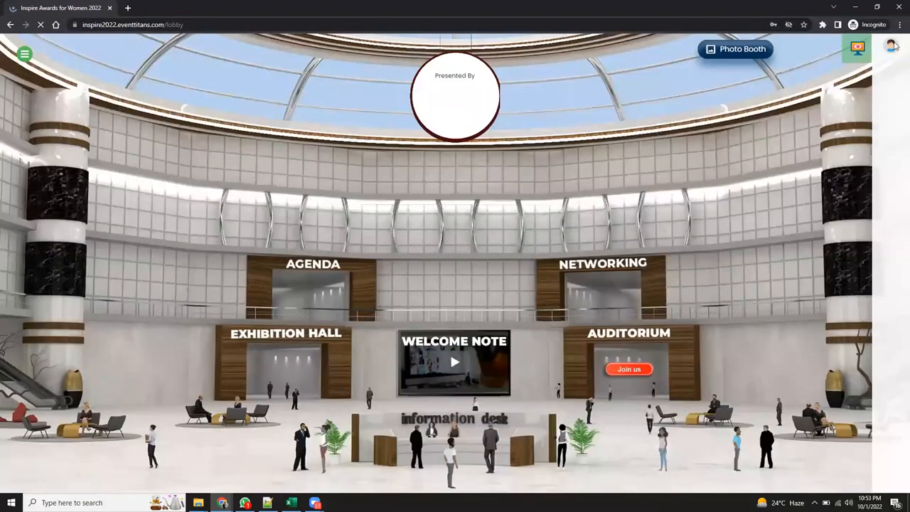
# Step: Sign in to the lobby with a saved attendee login and review the preferences' Topic Tags
pyautogui.click(894, 46)
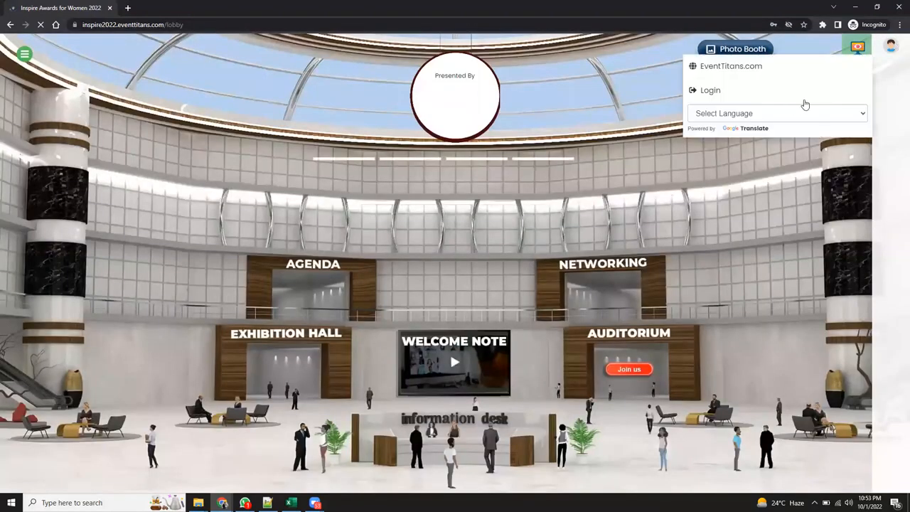
pyautogui.click(795, 97)
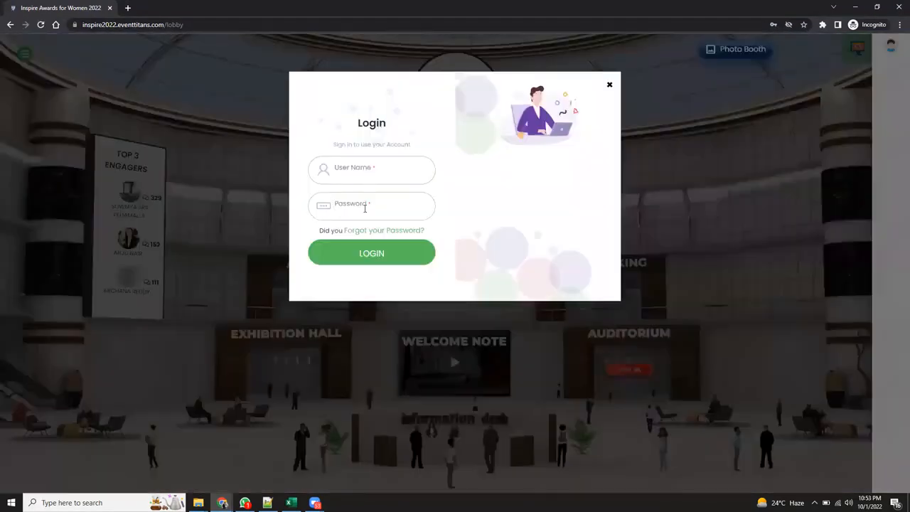
pyautogui.click(371, 170)
pyautogui.click(469, 212)
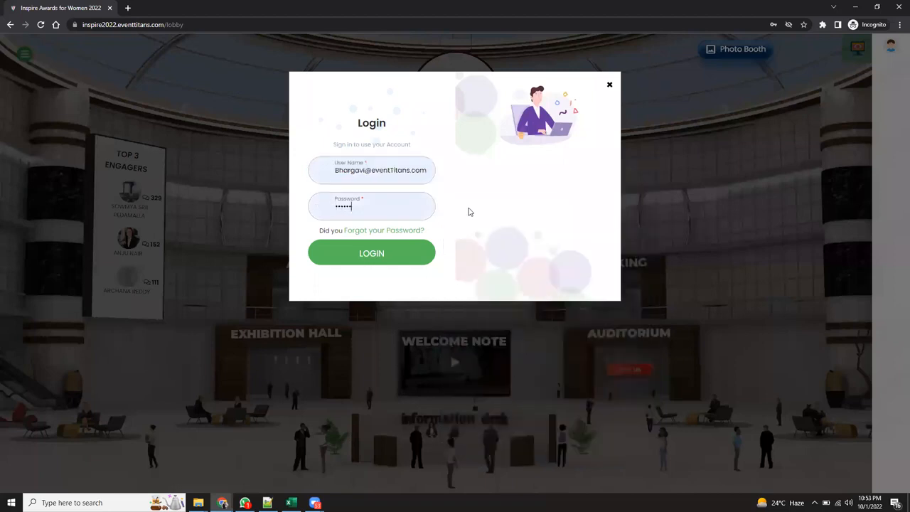
pyautogui.click(362, 258)
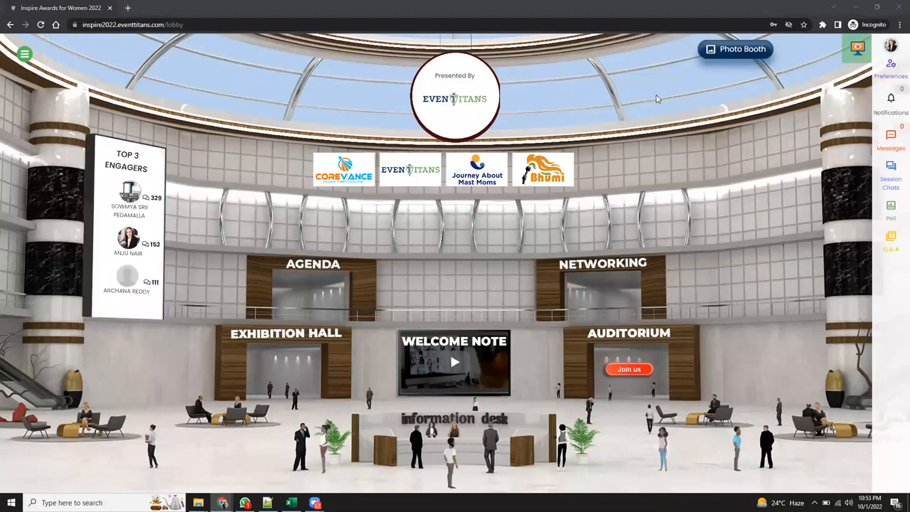
pyautogui.click(892, 71)
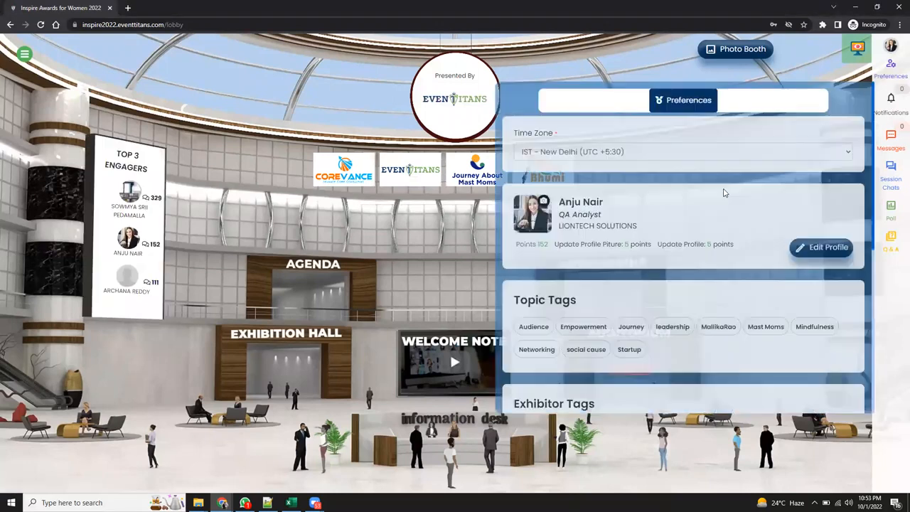
pyautogui.scroll(-2, 683, 234)
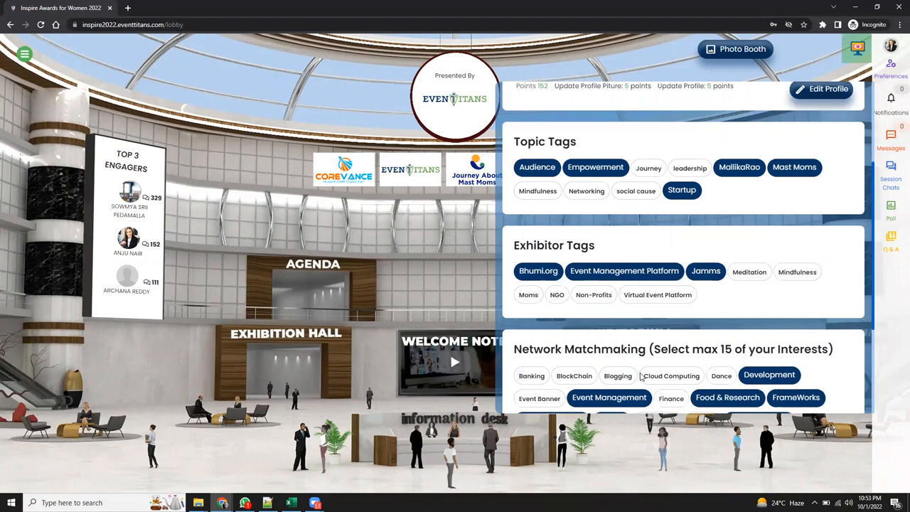
pyautogui.moveTo(512, 143); pyautogui.dragTo(745, 199)
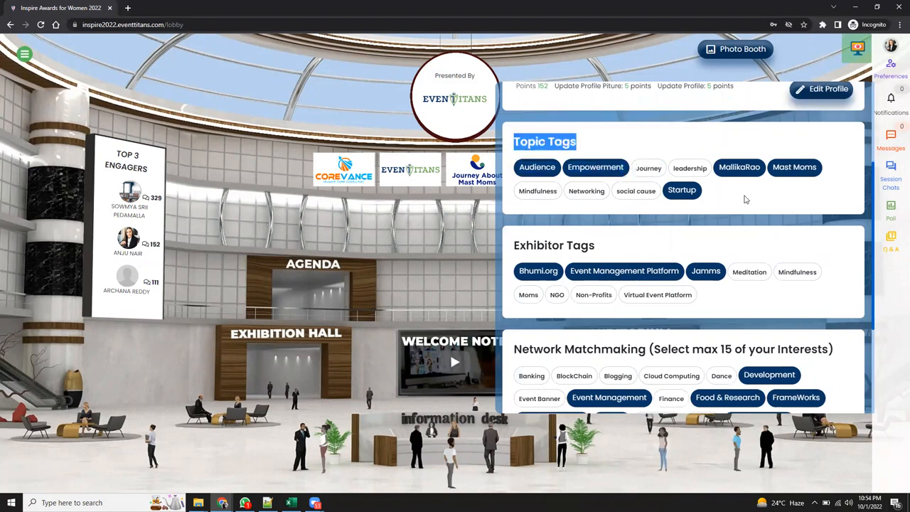
pyautogui.click(745, 200)
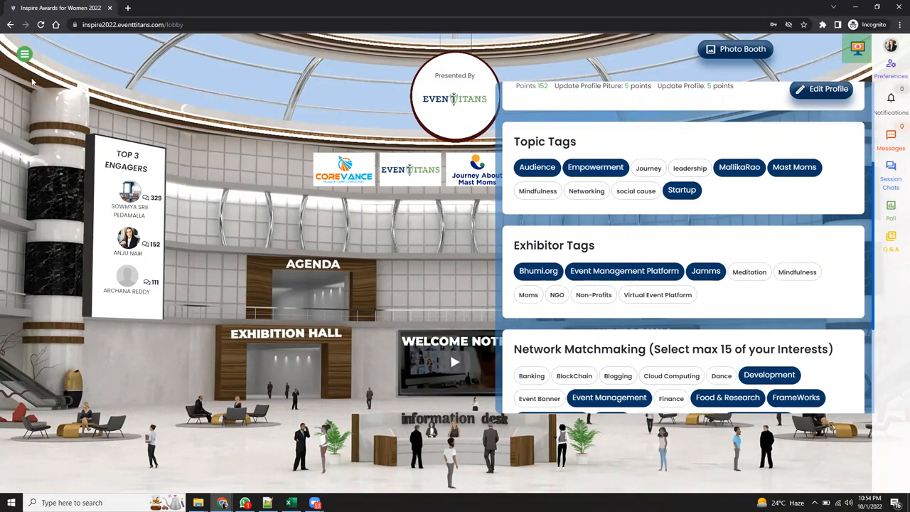
# Step: Check the attendee Agenda's 20% matching percentage, then minimize the private window to return to the form
pyautogui.click(25, 54)
pyautogui.click(34, 123)
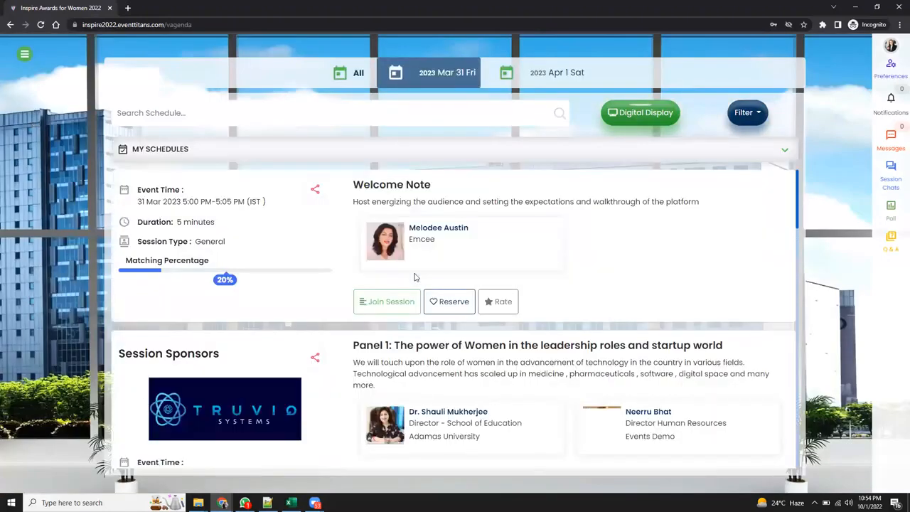
pyautogui.scroll(-1, 147, 243)
pyautogui.moveTo(124, 244); pyautogui.dragTo(223, 252)
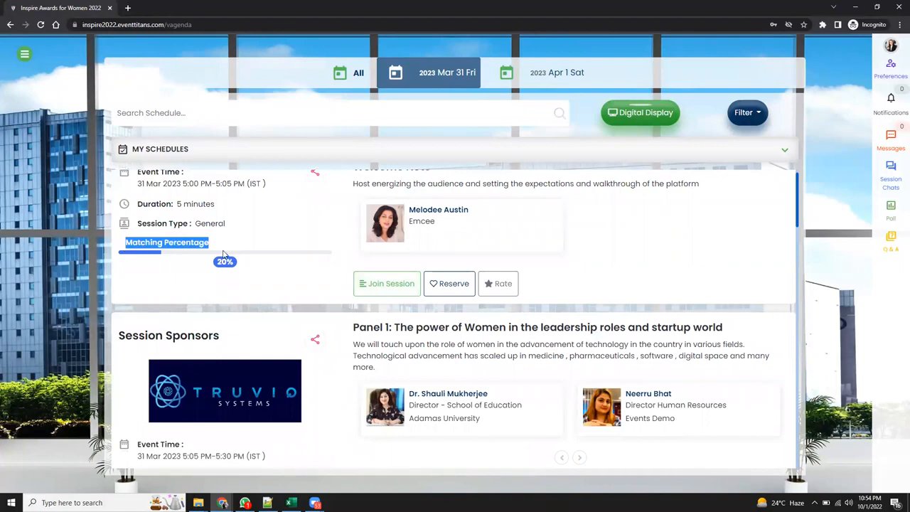
pyautogui.click(855, 7)
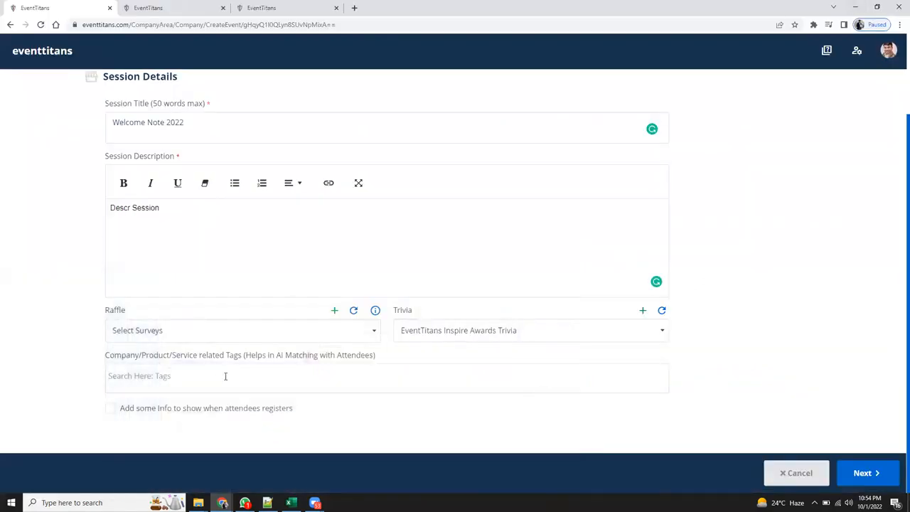
# Step: Type 'Welcome' into the tags field, then remove it again
pyautogui.write('Welcome')
pyautogui.moveTo(206, 379); pyautogui.dragTo(29, 359)
pyautogui.press('BackSpace')
# Step: Enable 'Add some Info to show when attendees registers' and start writing in the Info editor
pyautogui.click(110, 410)
pyautogui.scroll(-3, 112, 414)
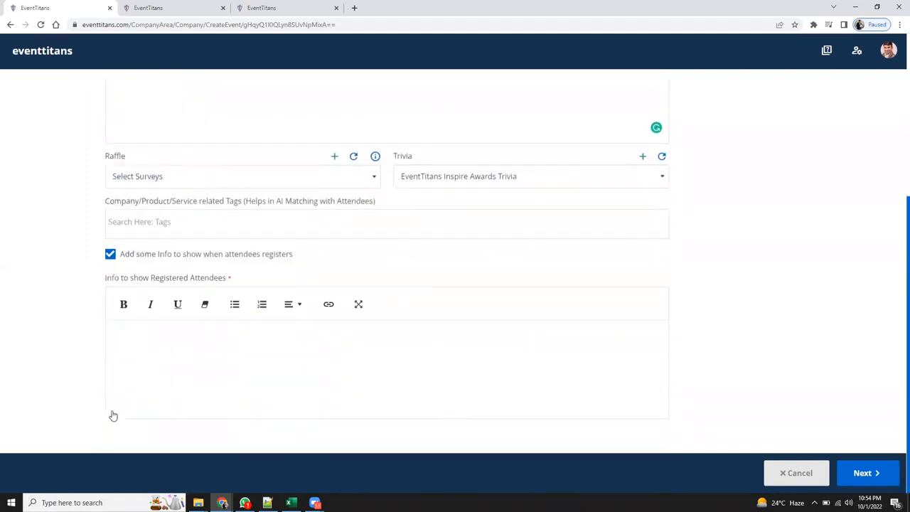
pyautogui.click(213, 367)
pyautogui.click(266, 7)
pyautogui.click(352, 8)
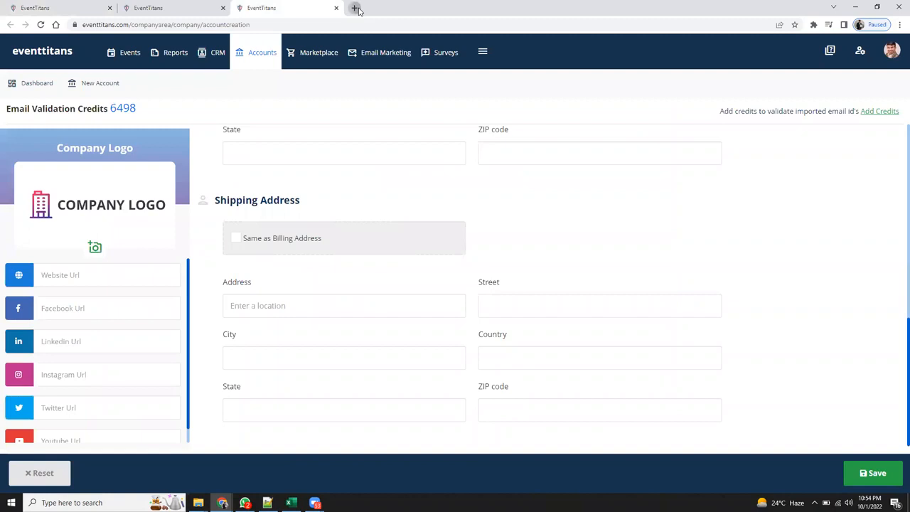
pyautogui.write('eve')
pyautogui.press('BackSpace')
pyautogui.press('BackSpace')
pyautogui.press('BackSpace')
pyautogui.press('BackSpace')
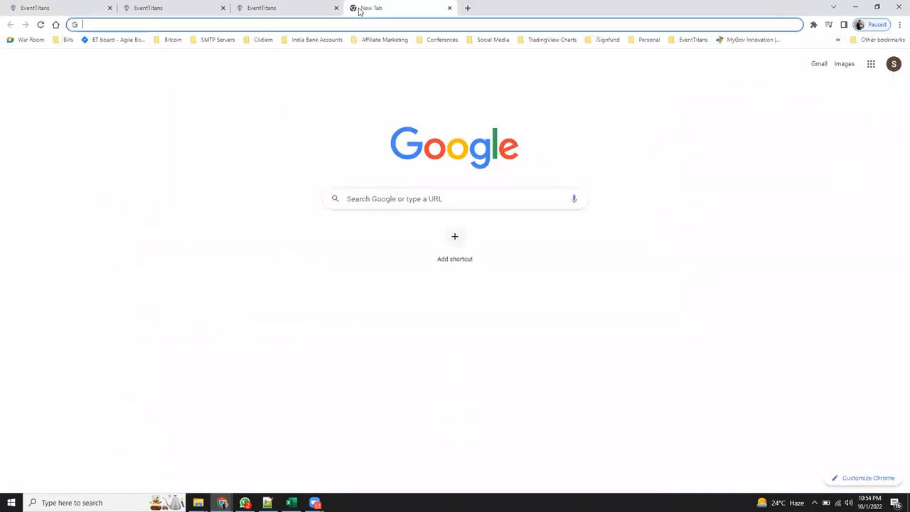
pyautogui.write('ins')
pyautogui.press('Right')
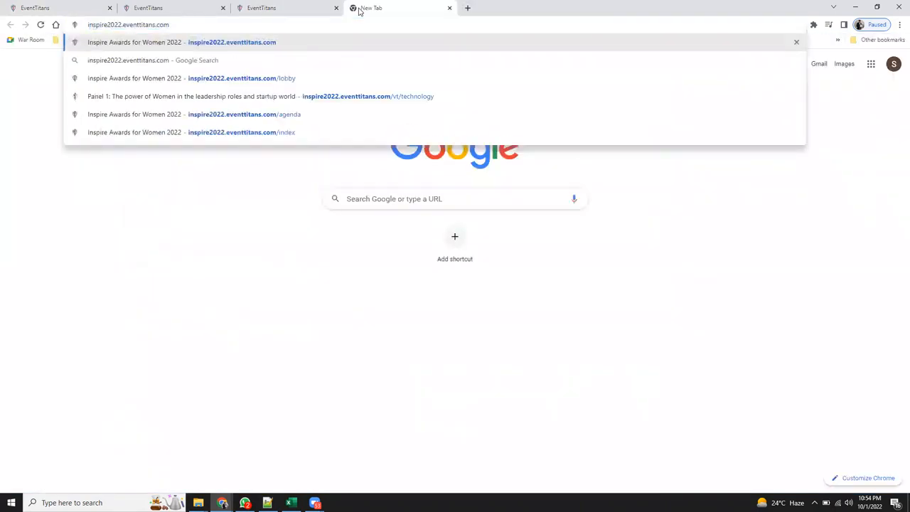
pyautogui.write('/agenda')
pyautogui.press('Return')
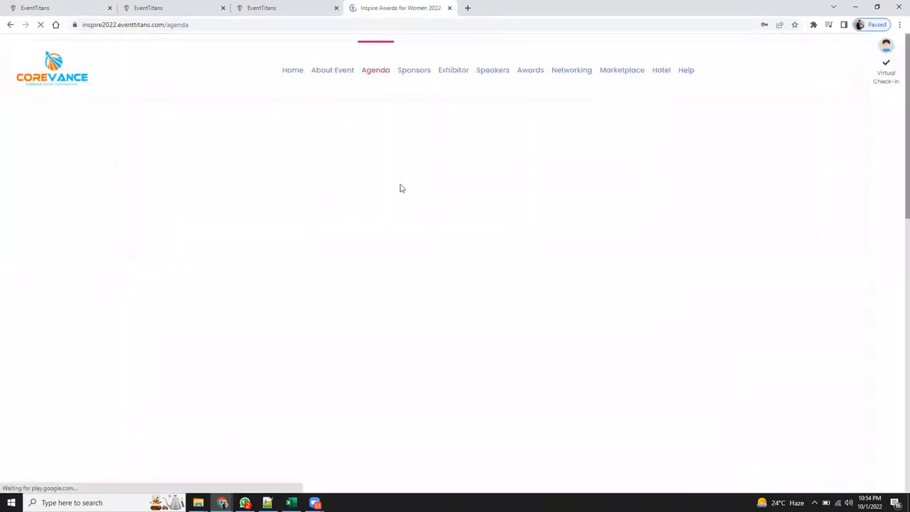
pyautogui.scroll(-4, 346, 360)
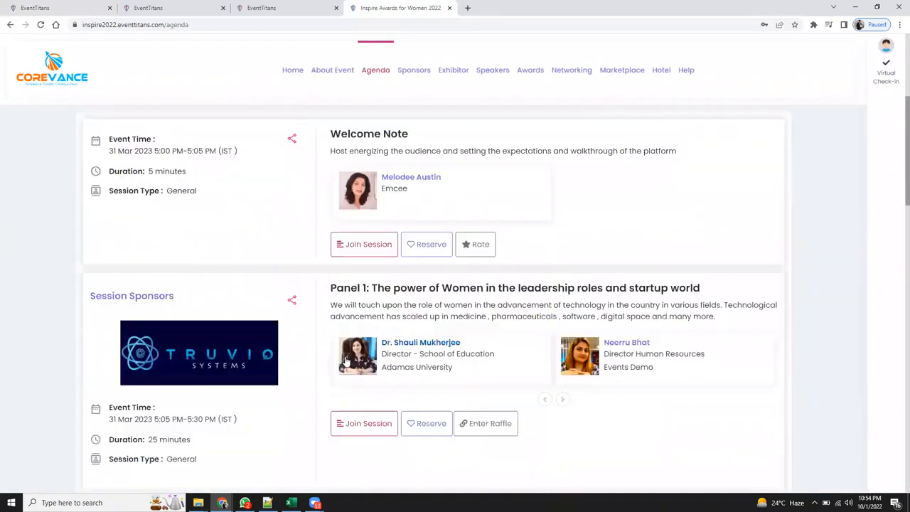
pyautogui.click(391, 292)
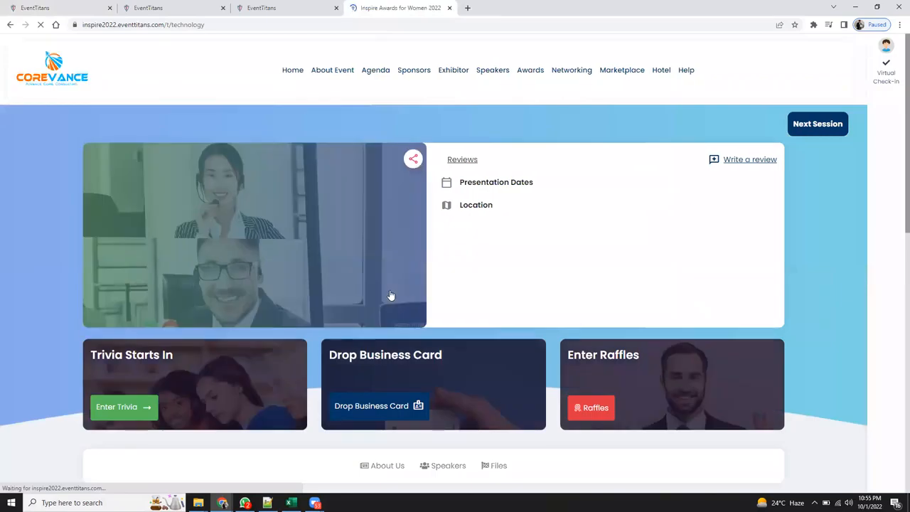
pyautogui.scroll(-4, 391, 295)
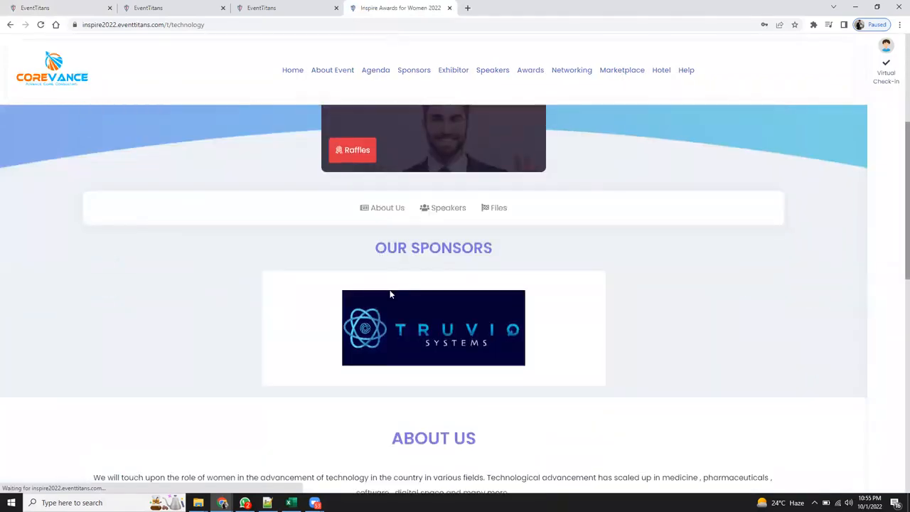
pyautogui.scroll(4, 390, 295)
pyautogui.scroll(-8, 390, 295)
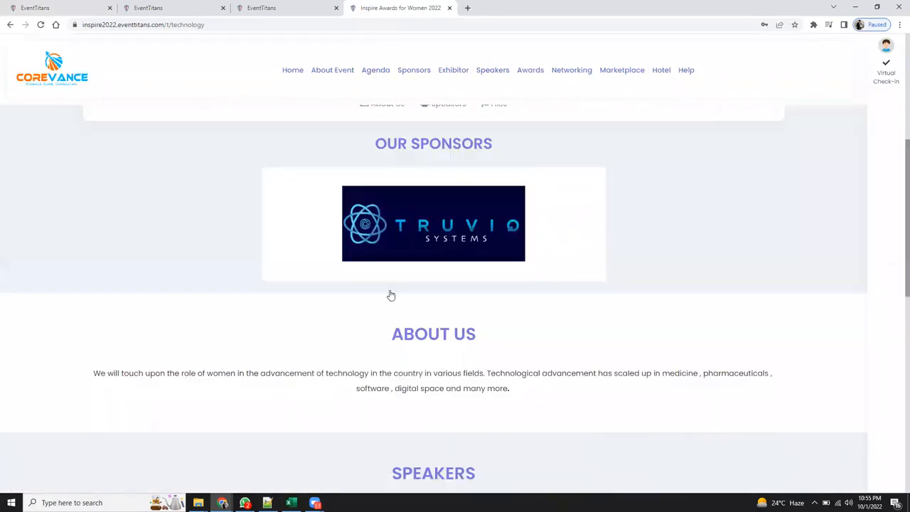
pyautogui.moveTo(385, 193); pyautogui.dragTo(532, 256)
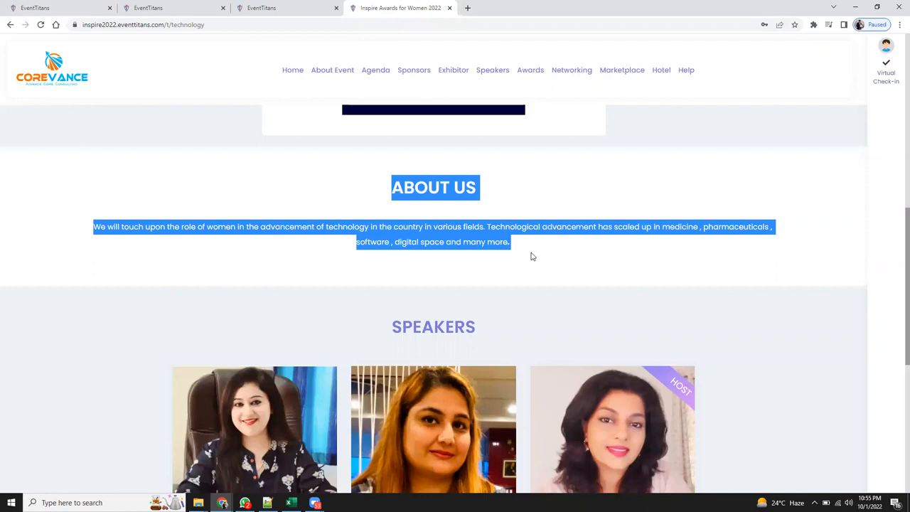
pyautogui.click(532, 256)
pyautogui.scroll(6, 532, 257)
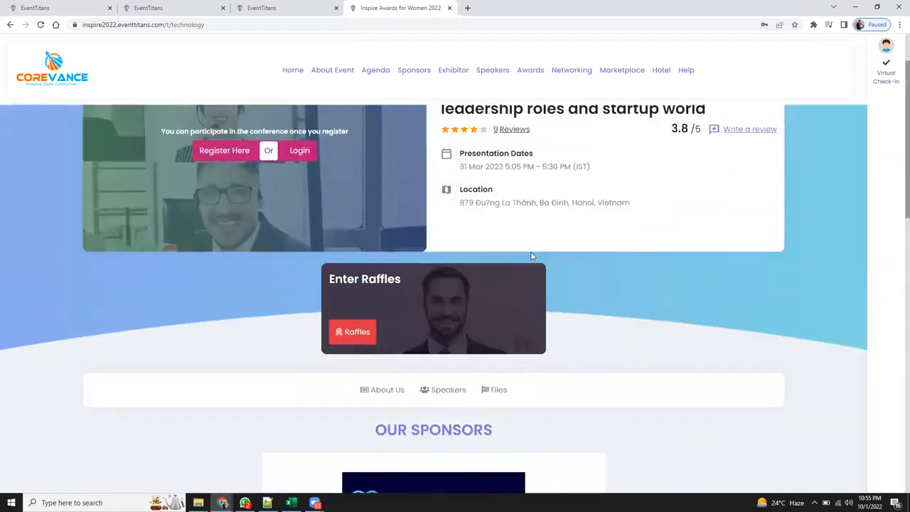
pyautogui.moveTo(160, 148); pyautogui.dragTo(359, 144)
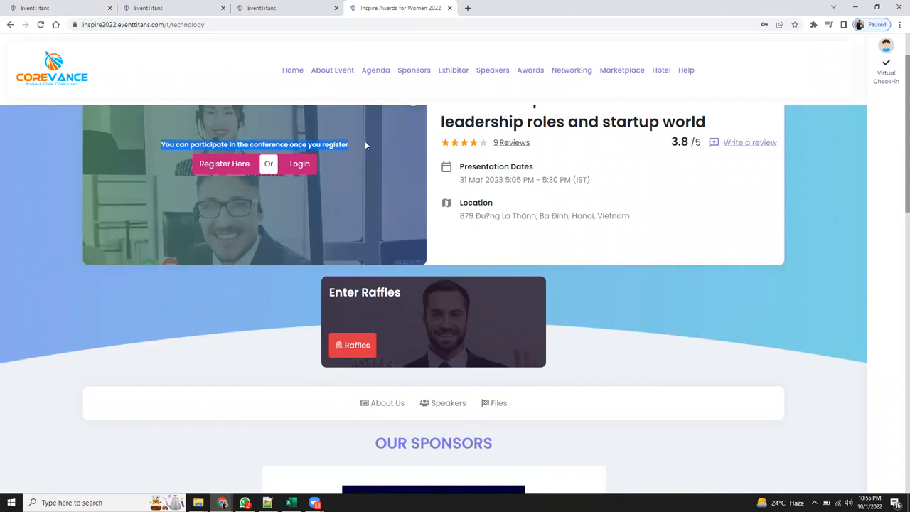
pyautogui.click(95, 6)
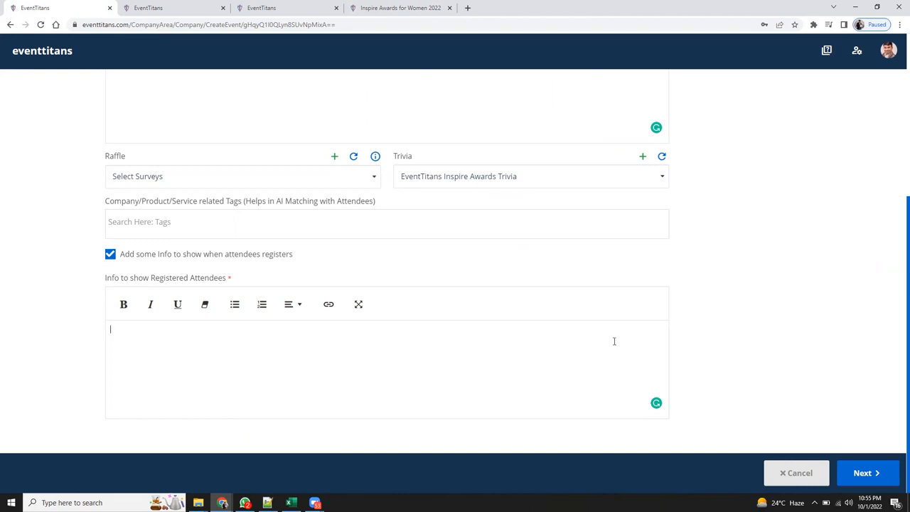
# Step: Advance the Welcome Note 2022 session to Media & Webinar Info and select the embedded code field
pyautogui.scroll(4, 614, 341)
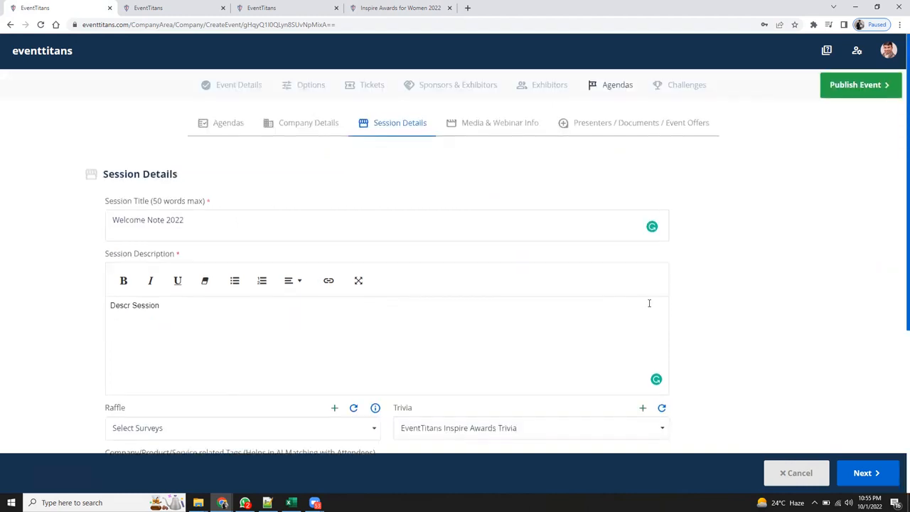
pyautogui.scroll(-4, 649, 303)
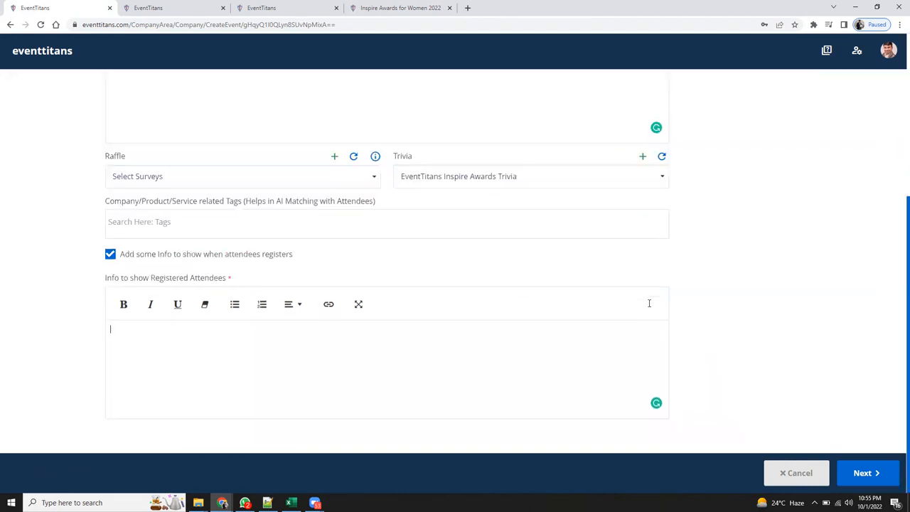
pyautogui.click(876, 482)
pyautogui.click(367, 146)
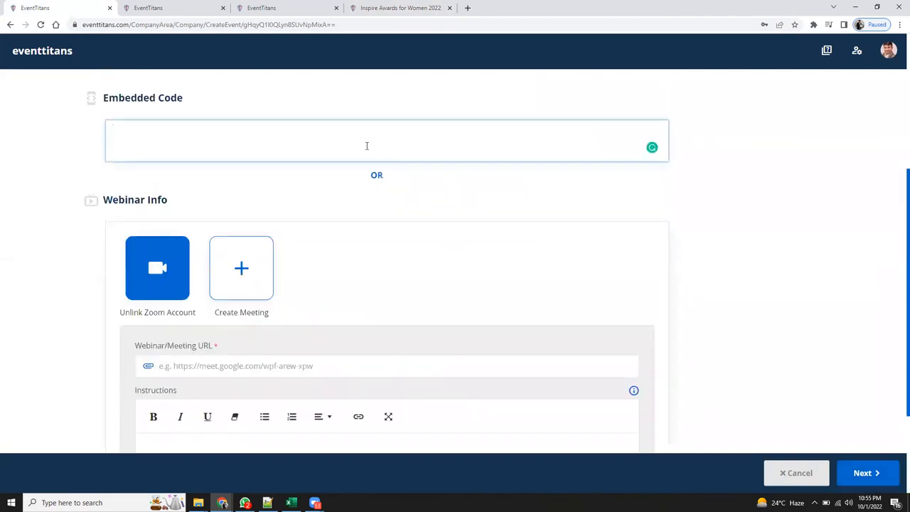
pyautogui.scroll(3, 367, 146)
pyautogui.scroll(-5, 367, 146)
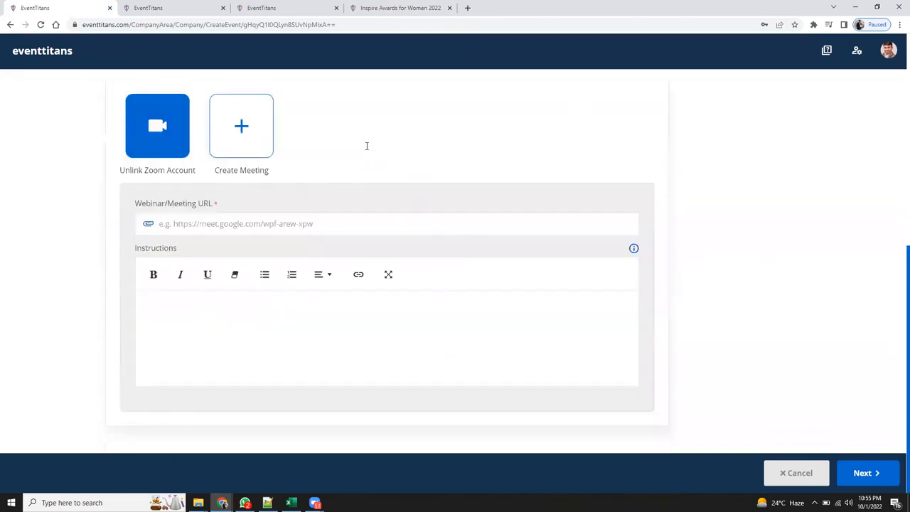
pyautogui.scroll(5, 367, 147)
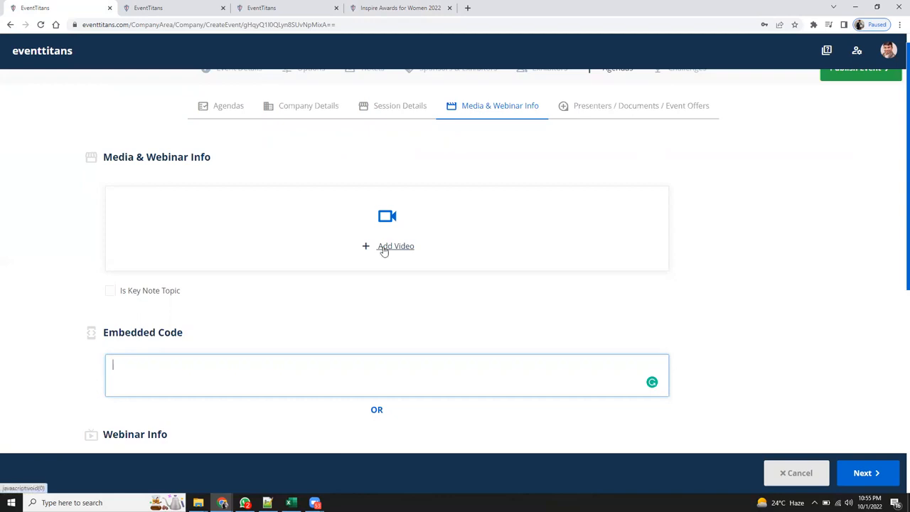
pyautogui.scroll(-2, 384, 252)
pyautogui.scroll(1, 384, 252)
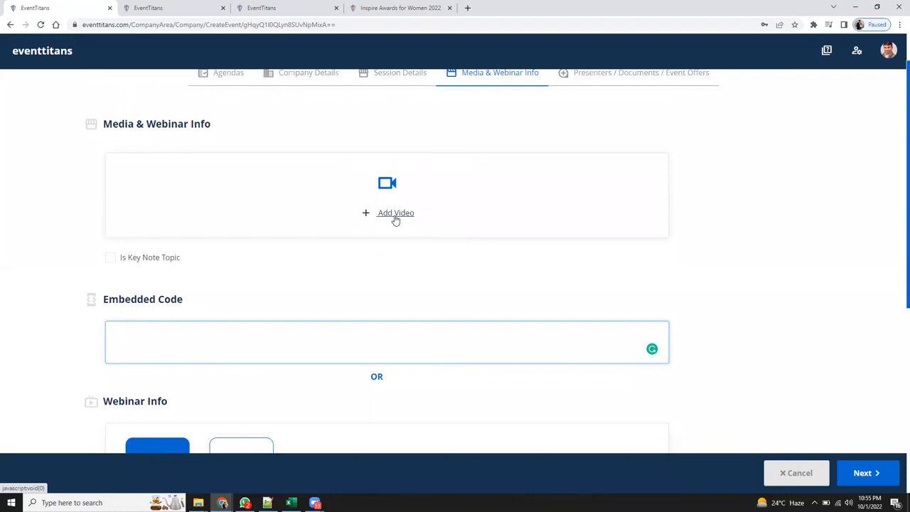
# Step: Add a session video titled 'Welcome note' and move to its empty Video Link field
pyautogui.click(396, 214)
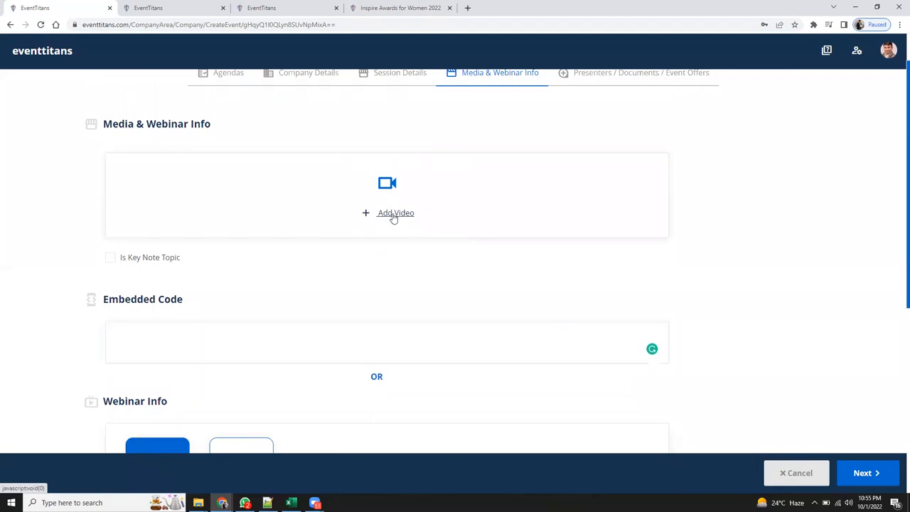
pyautogui.click(630, 160)
pyautogui.write('Welcome note')
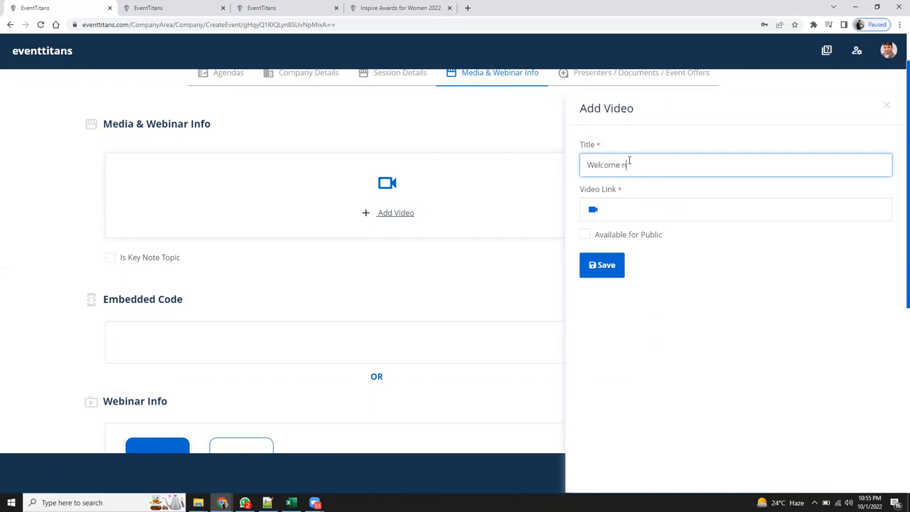
pyautogui.click(647, 213)
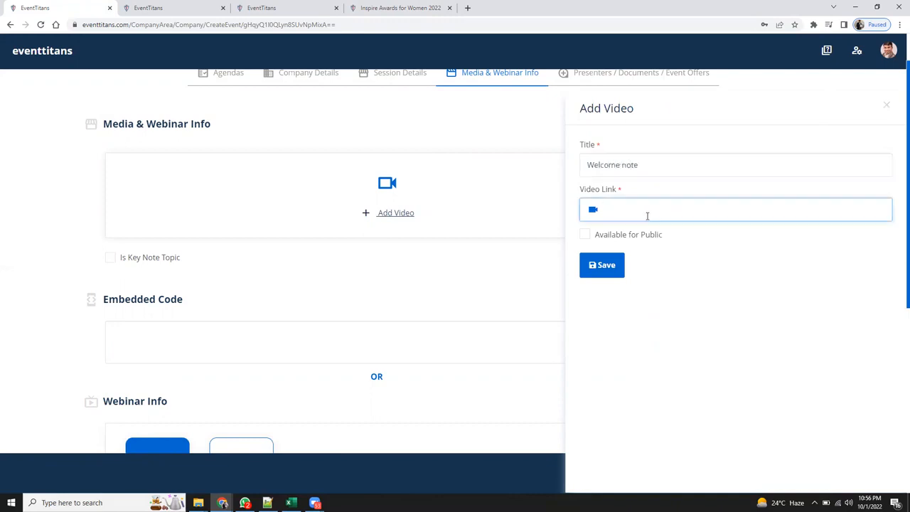
# Step: Open YouTube in a new tab, search 'tedx' and play The F word talk
pyautogui.click(467, 8)
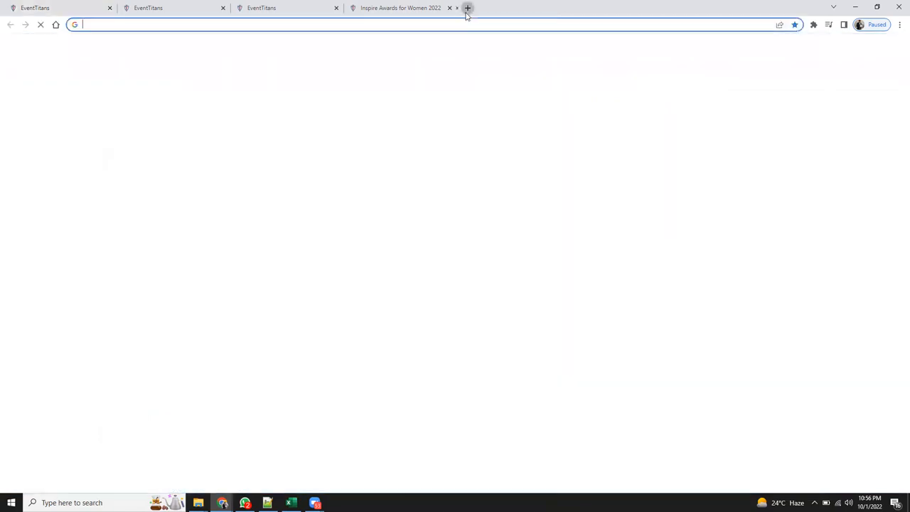
pyautogui.write('youtube.com')
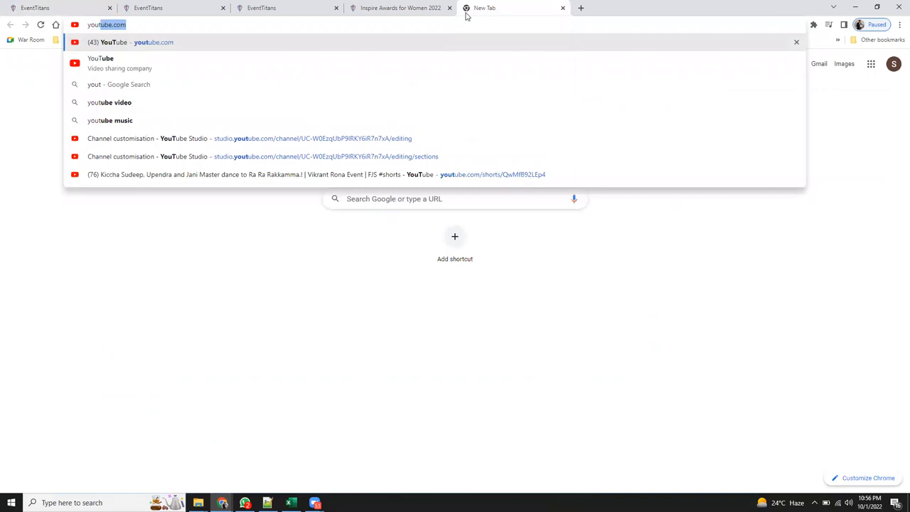
pyautogui.press('Return')
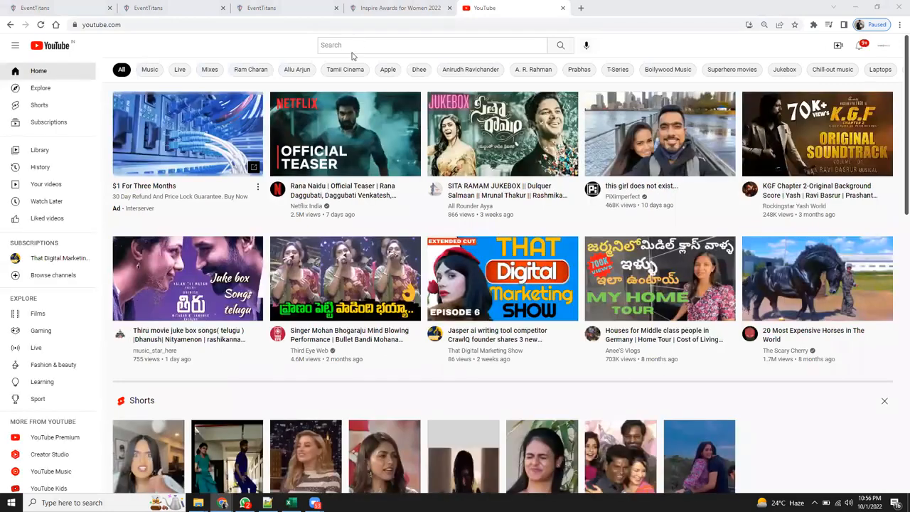
pyautogui.click(344, 47)
pyautogui.write('tedx')
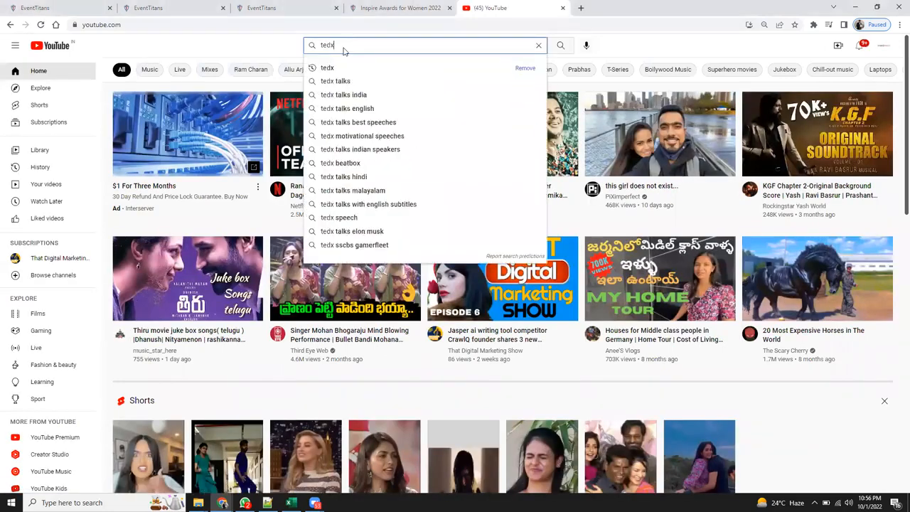
pyautogui.press('Return')
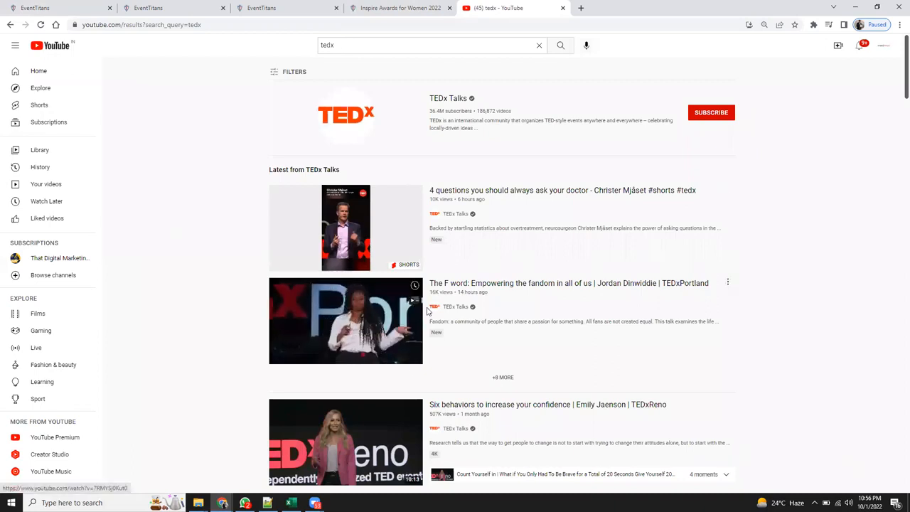
pyautogui.click(480, 291)
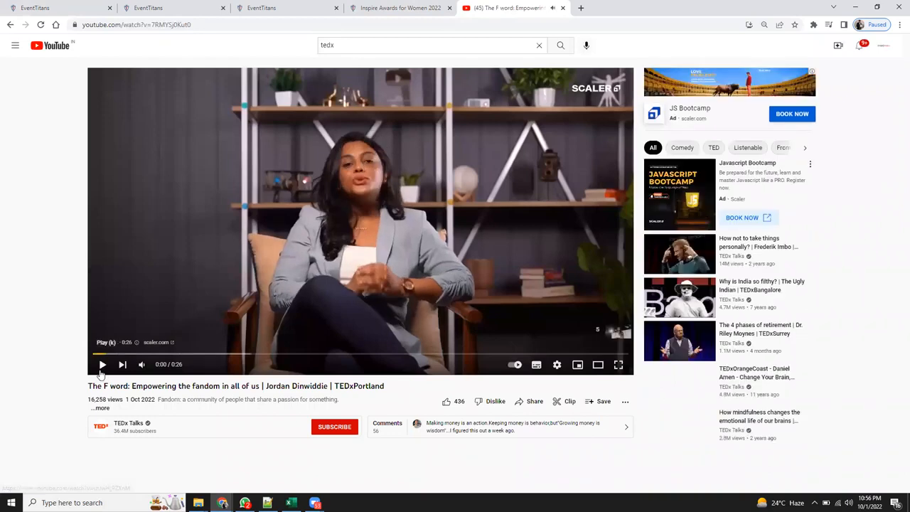
# Step: Show the talk's Share > Embed code, select its src URL, and return to EventTitans
pyautogui.click(530, 401)
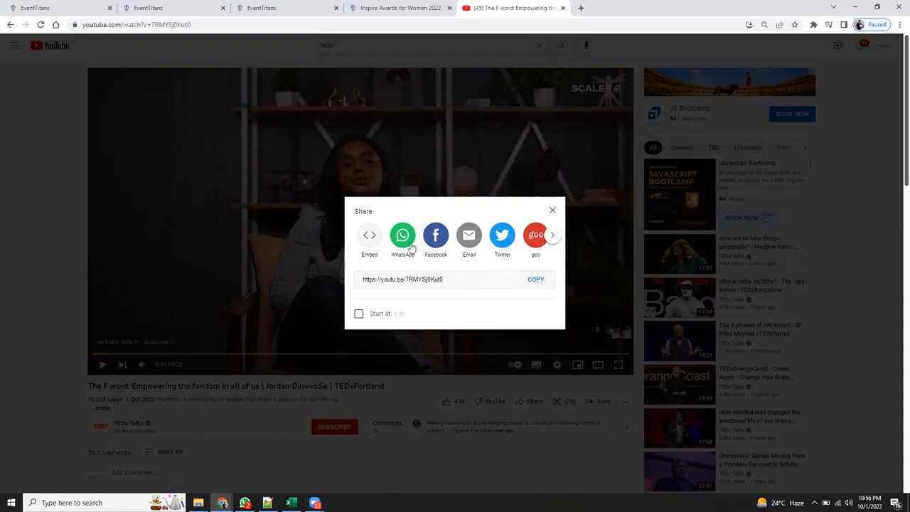
pyautogui.click(369, 235)
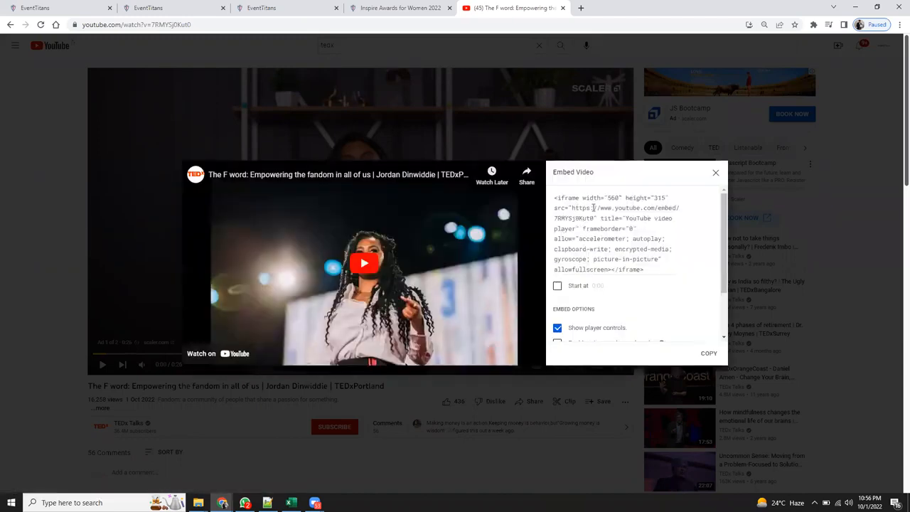
pyautogui.moveTo(572, 207); pyautogui.dragTo(595, 218)
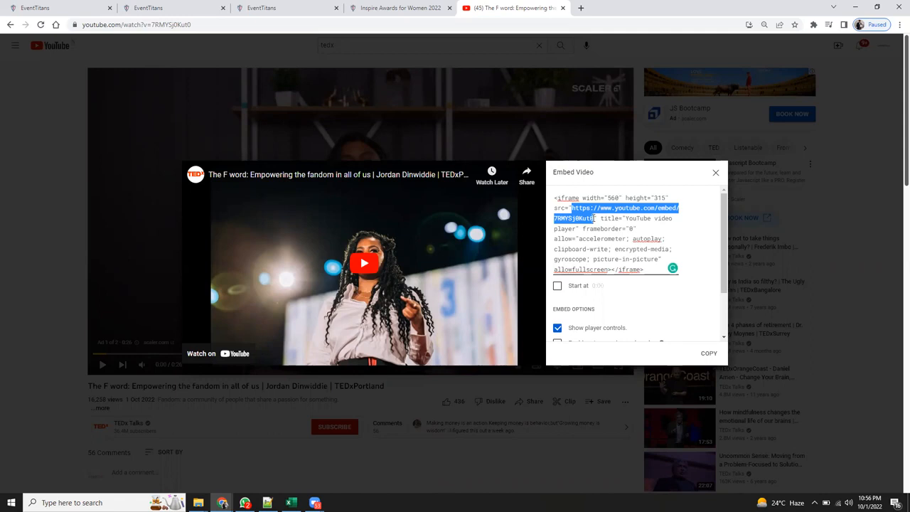
pyautogui.scroll(-2, 724, 264)
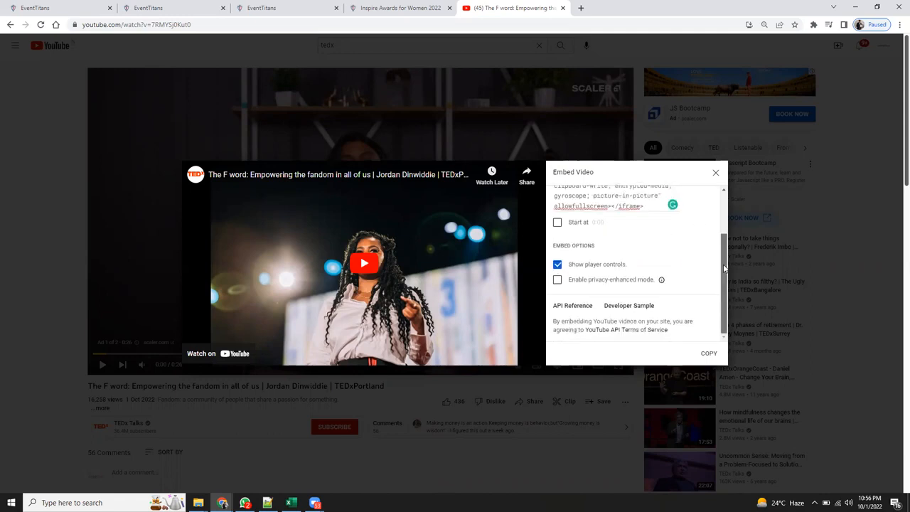
pyautogui.scroll(2, 726, 204)
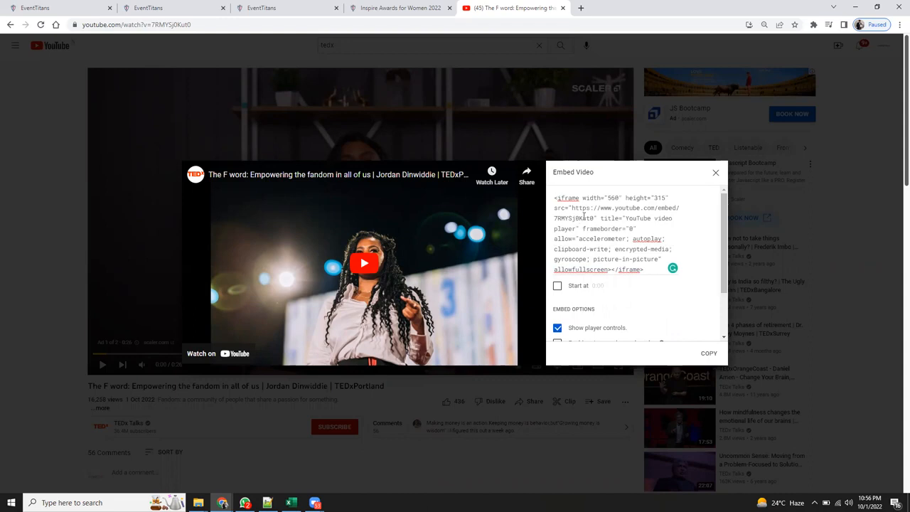
pyautogui.moveTo(572, 209); pyautogui.dragTo(594, 218)
pyautogui.hotkey('ctrl', 'c')
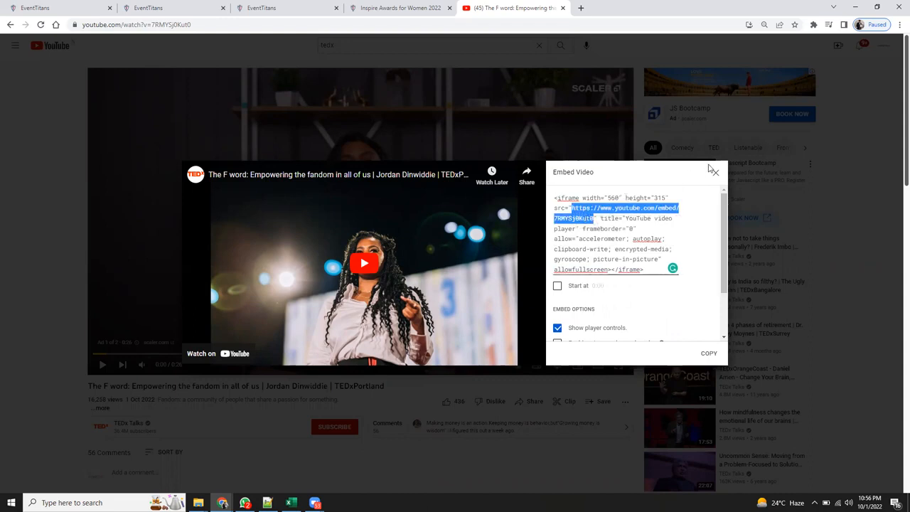
pyautogui.click(92, 7)
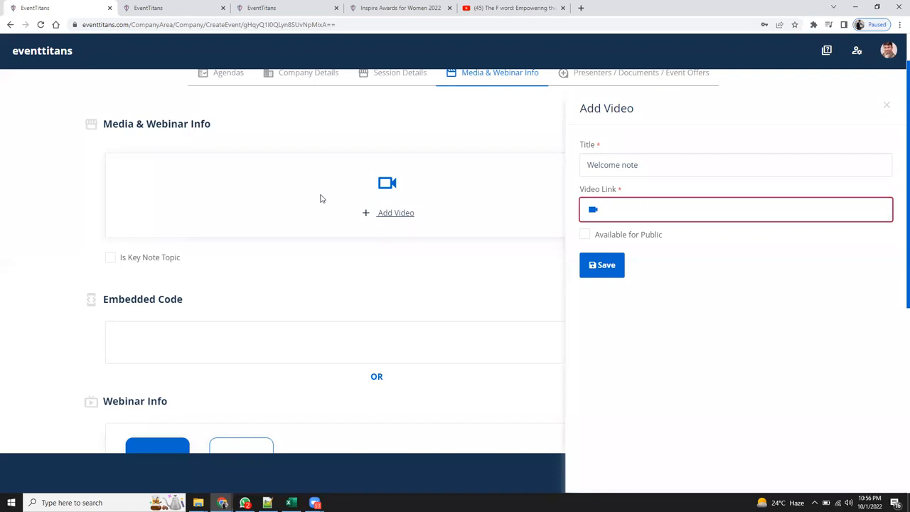
# Step: Paste the TEDx embed URL as the video link, keep it non-public, and save the video
pyautogui.hotkey('ctrl', 'v')
pyautogui.click(585, 235)
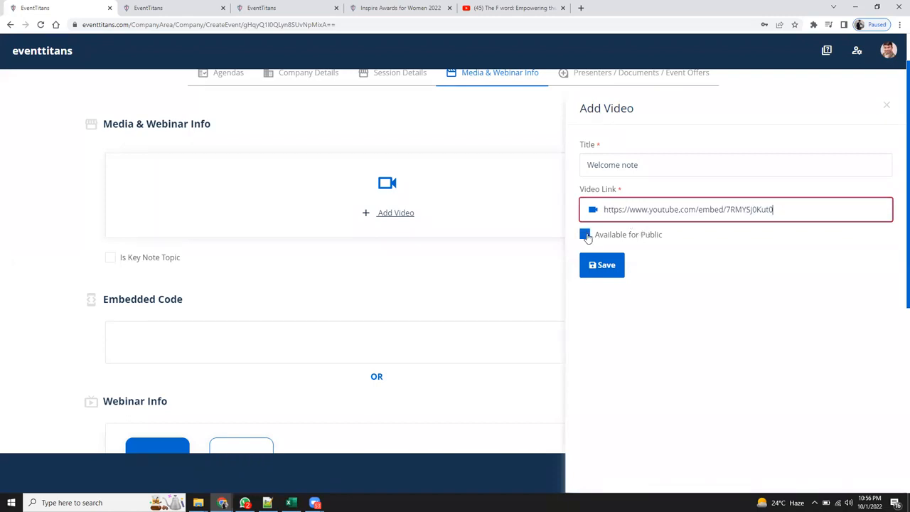
pyautogui.click(586, 236)
pyautogui.click(609, 266)
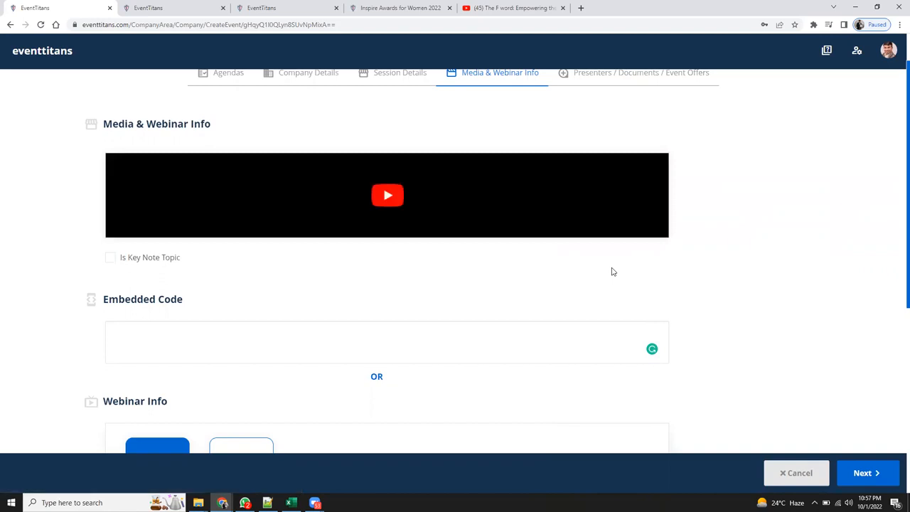
pyautogui.scroll(-2, 613, 271)
pyautogui.scroll(3, 614, 271)
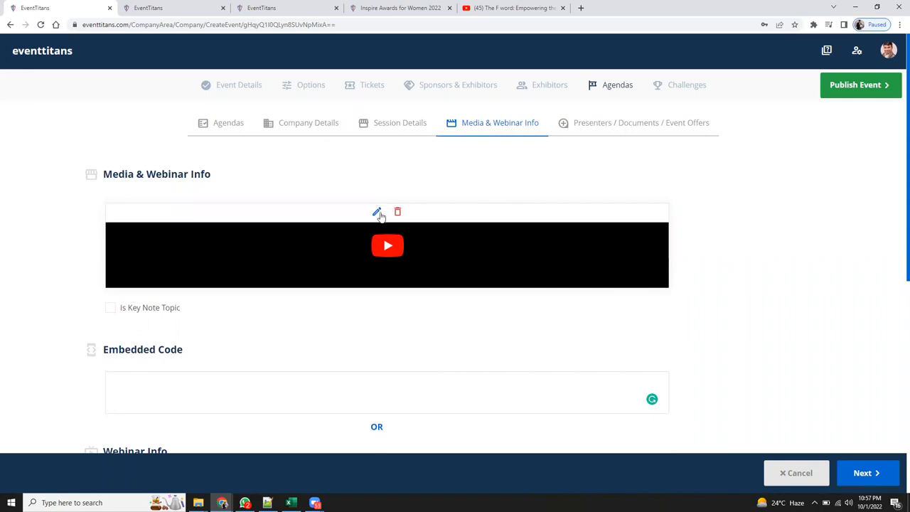
pyautogui.click(110, 308)
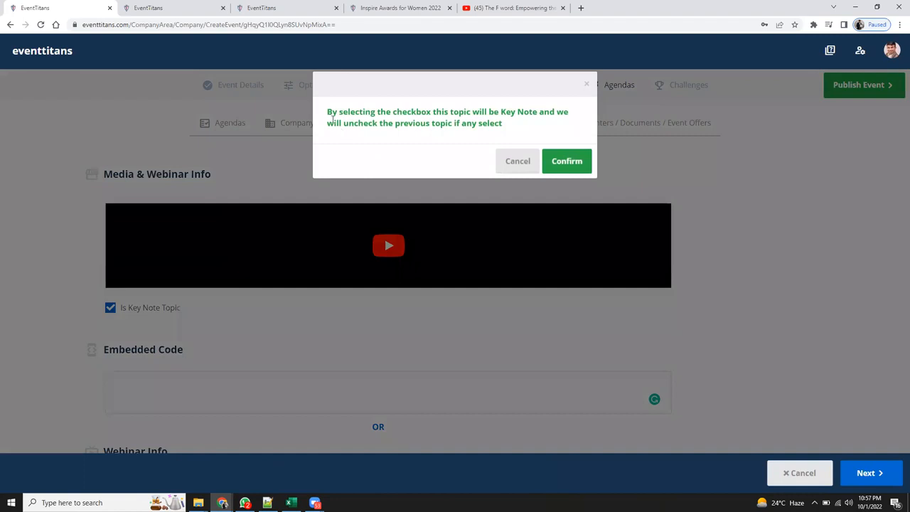
pyautogui.moveTo(327, 116); pyautogui.dragTo(510, 135)
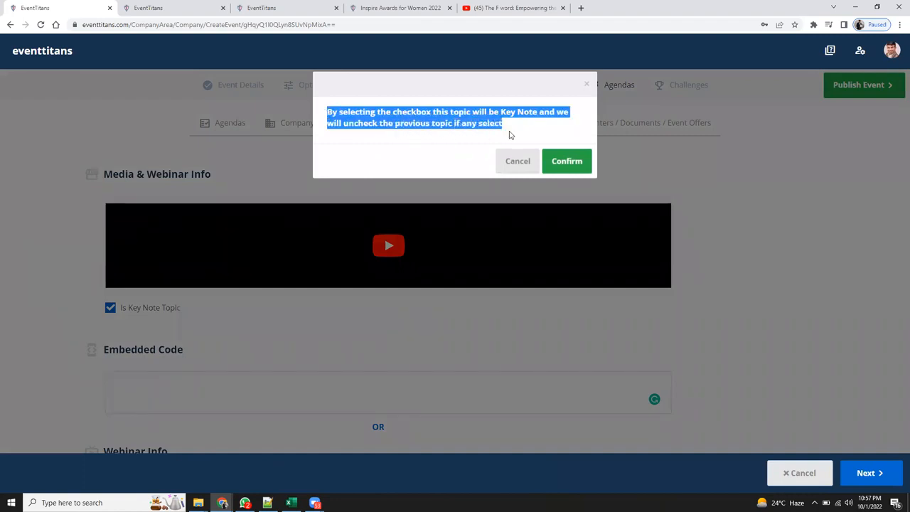
pyautogui.click(460, 144)
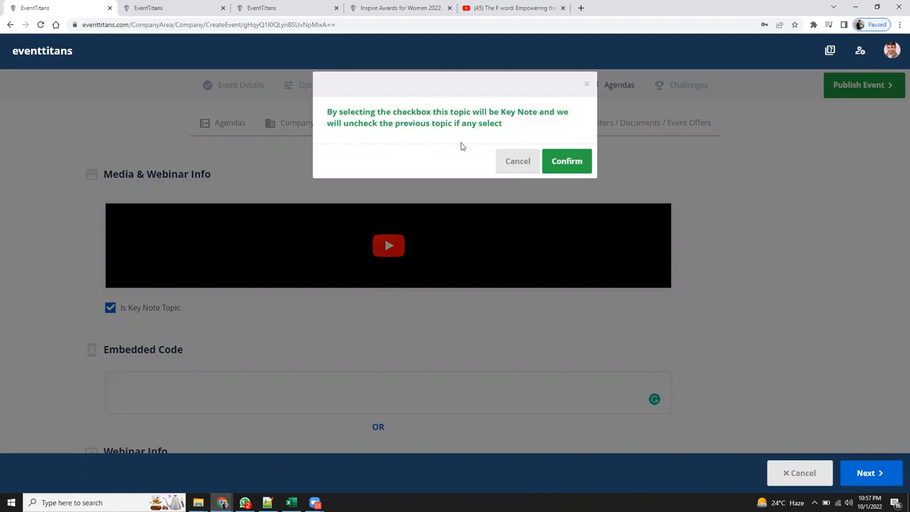
pyautogui.click(523, 168)
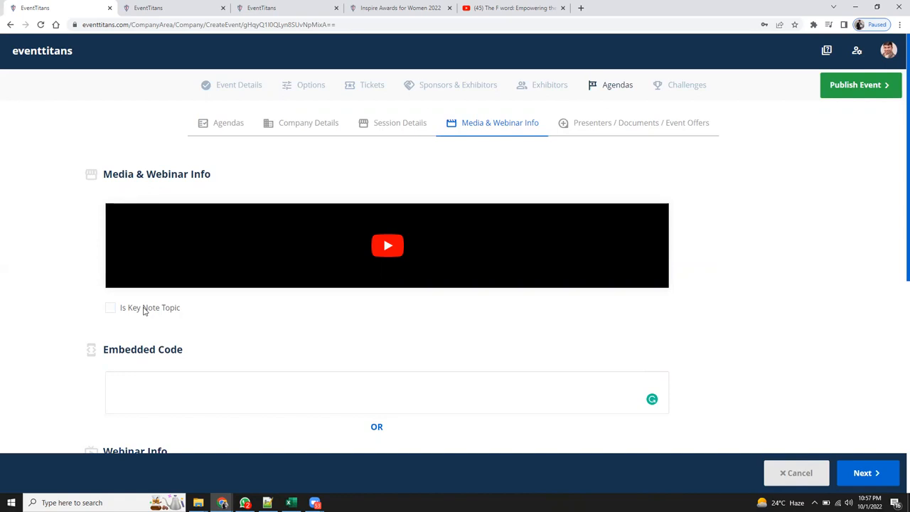
pyautogui.scroll(-3, 143, 311)
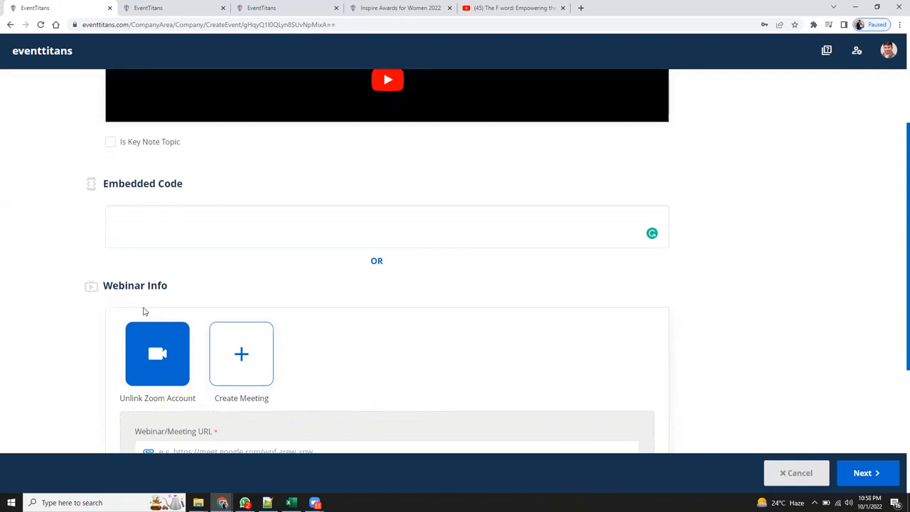
# Step: Select the Embedded Code box, then return to the TEDx talk's embed code on YouTube
pyautogui.click(272, 219)
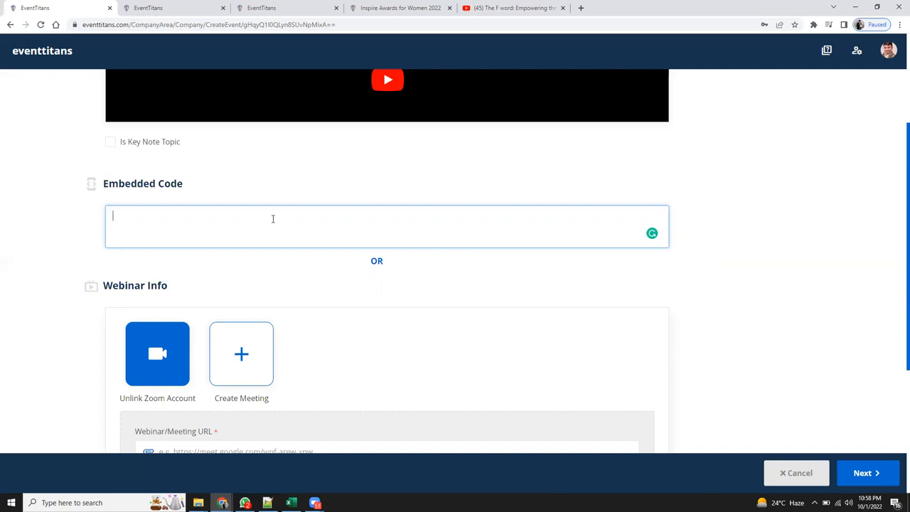
pyautogui.click(502, 7)
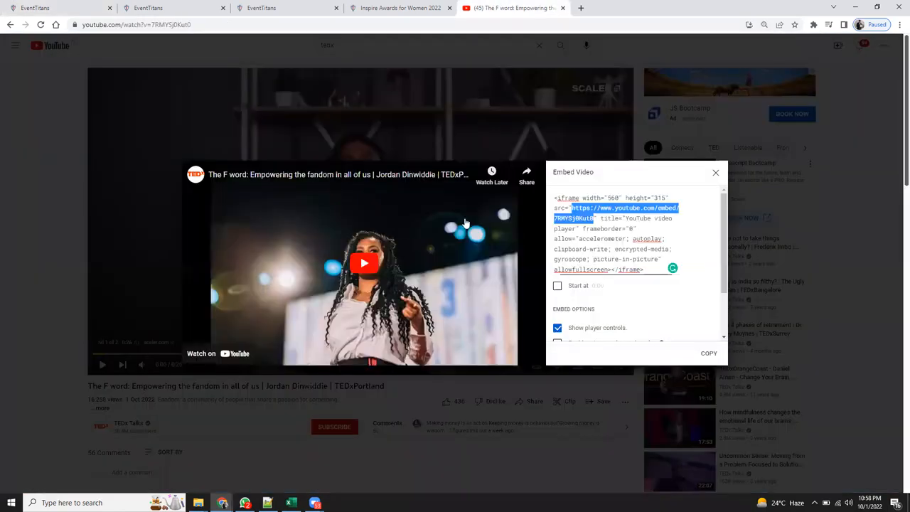
# Step: Select the TEDx iframe code, close the Embed window, and browse YouTube Live
pyautogui.click(613, 240)
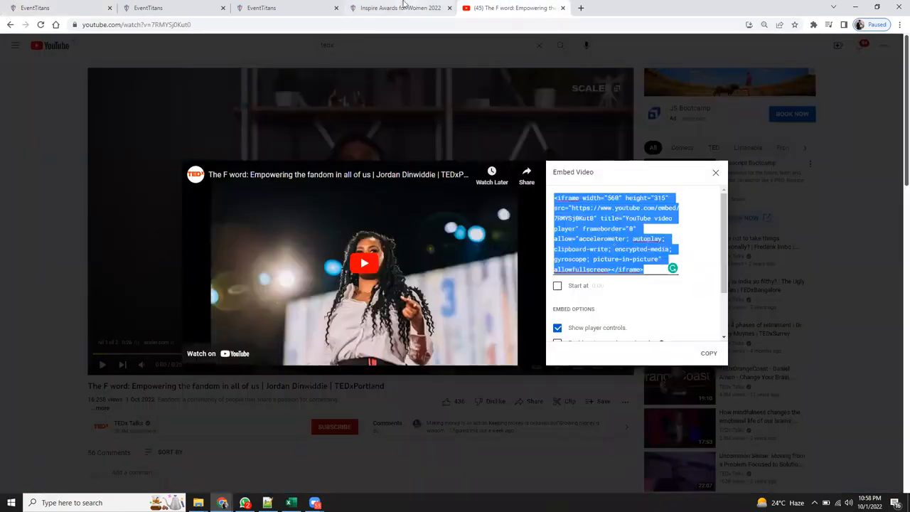
pyautogui.click(716, 173)
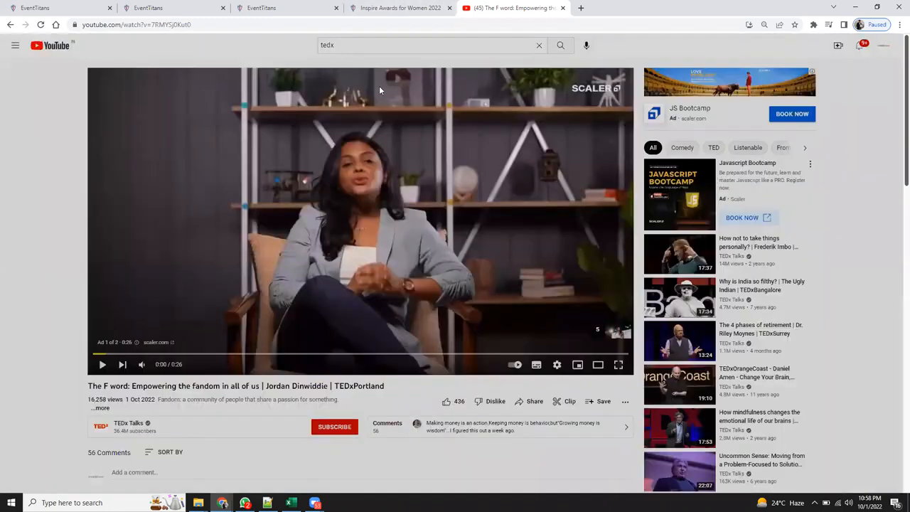
pyautogui.click(15, 45)
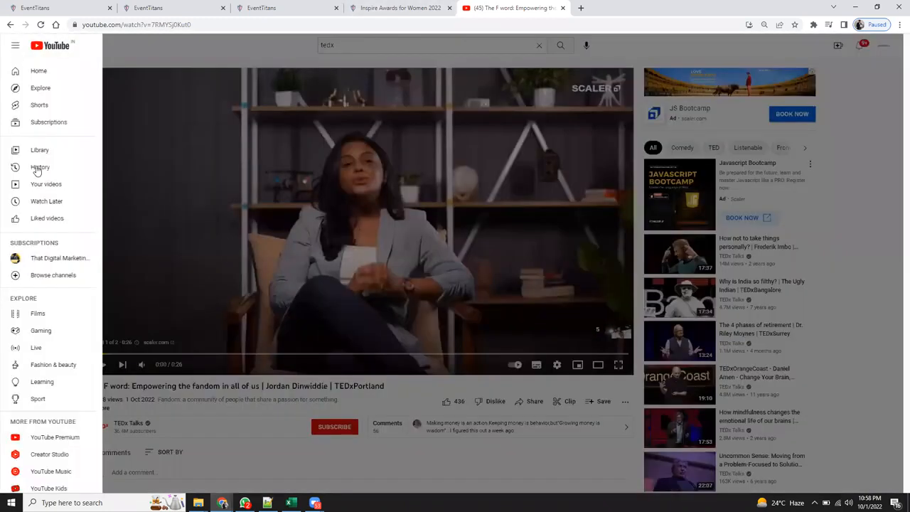
pyautogui.click(34, 348)
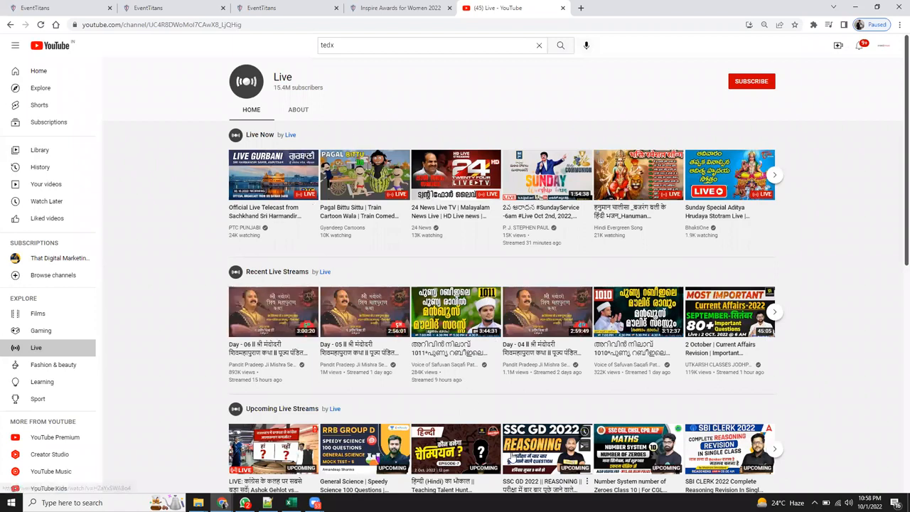
# Step: Open the upcoming Number System number of Zeroes stream and bring up its Share > Embed code
pyautogui.scroll(-1, 511, 458)
pyautogui.scroll(-3, 512, 457)
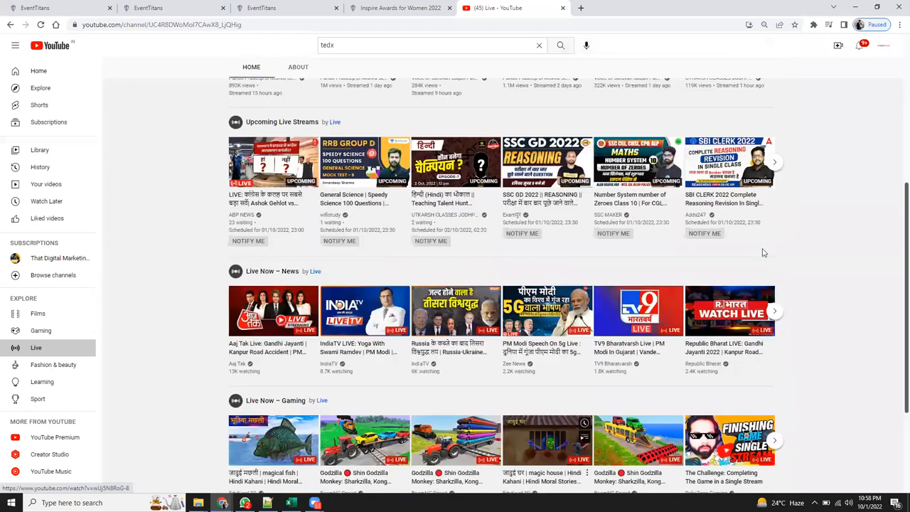
pyautogui.click(601, 182)
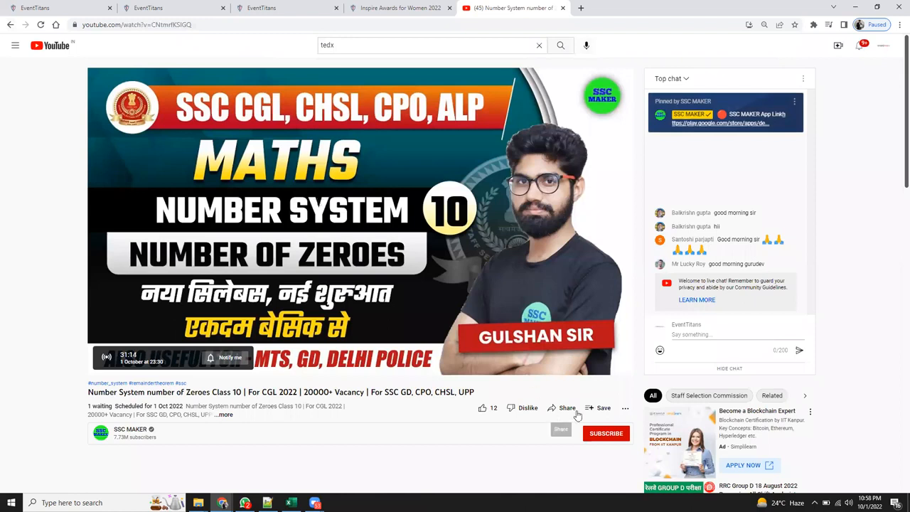
pyautogui.click(625, 410)
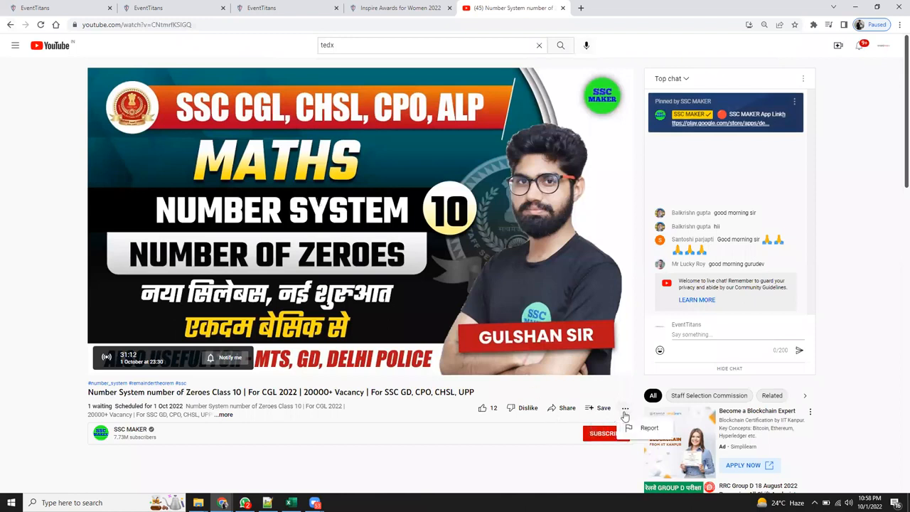
pyautogui.click(561, 407)
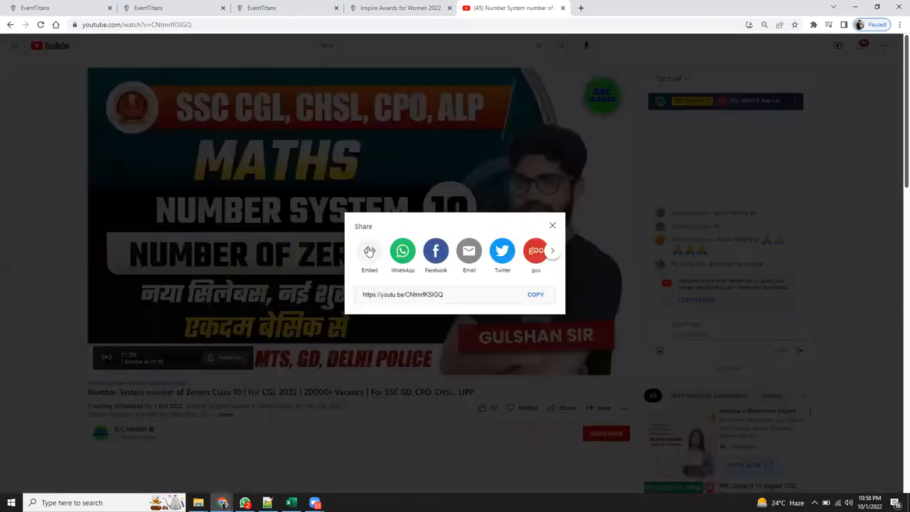
pyautogui.click(368, 251)
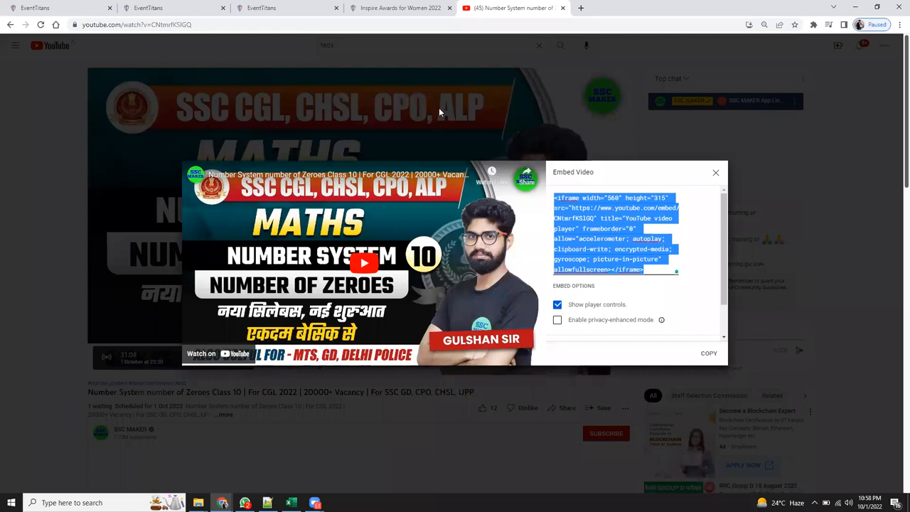
# Step: Paste the stream's iframe code into Embedded Code, then delete it all, leaving the box empty
pyautogui.click(26, 5)
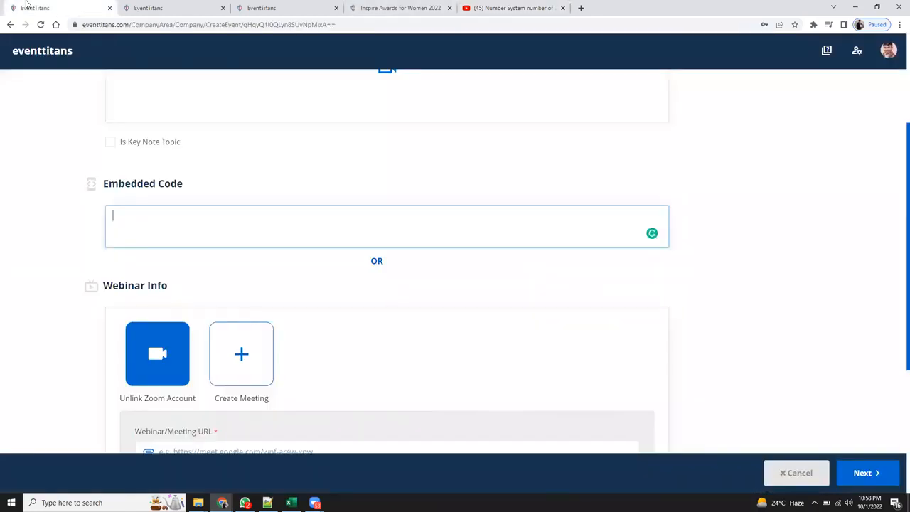
pyautogui.write('<iframe width="560" height="315" src="https://www.youtube.com/embed/CNtmrfKSlGQ" title="YouTube video player" frameborder="0" allow="accelerometer; autoplay; clipboard-write; encrypted-media; gyroscope; picture-in-picture" allowfullscreen></iframe>')
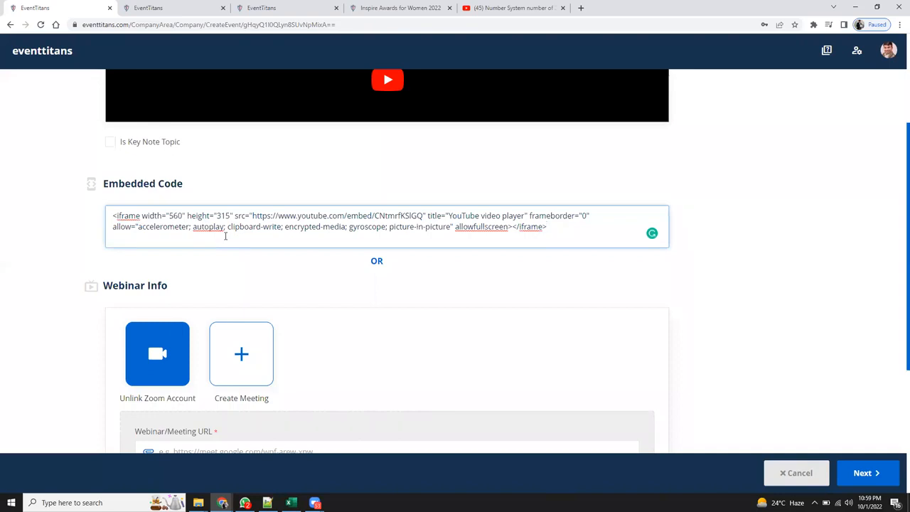
pyautogui.hotkey('ctrl', 'a')
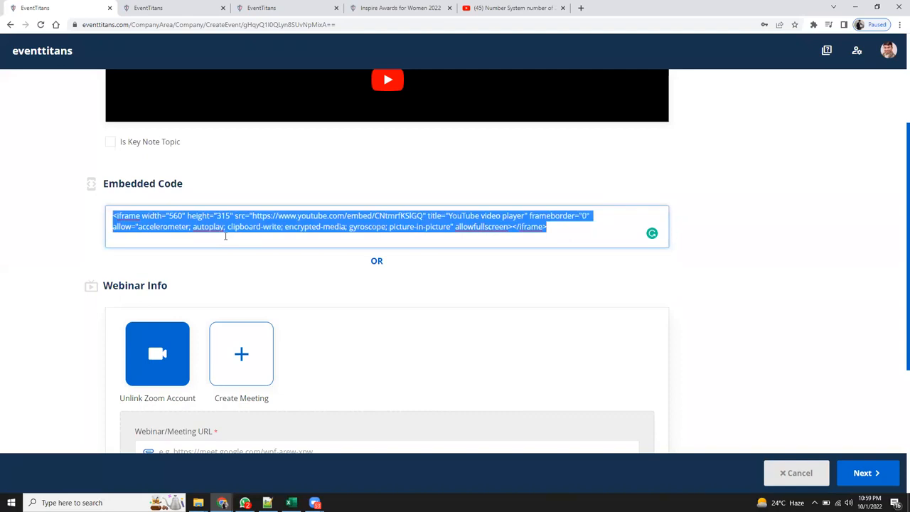
pyautogui.press('BackSpace')
pyautogui.scroll(-3, 226, 236)
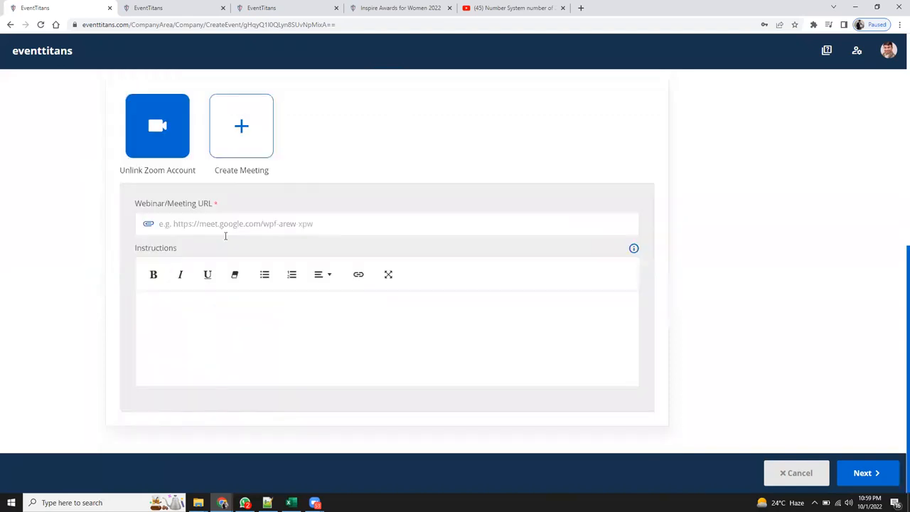
pyautogui.scroll(1, 225, 236)
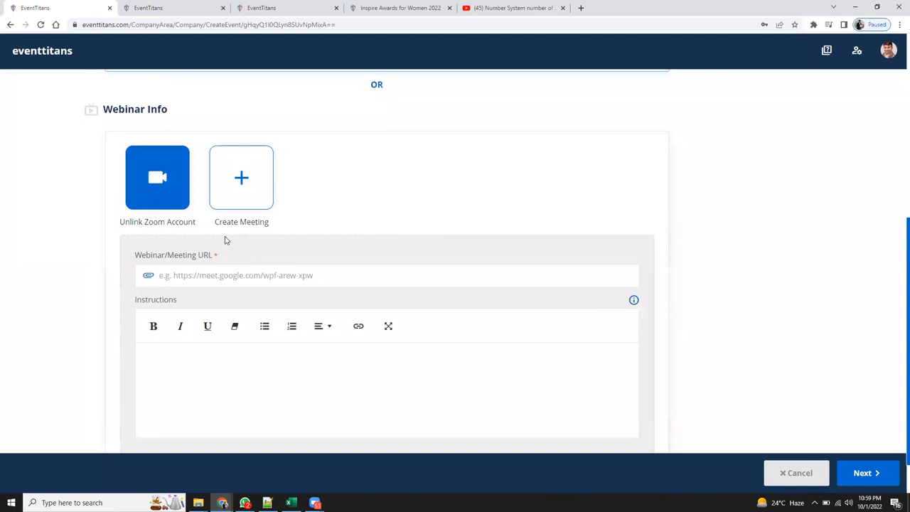
pyautogui.scroll(-1, 225, 241)
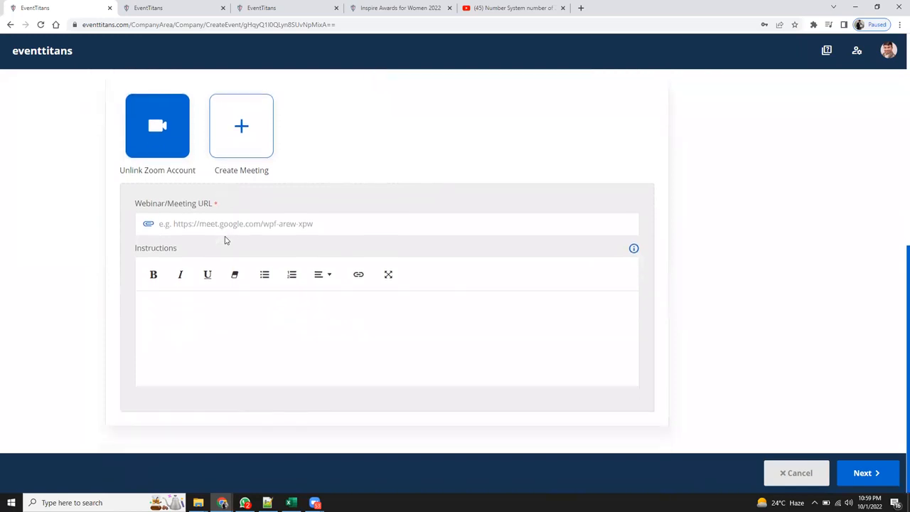
pyautogui.scroll(1, 224, 241)
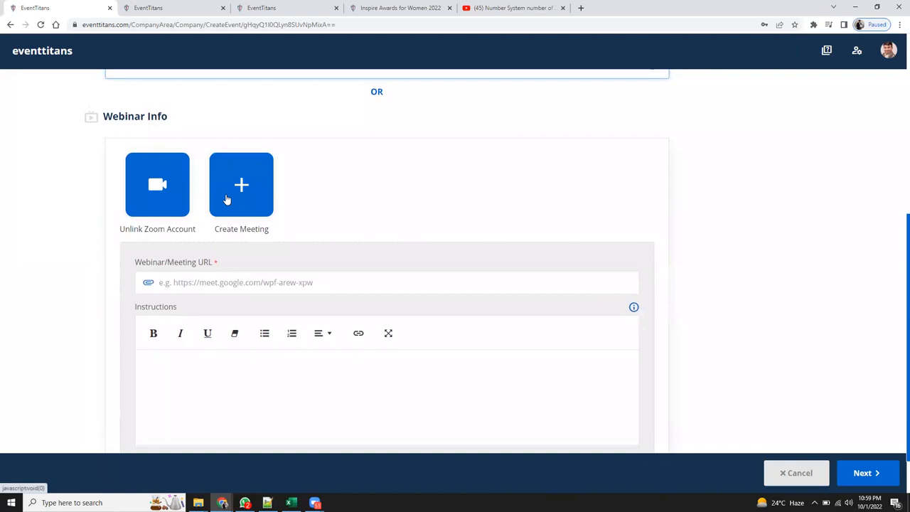
pyautogui.click(226, 200)
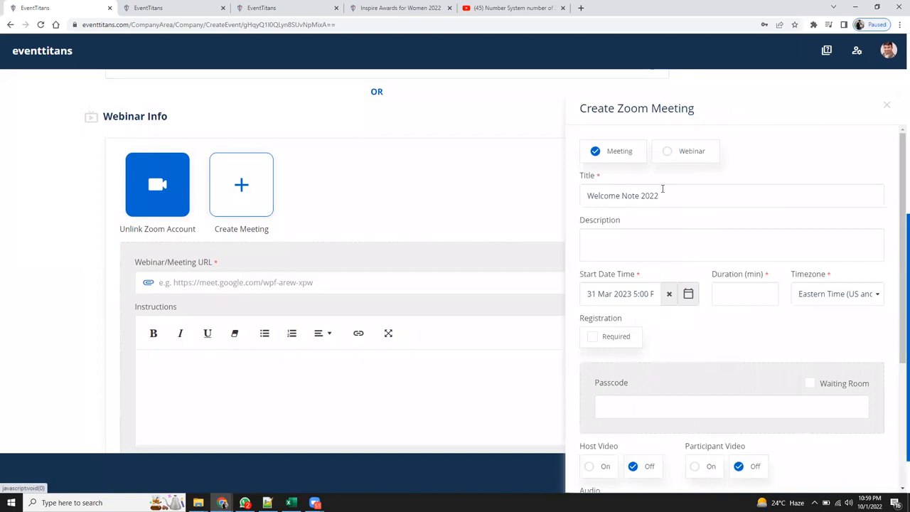
pyautogui.click(667, 153)
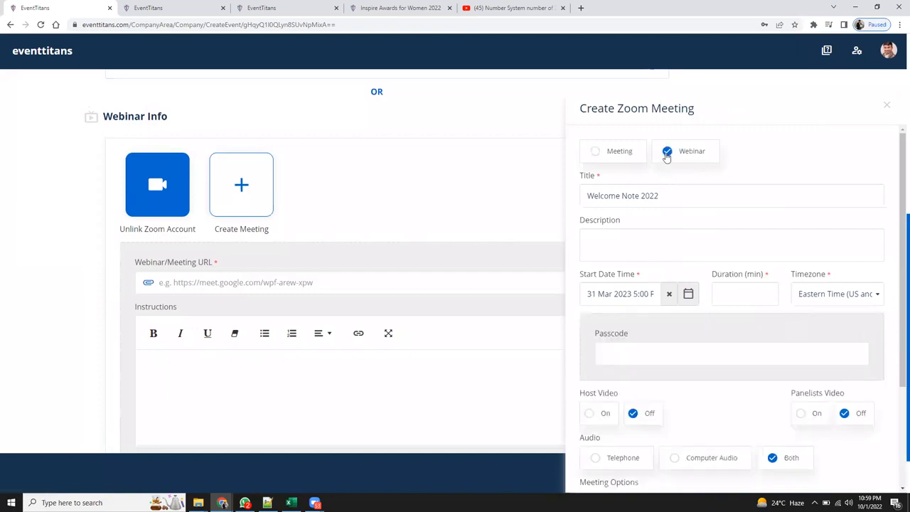
pyautogui.click(596, 156)
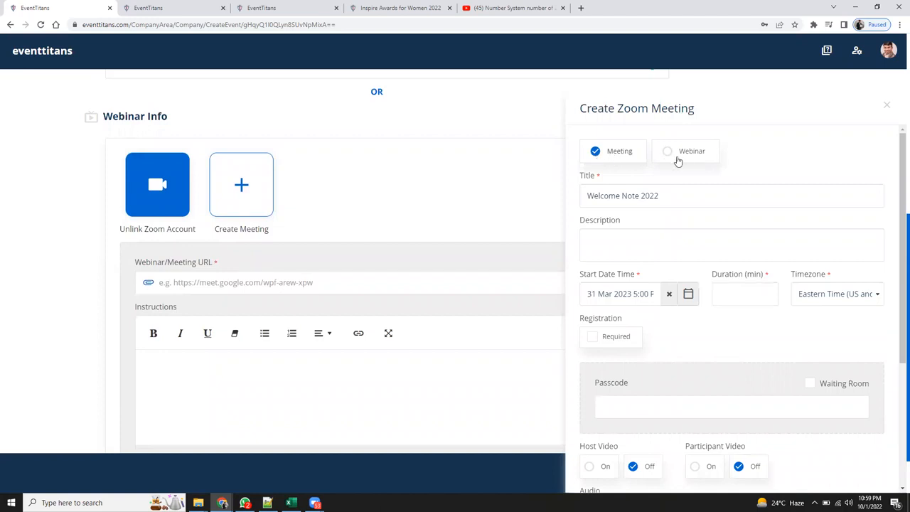
pyautogui.scroll(-3, 793, 200)
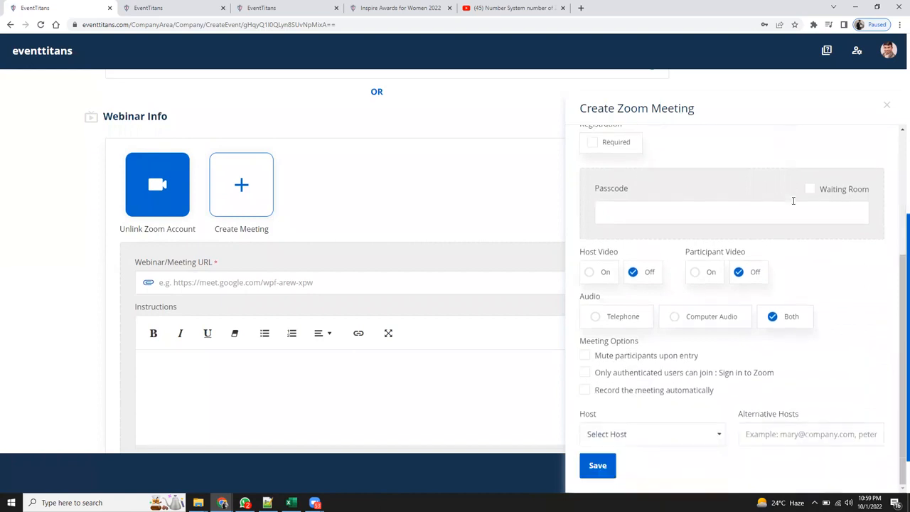
pyautogui.click(665, 435)
pyautogui.click(665, 435)
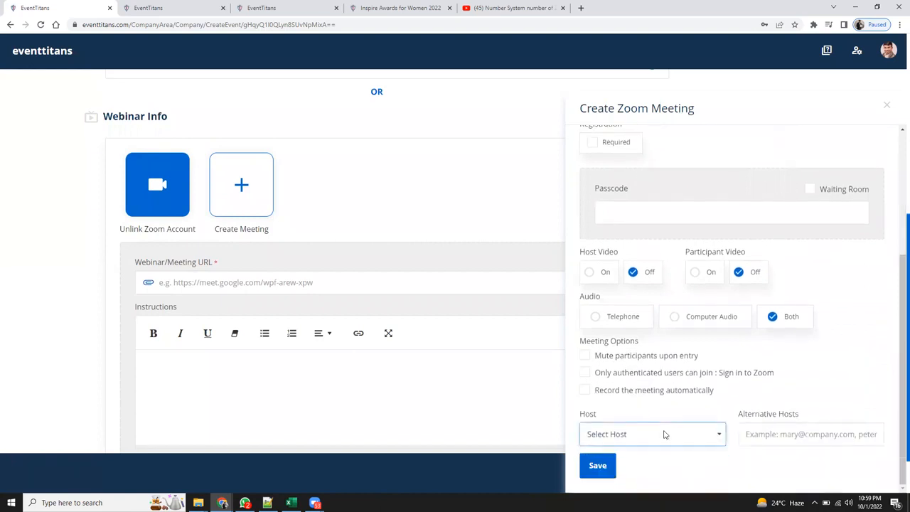
pyautogui.scroll(3, 665, 434)
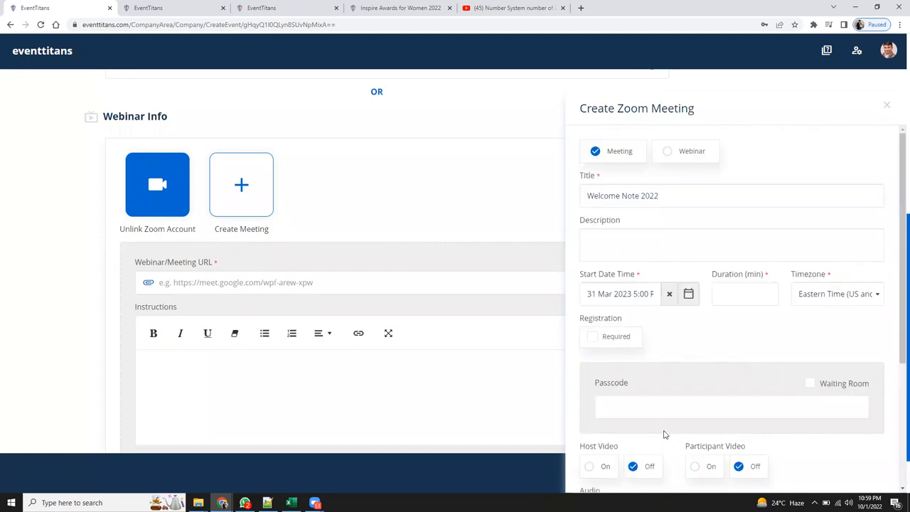
pyautogui.scroll(-3, 665, 434)
pyautogui.click(665, 435)
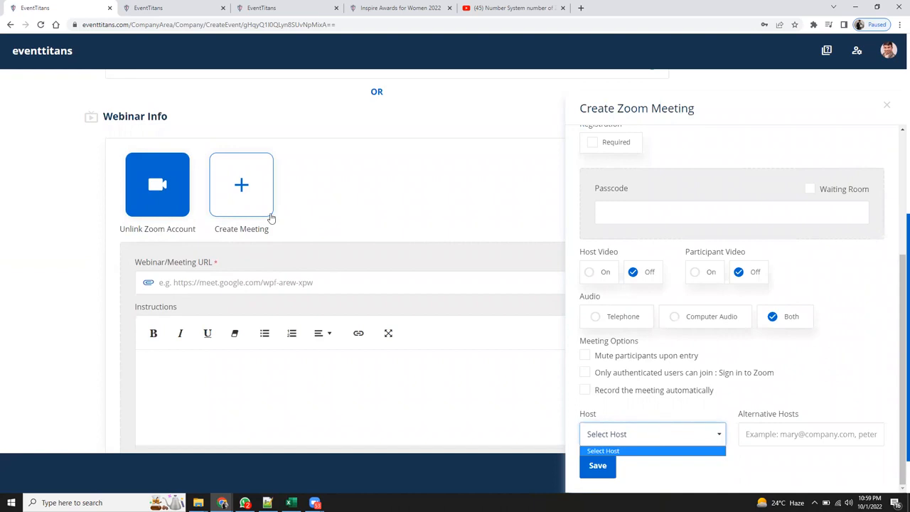
pyautogui.click(315, 188)
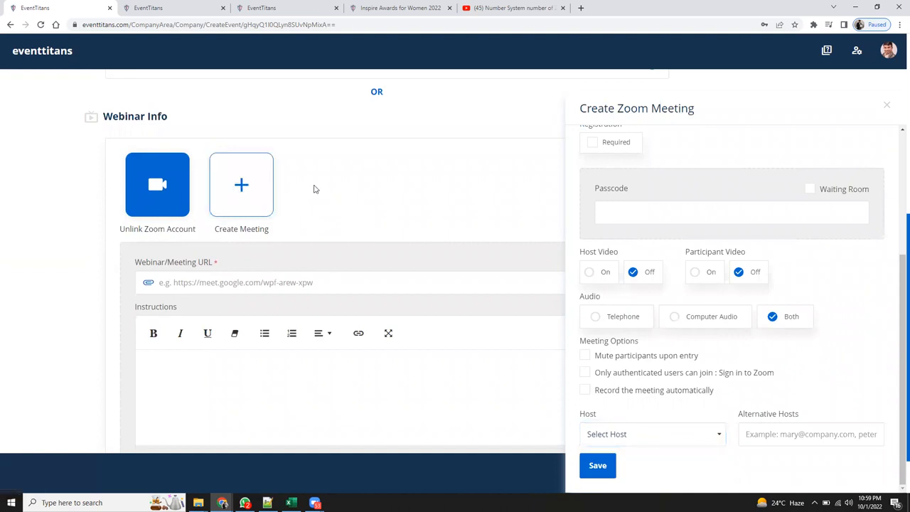
pyautogui.click(889, 108)
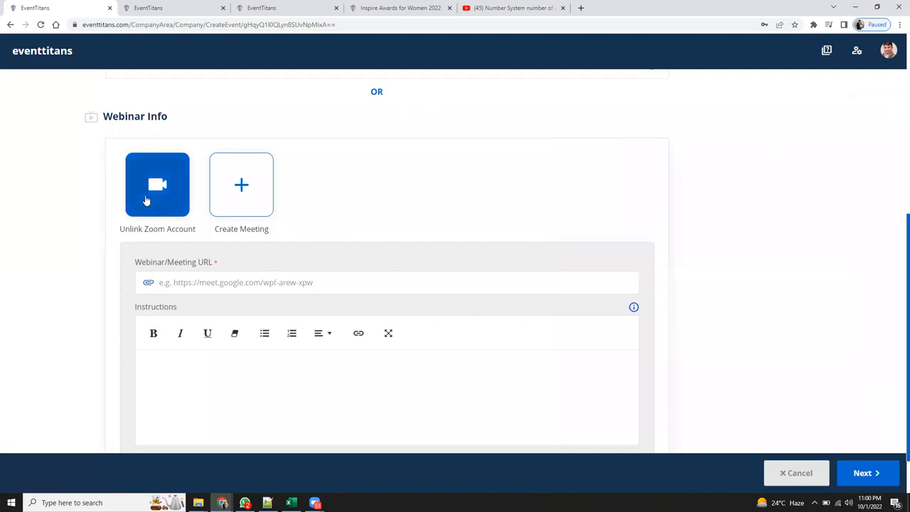
# Step: Unlink the Zoom account with Proceed Anyway, then relink it by signing in to Zoom
pyautogui.click(146, 200)
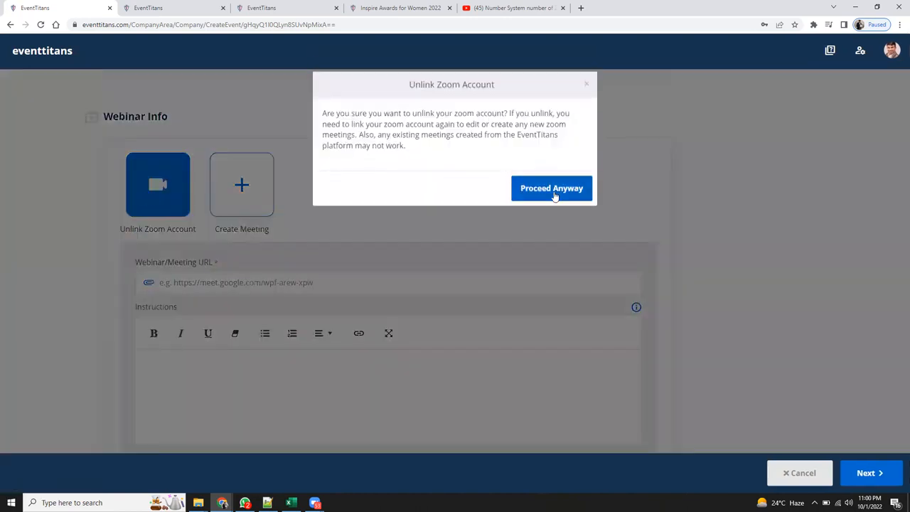
pyautogui.click(554, 192)
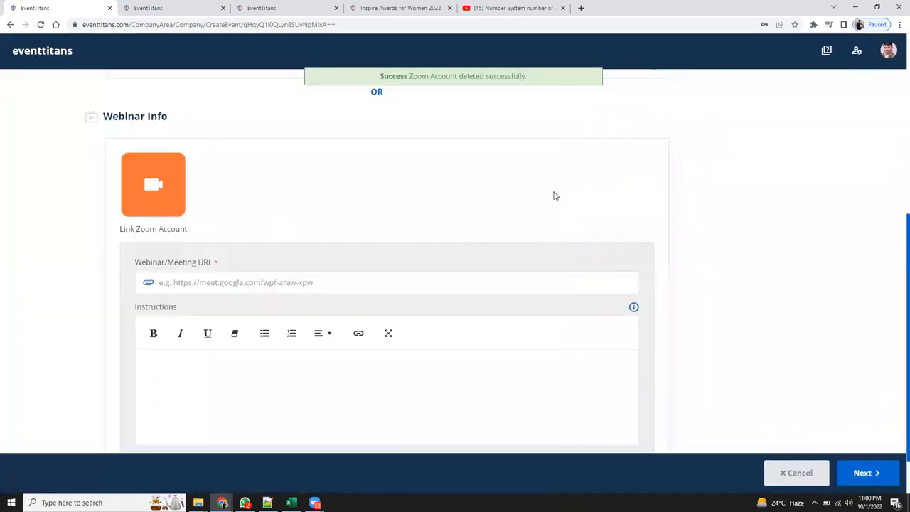
pyautogui.click(155, 184)
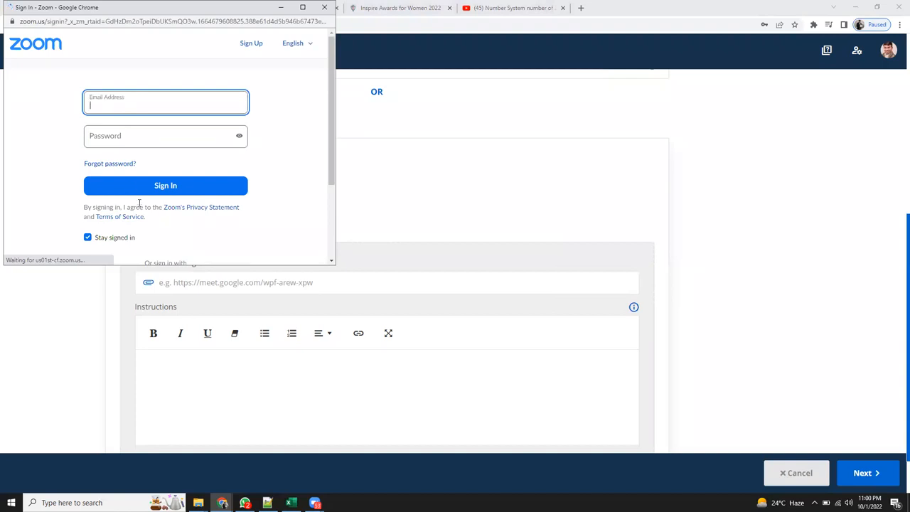
pyautogui.click(161, 246)
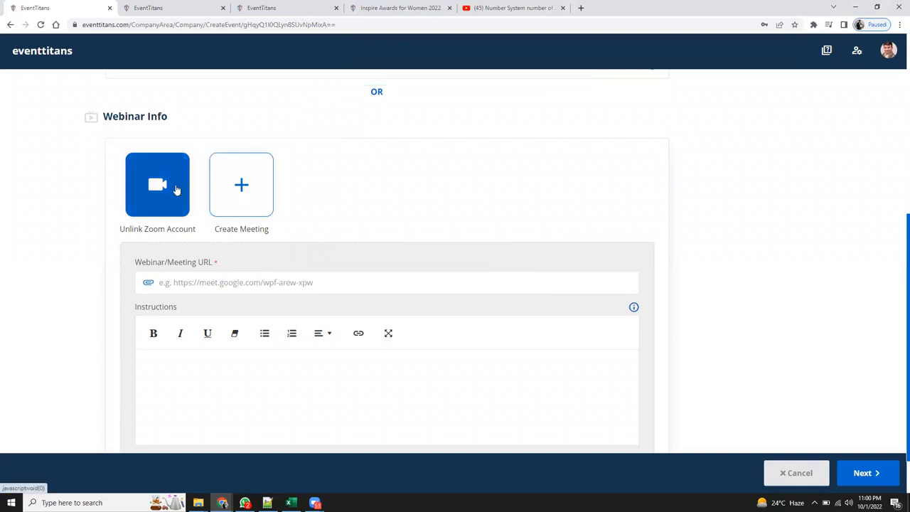
# Step: Start a Zoom meeting for the session, select 2022 in its title, and set duration to 15
pyautogui.click(242, 185)
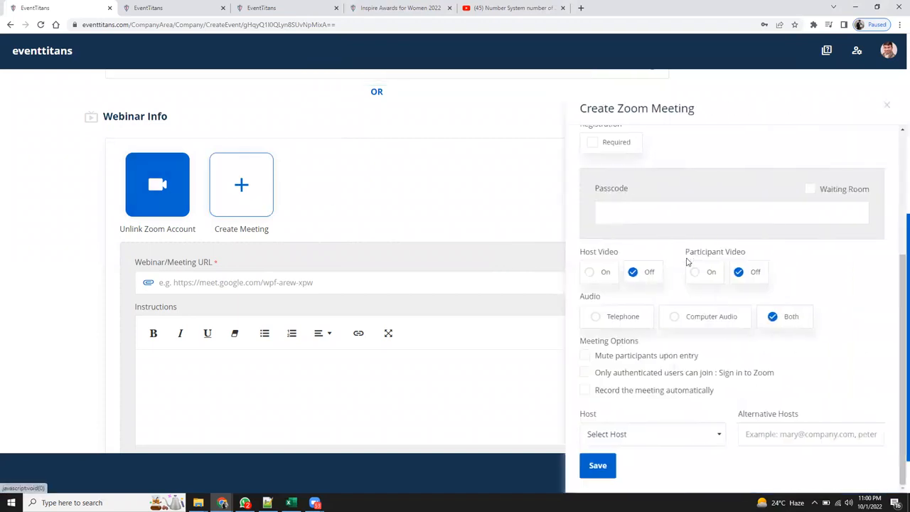
pyautogui.scroll(3, 685, 260)
pyautogui.doubleClick(676, 190)
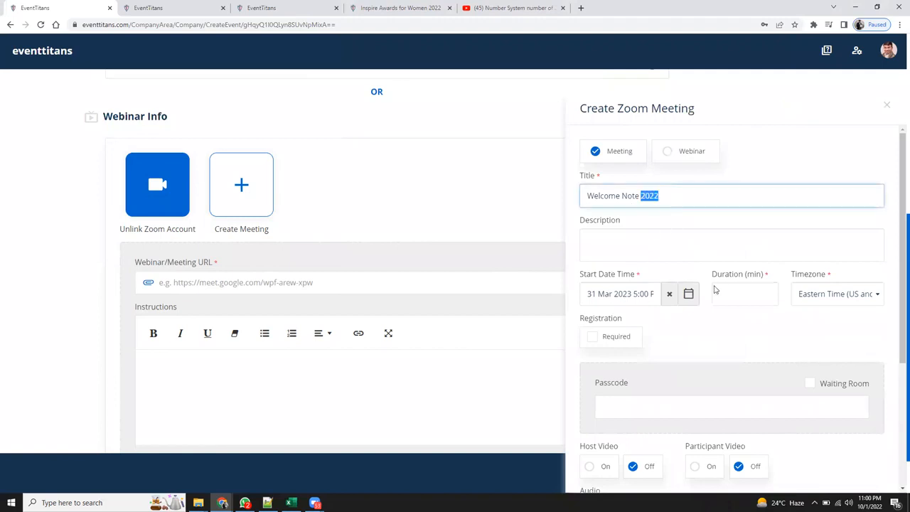
pyautogui.scroll(-3, 719, 288)
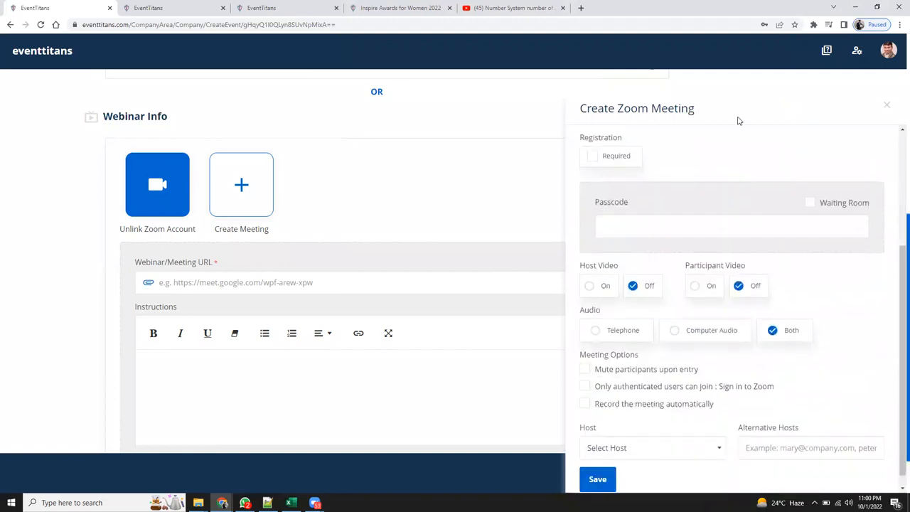
pyautogui.scroll(4, 737, 118)
pyautogui.scroll(3, 722, 188)
pyautogui.click(732, 287)
pyautogui.write('15')
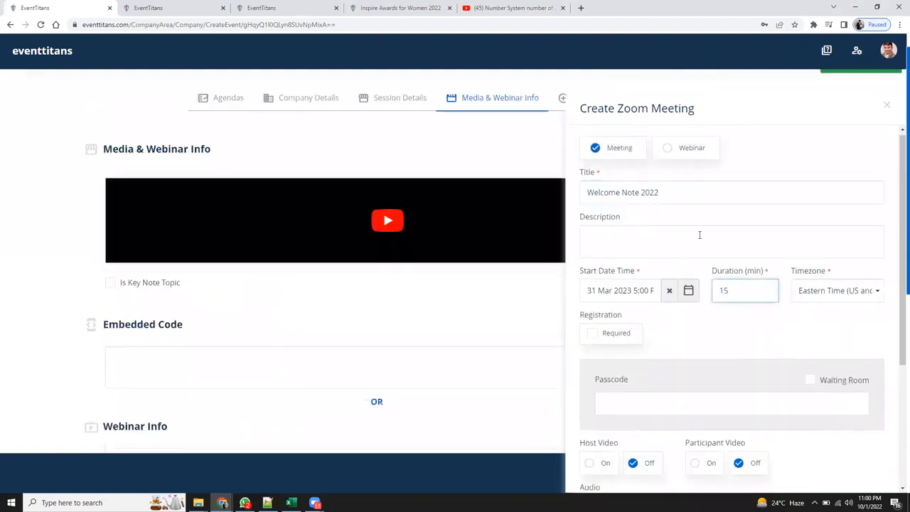
# Step: Select the meeting description field, then enter a meeting passcode
pyautogui.click(697, 232)
pyautogui.scroll(-2, 674, 366)
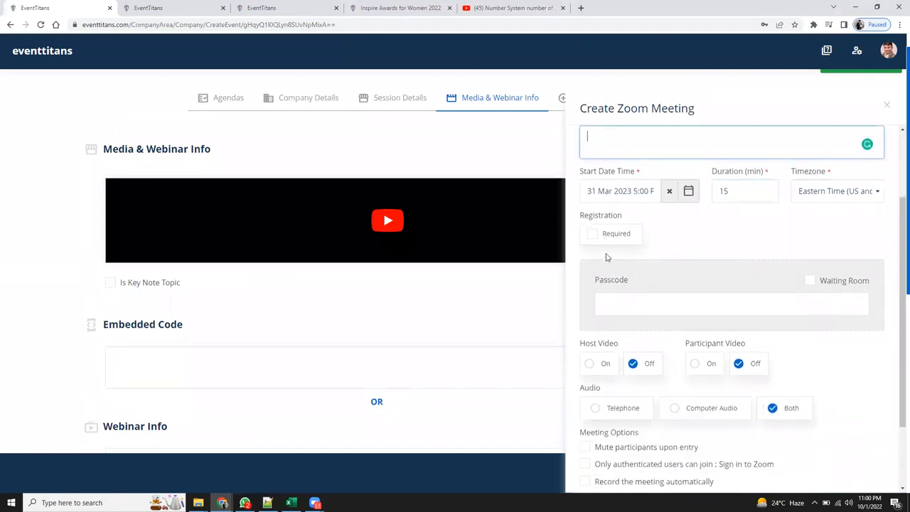
pyautogui.click(638, 309)
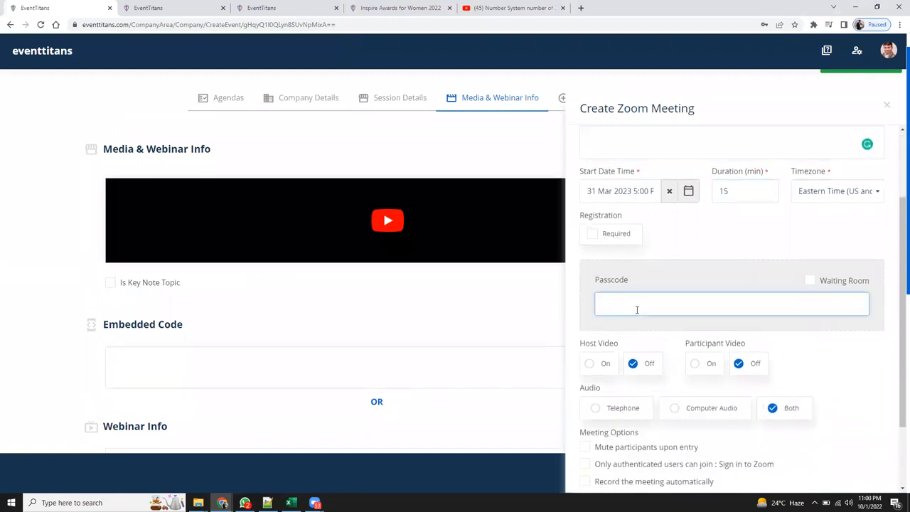
# Step: Turn 'only authenticated users can join' on and off again, leaving it unrestricted
pyautogui.scroll(-2, 637, 309)
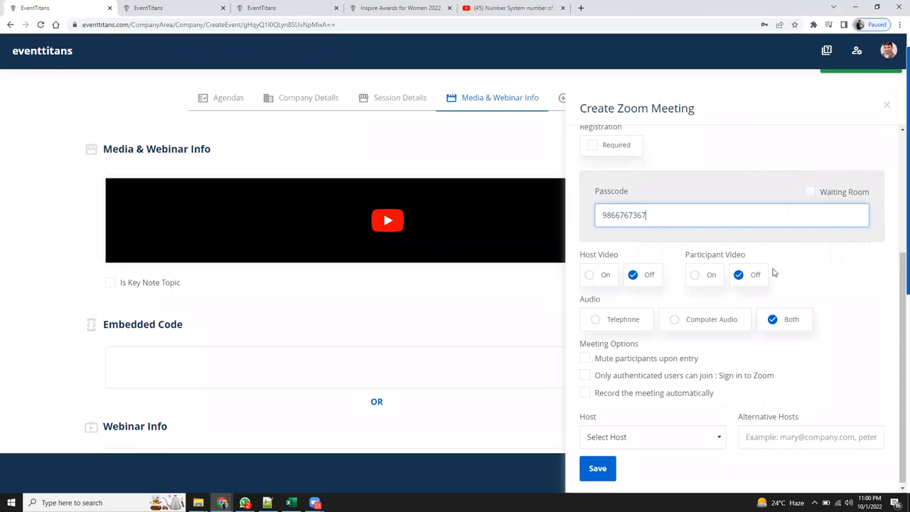
pyautogui.scroll(-1, 774, 273)
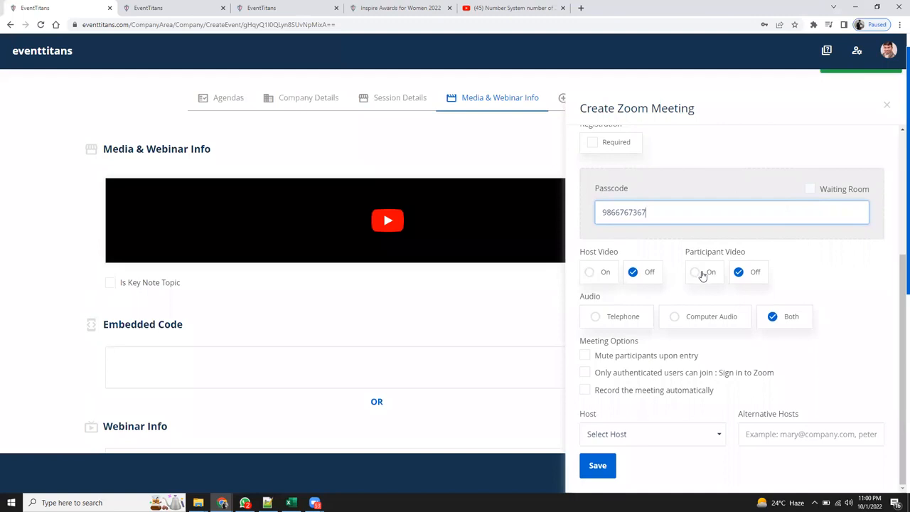
pyautogui.scroll(-2, 702, 274)
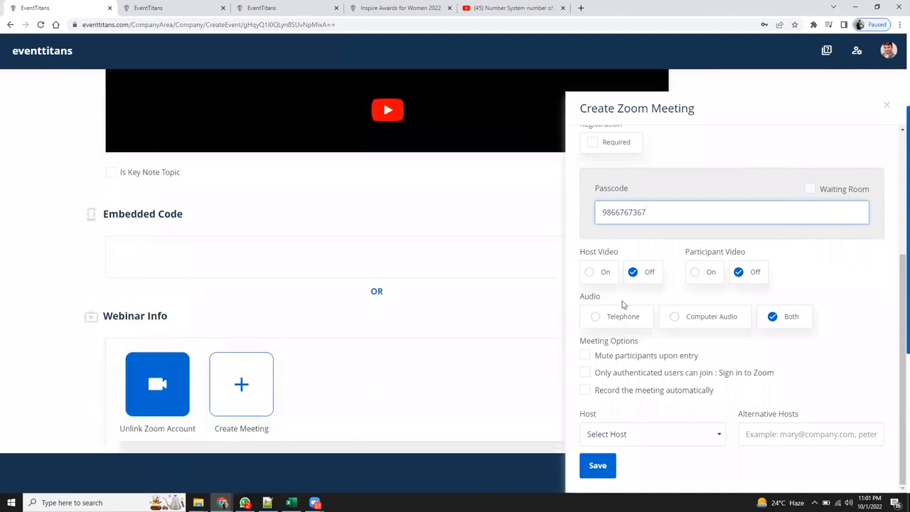
pyautogui.scroll(-1, 622, 305)
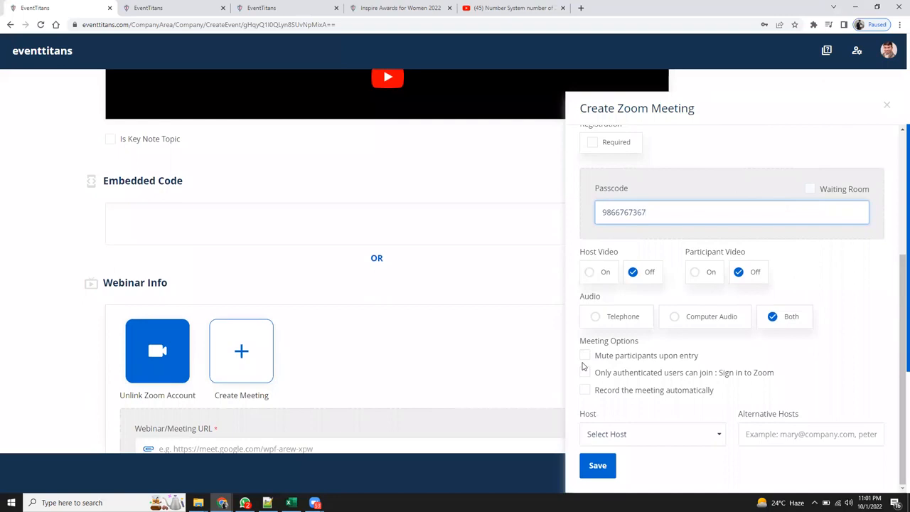
pyautogui.scroll(-1, 582, 366)
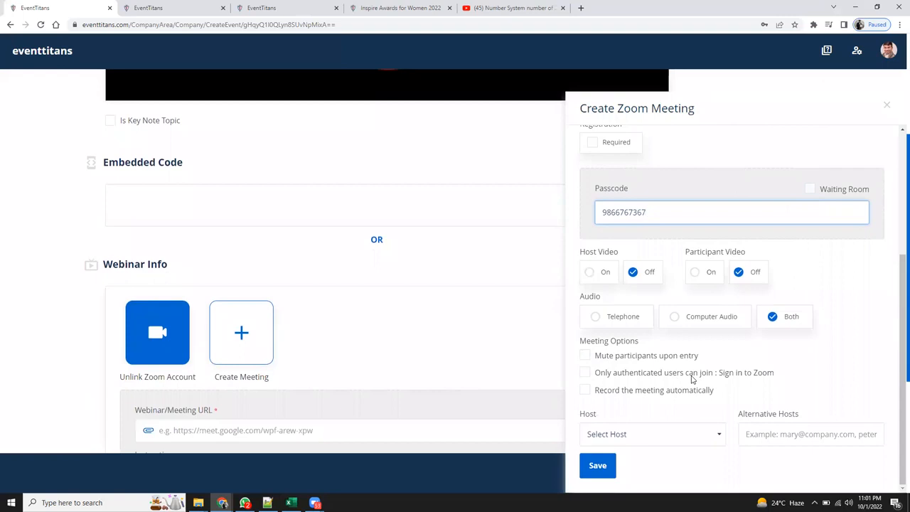
pyautogui.click(585, 374)
pyautogui.click(584, 373)
pyautogui.moveTo(590, 373); pyautogui.dragTo(782, 374)
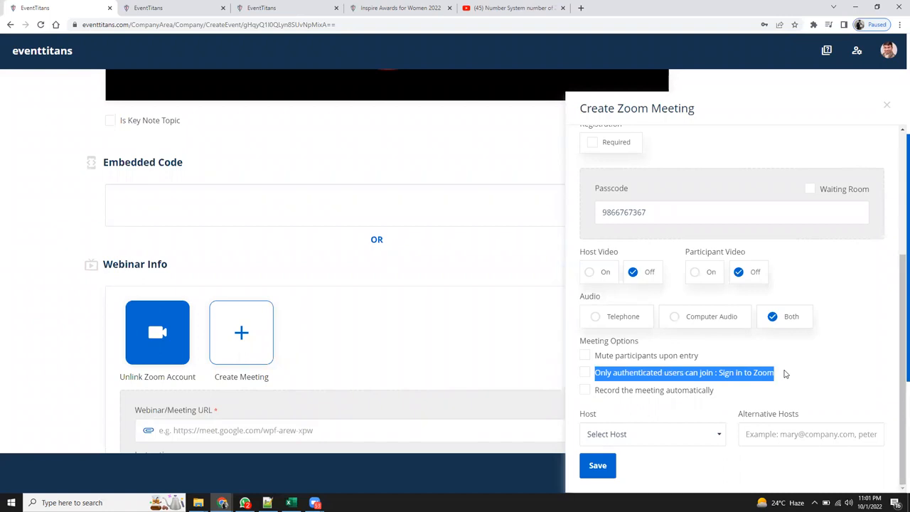
pyautogui.click(786, 374)
# Step: Set the Zoom meeting to record automatically on the local computer, choose its host, and save it
pyautogui.click(585, 390)
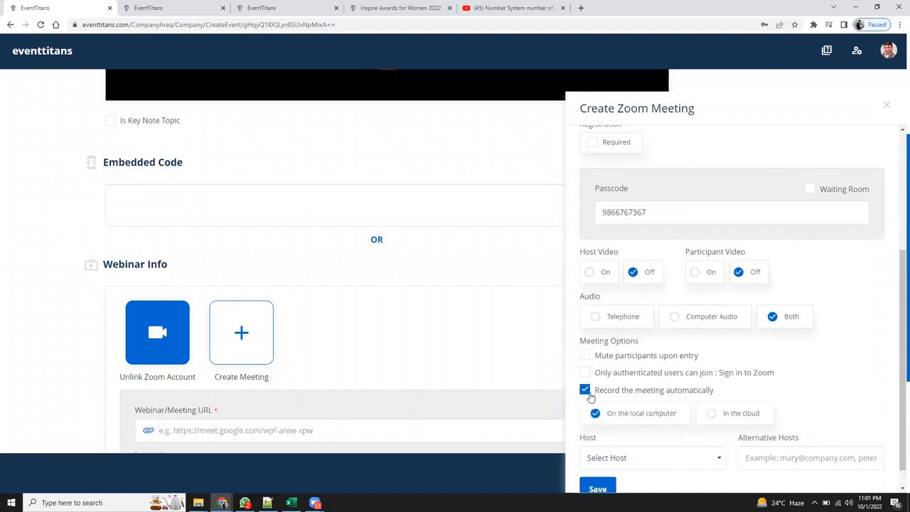
pyautogui.scroll(-1, 758, 416)
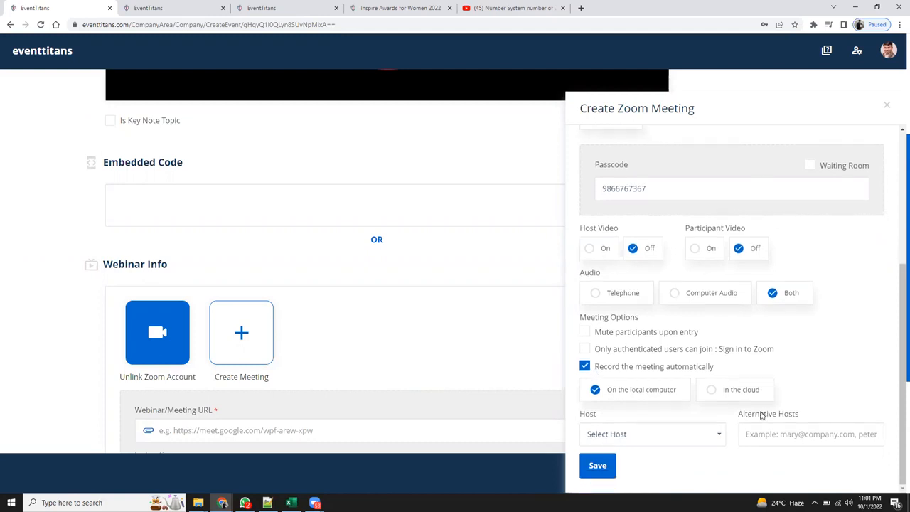
pyautogui.click(687, 432)
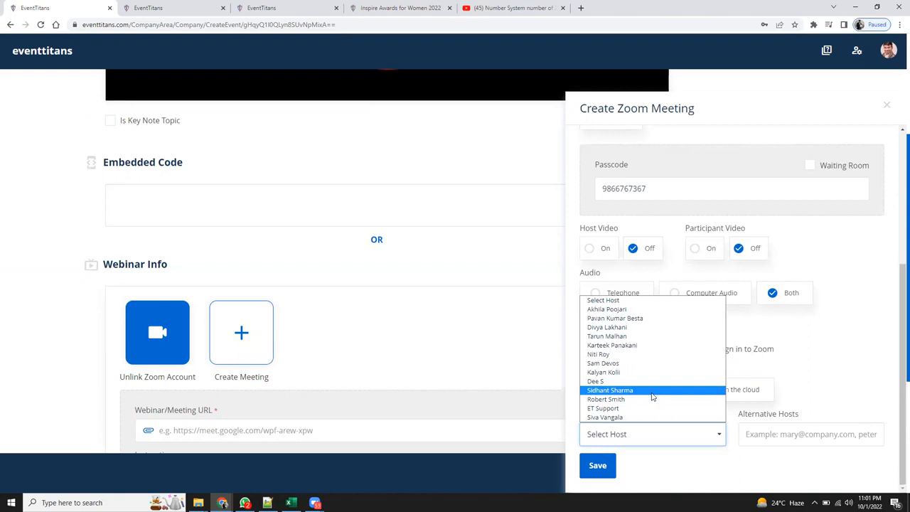
pyautogui.click(624, 337)
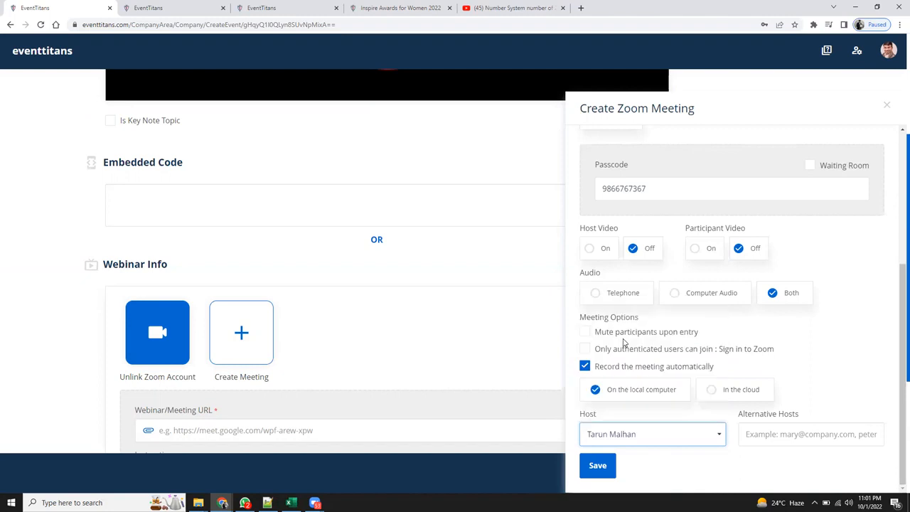
pyautogui.click(778, 433)
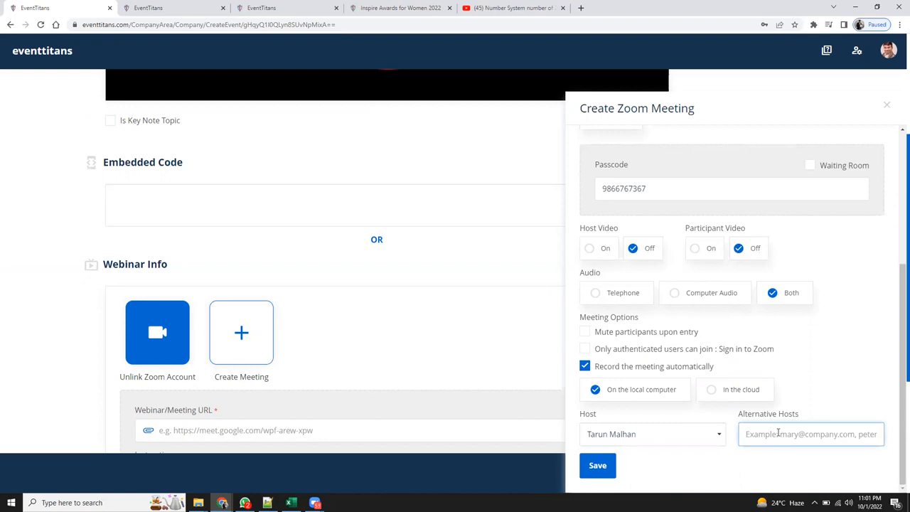
pyautogui.scroll(4, 779, 433)
pyautogui.scroll(-4, 779, 435)
pyautogui.click(597, 466)
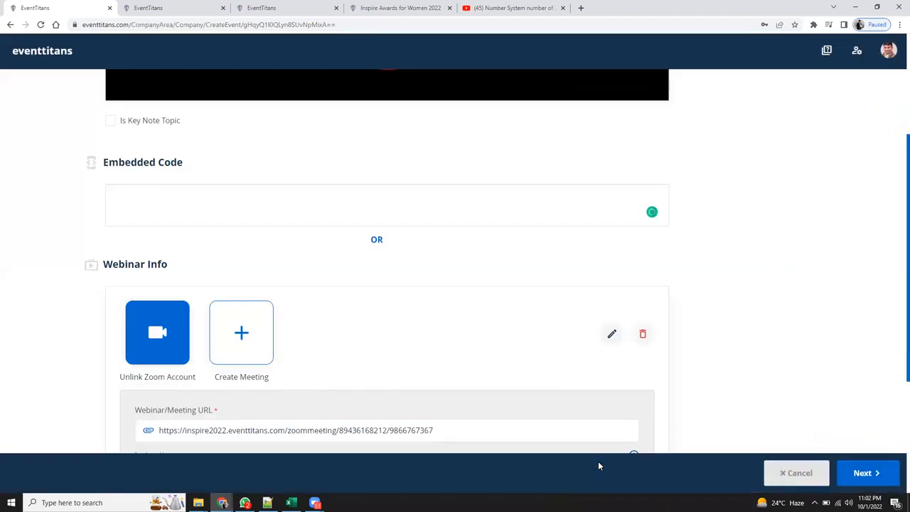
# Step: Review the generated Webinar/Meeting URL and invitation instructions, then advance to Presenters / Documents / Event Offers
pyautogui.scroll(-3, 540, 384)
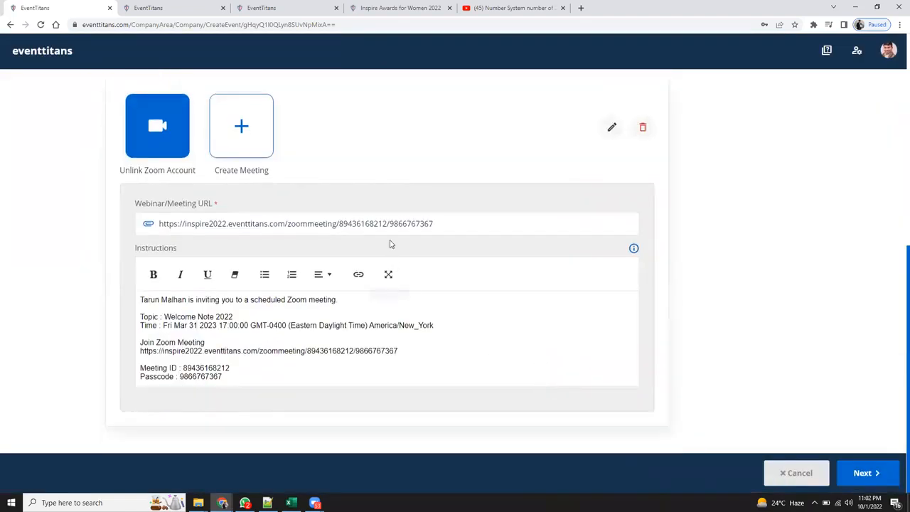
pyautogui.click(243, 325)
pyautogui.scroll(1, 243, 325)
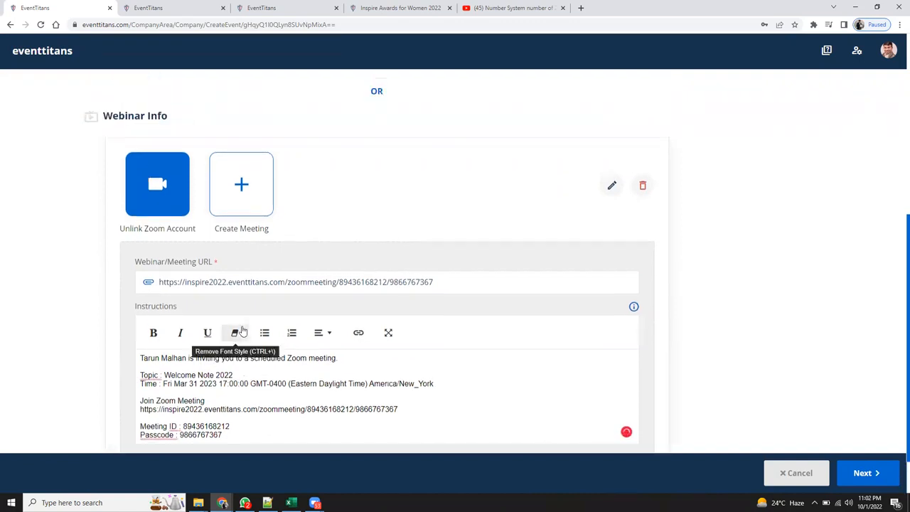
pyautogui.scroll(5, 243, 331)
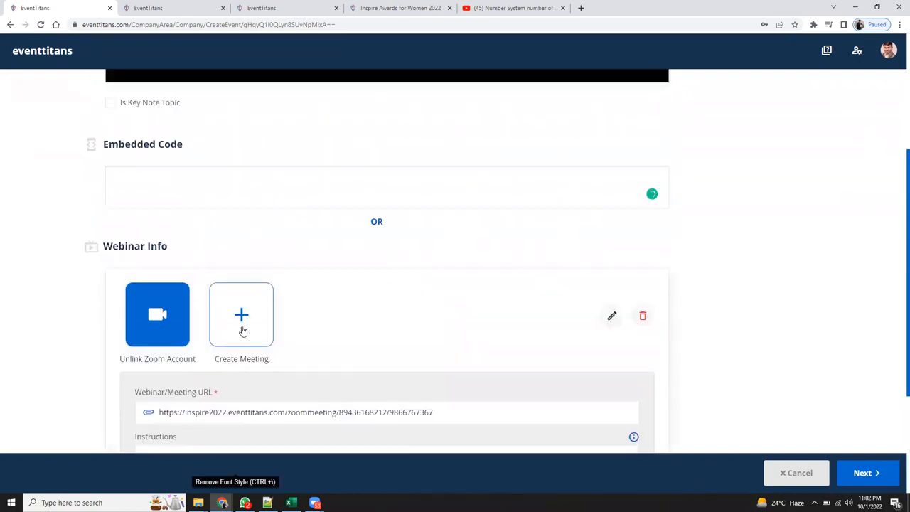
pyautogui.scroll(-6, 243, 331)
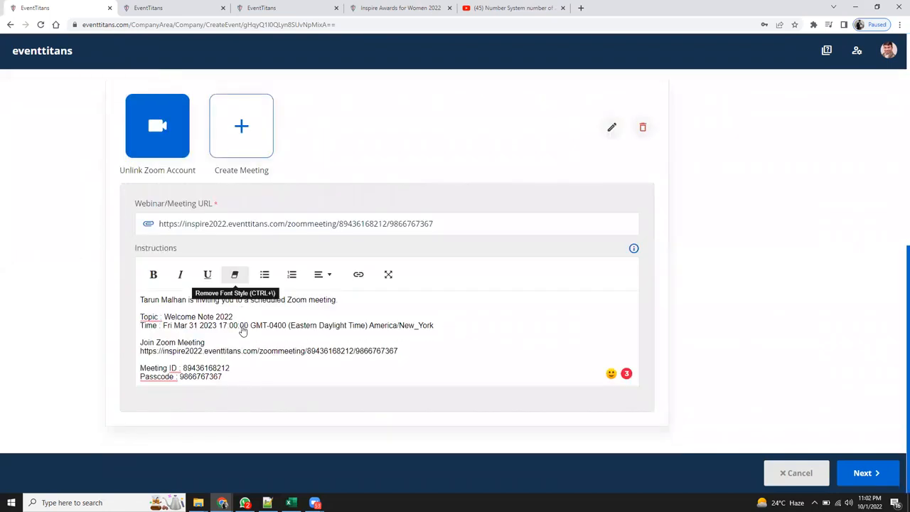
pyautogui.scroll(6, 243, 331)
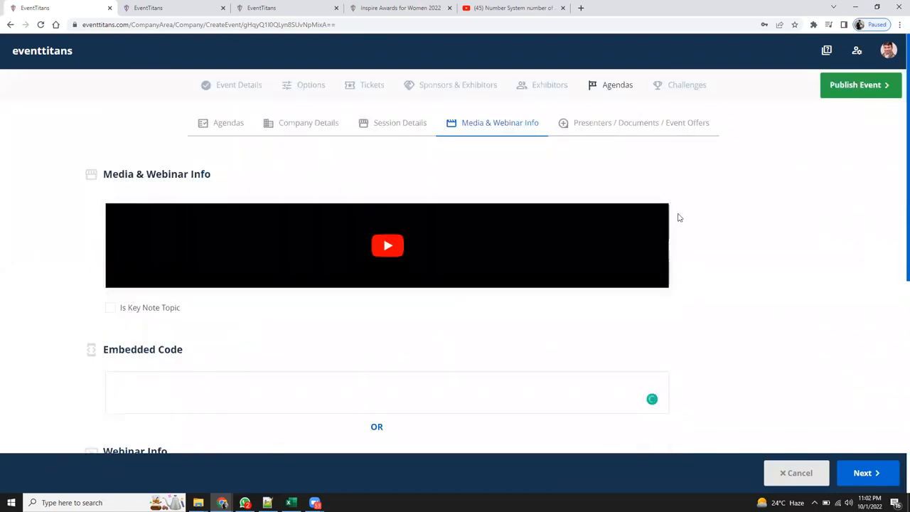
pyautogui.click(863, 473)
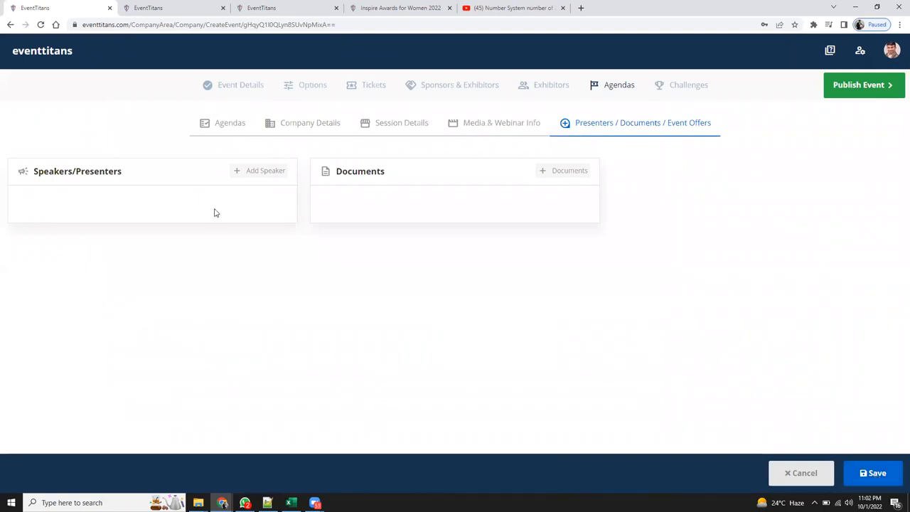
# Step: Add a new speaker and enter the presenter's first name to bring up matching contacts
pyautogui.click(256, 179)
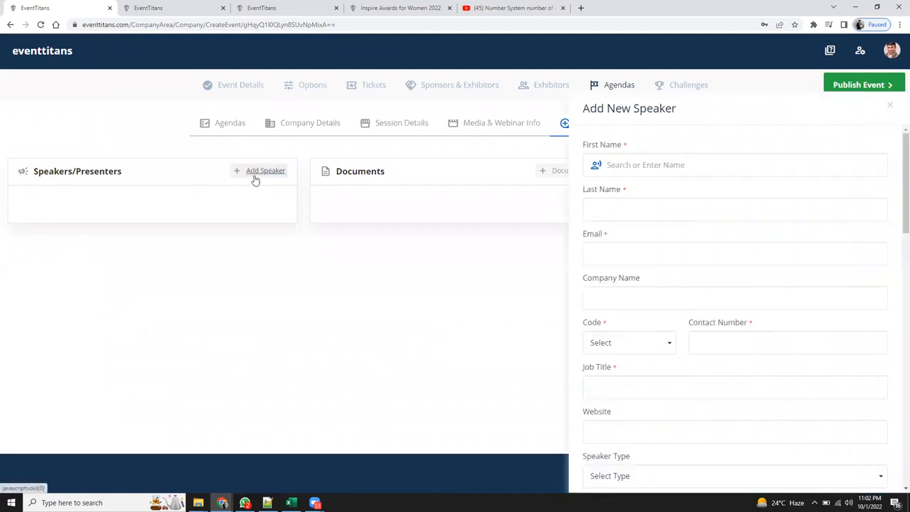
pyautogui.click(665, 165)
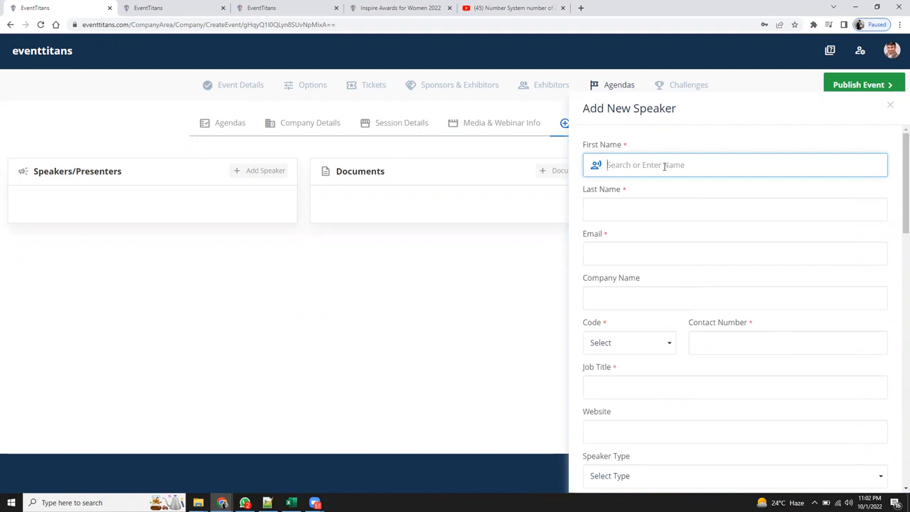
pyautogui.write('Siva')
pyautogui.press('BackSpace')
pyautogui.press('BackSpace')
pyautogui.press('BackSpace')
pyautogui.press('BackSpace')
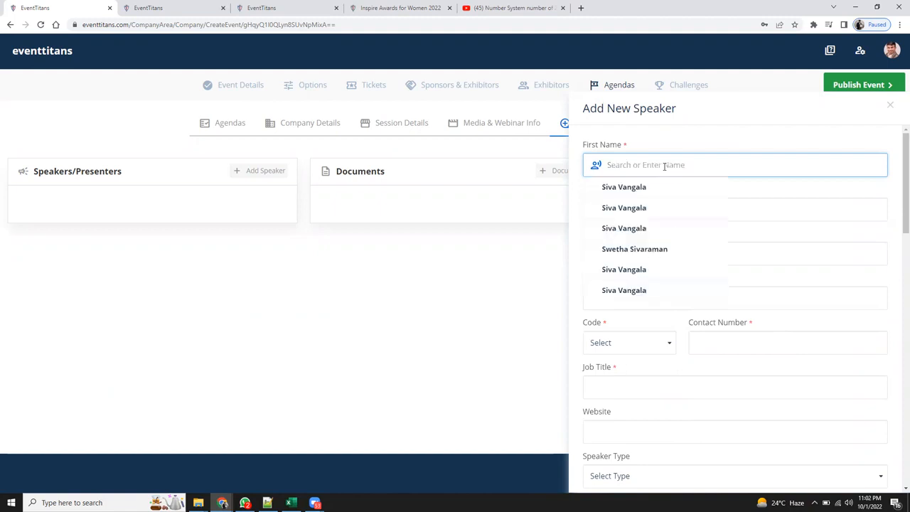
pyautogui.write('Siva')
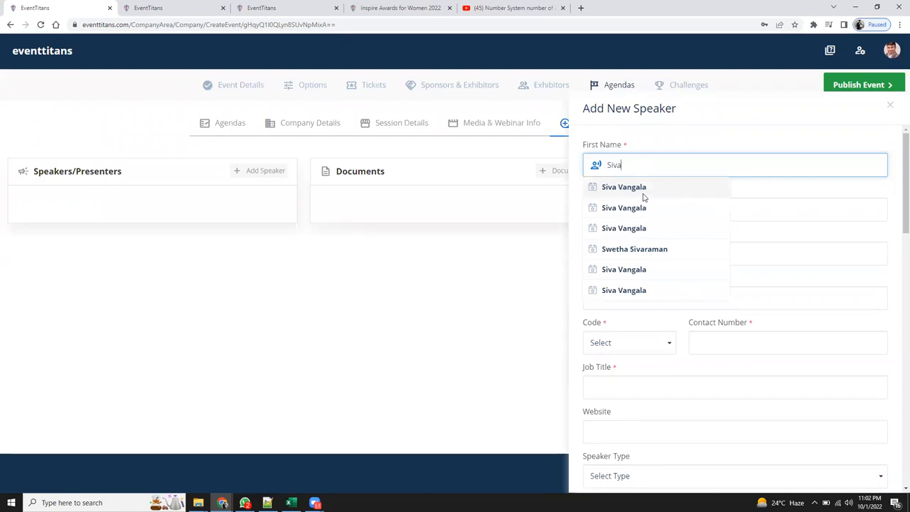
# Step: Fill the speaker from the matching contact and set Speaker Type to Rank - 1 - Keynote Speaker
pyautogui.click(643, 193)
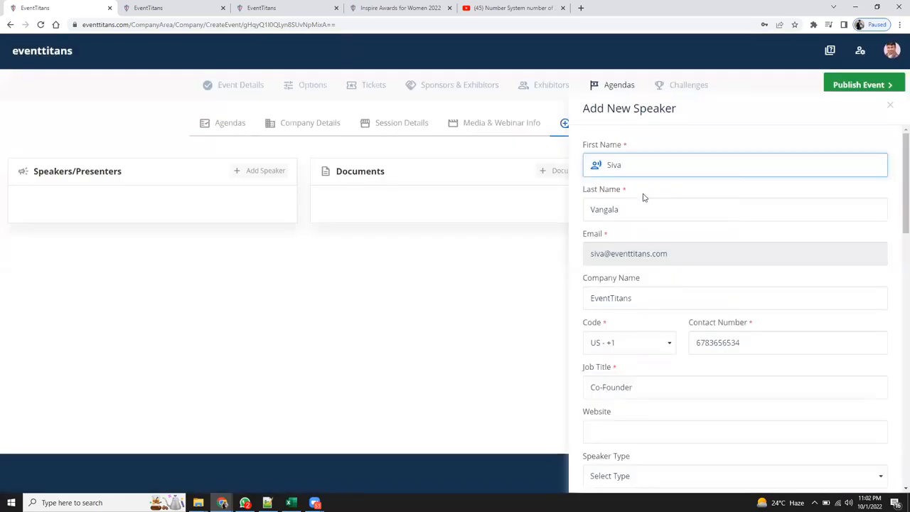
pyautogui.scroll(-10, 643, 197)
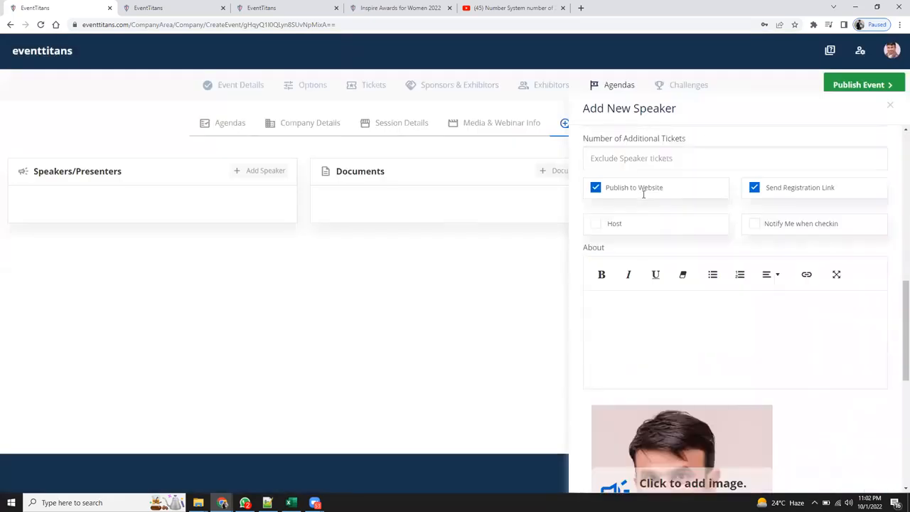
pyautogui.scroll(-3, 643, 194)
pyautogui.scroll(1, 644, 195)
pyautogui.scroll(-1, 644, 194)
pyautogui.scroll(-1, 643, 194)
pyautogui.scroll(15, 871, 405)
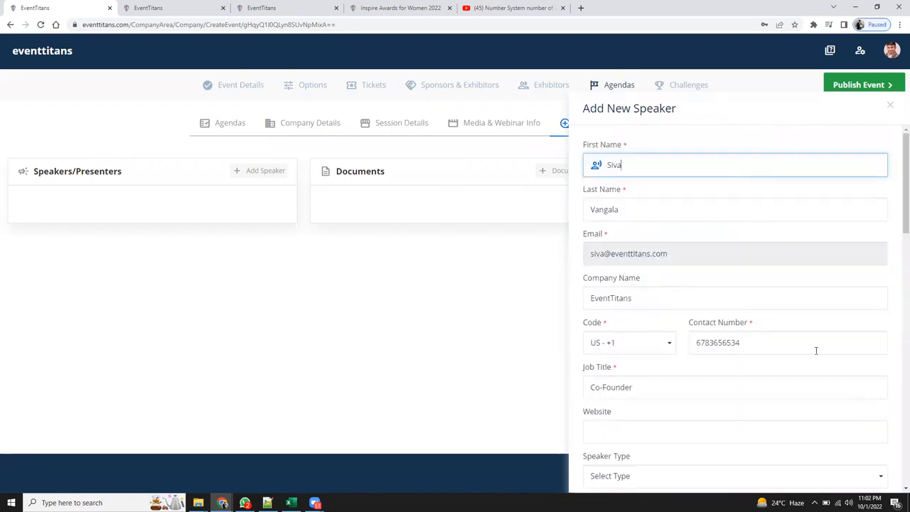
pyautogui.scroll(-3, 817, 350)
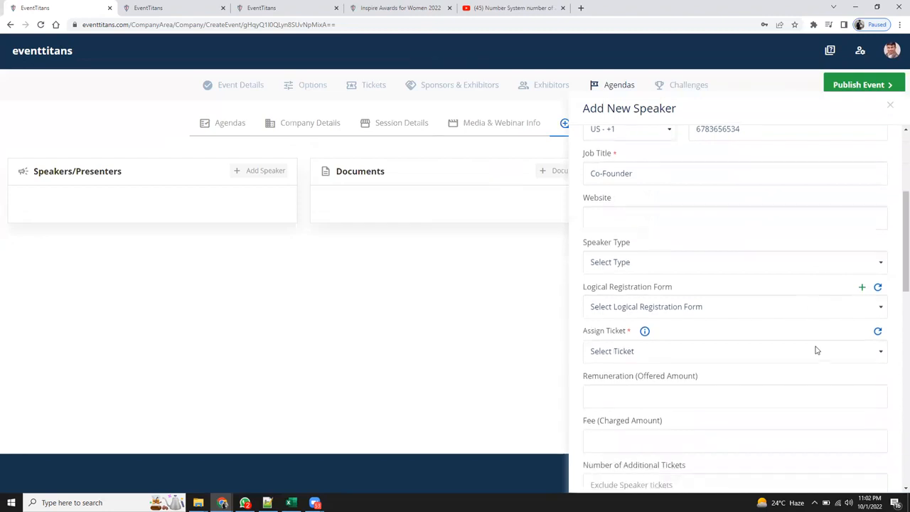
pyautogui.click(815, 268)
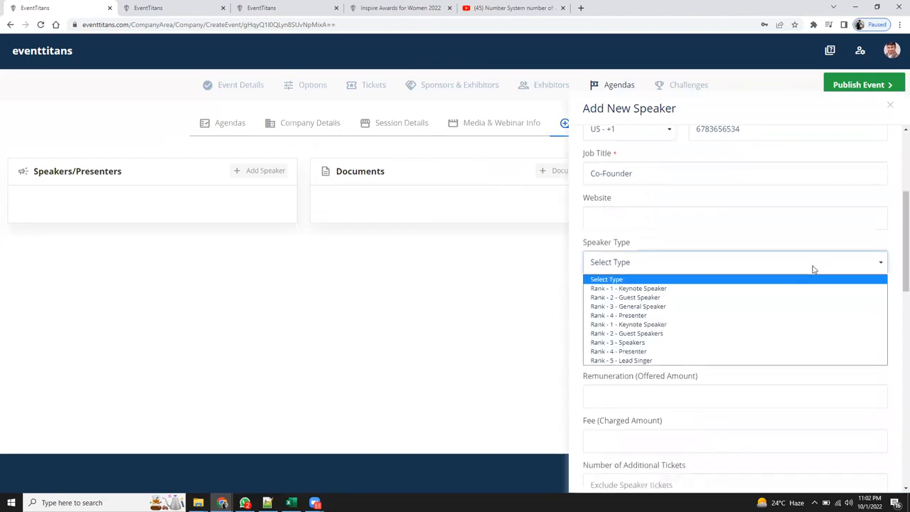
pyautogui.click(771, 288)
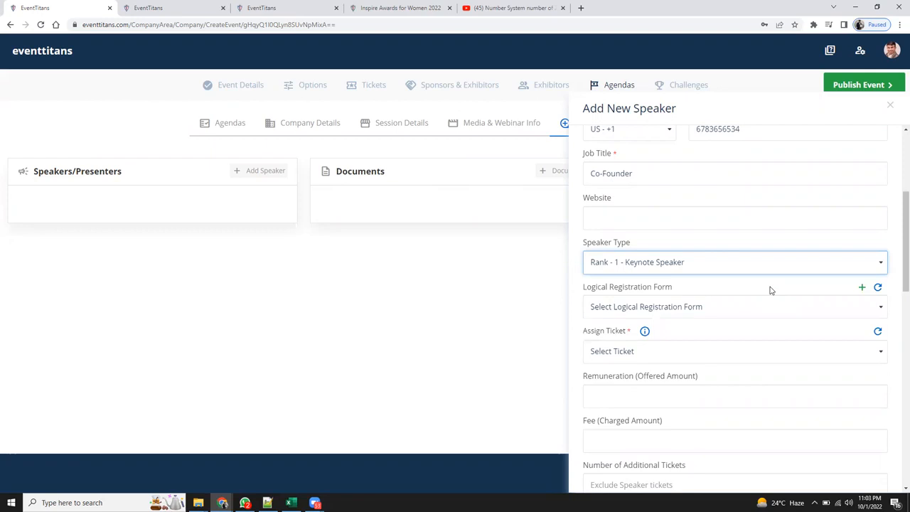
# Step: Leave the registration form unset and assign the Speaker Ticket to the speaker
pyautogui.scroll(-1, 771, 290)
pyautogui.click(771, 275)
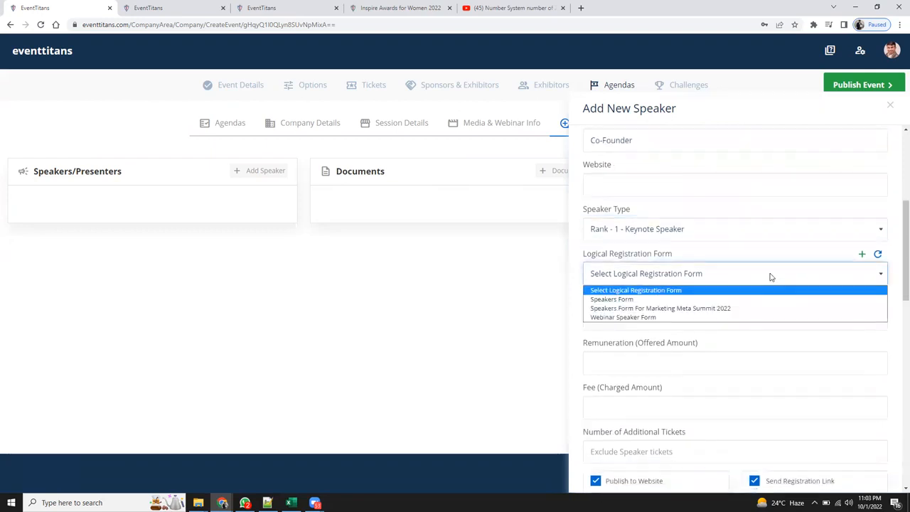
pyautogui.click(771, 276)
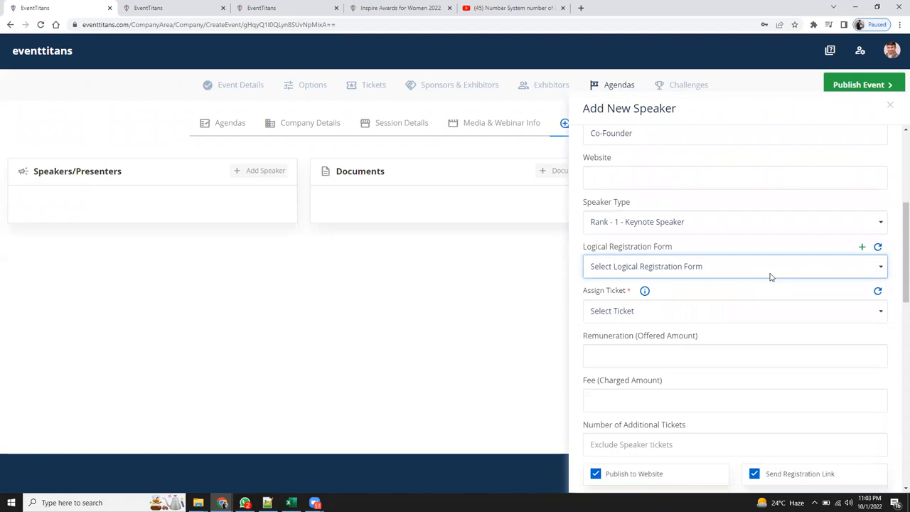
pyautogui.click(771, 276)
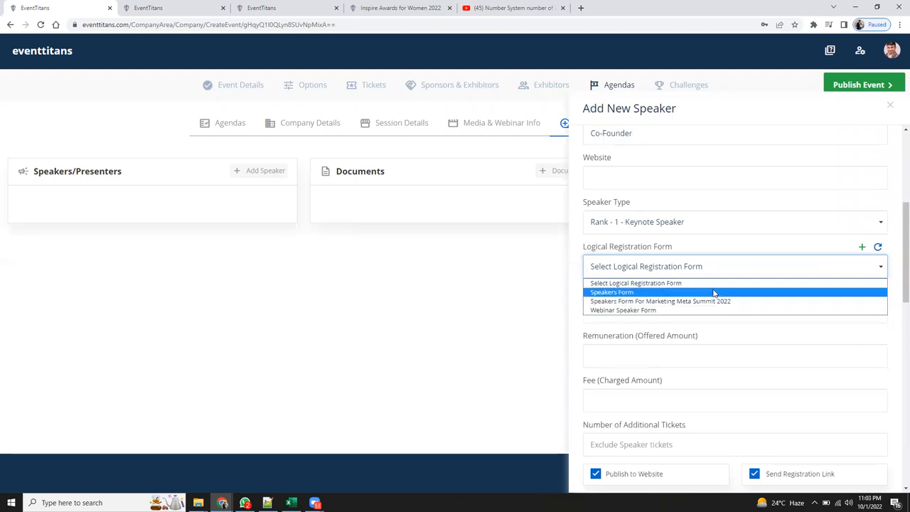
pyautogui.click(715, 243)
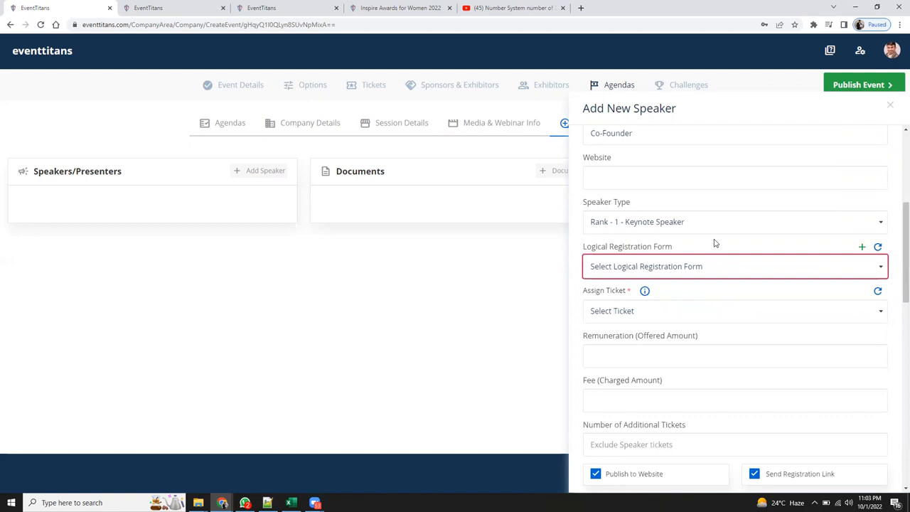
pyautogui.scroll(-1, 734, 315)
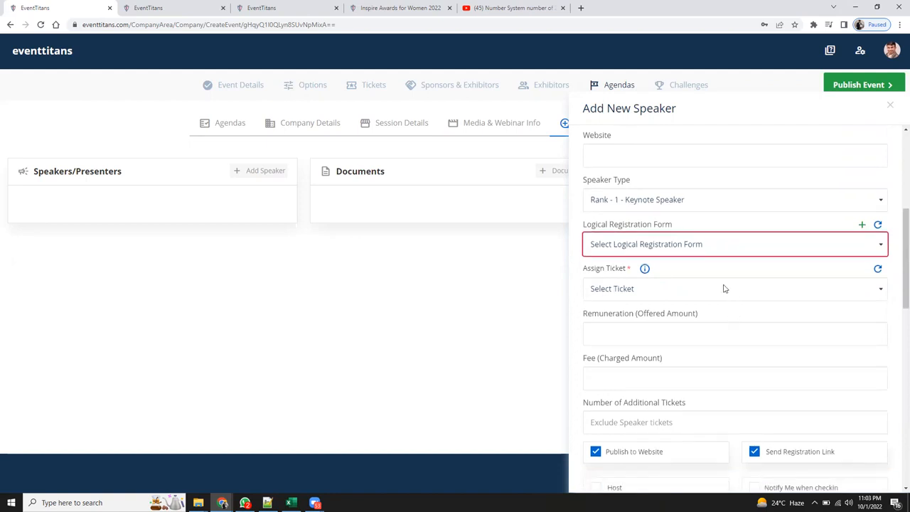
pyautogui.click(724, 289)
pyautogui.click(696, 315)
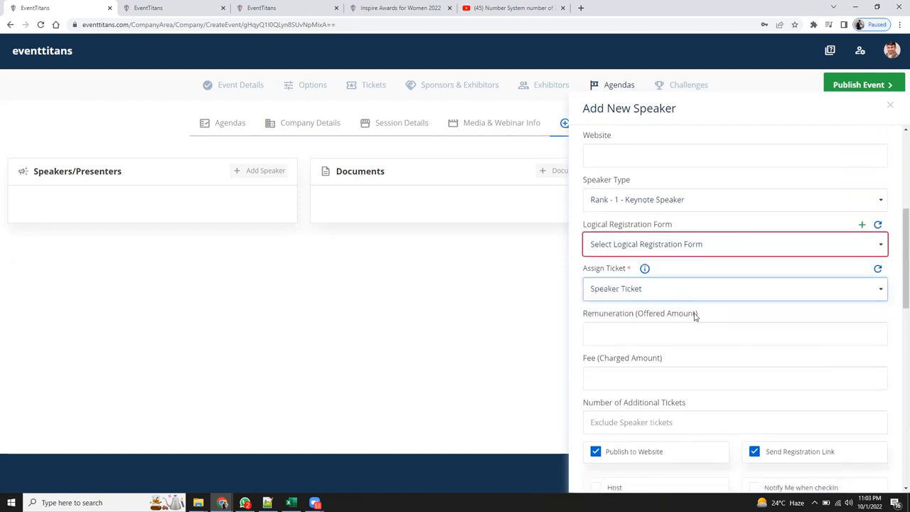
pyautogui.scroll(-3, 696, 316)
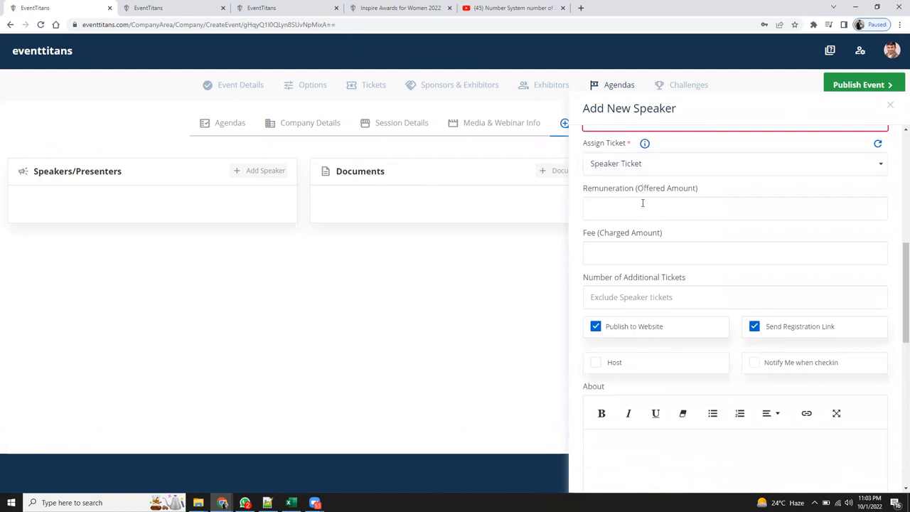
# Step: Enter 5000 remuneration and 2000 fee, then clear both amounts back to blank
pyautogui.scroll(7, 642, 207)
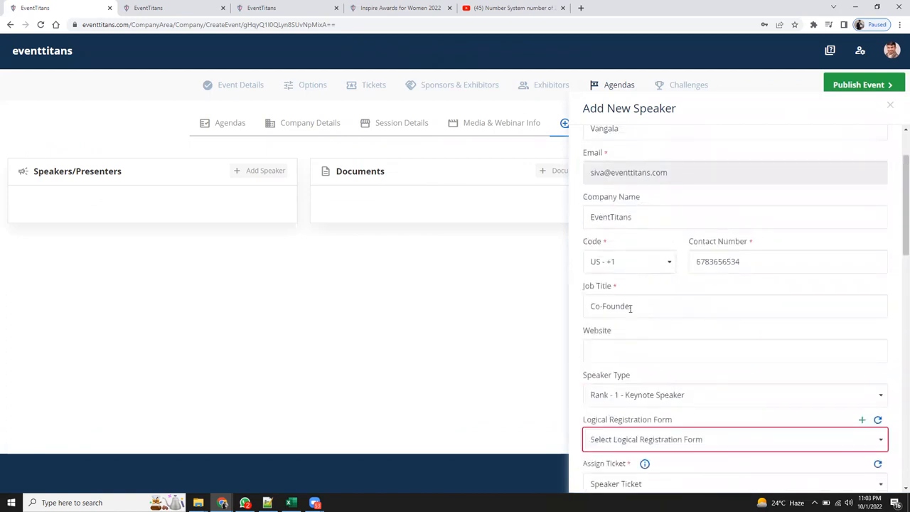
pyautogui.click(624, 351)
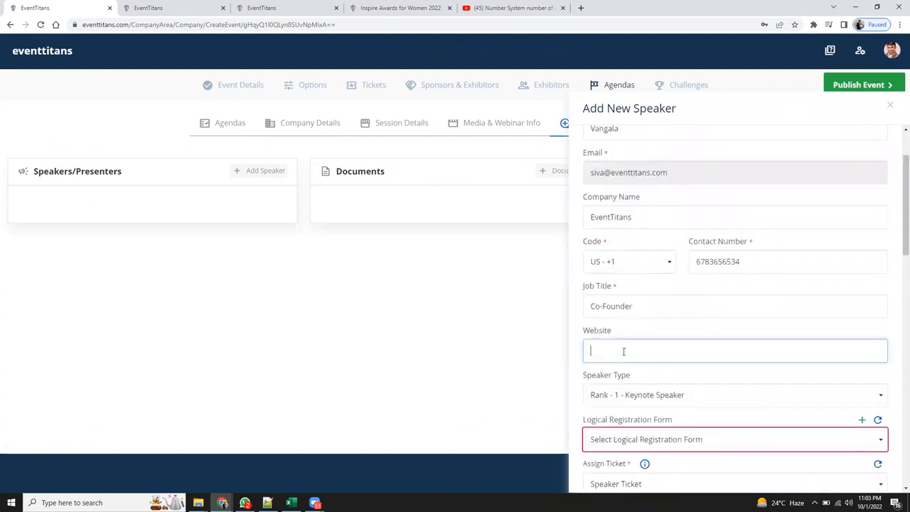
pyautogui.scroll(1, 624, 351)
pyautogui.scroll(-10, 623, 353)
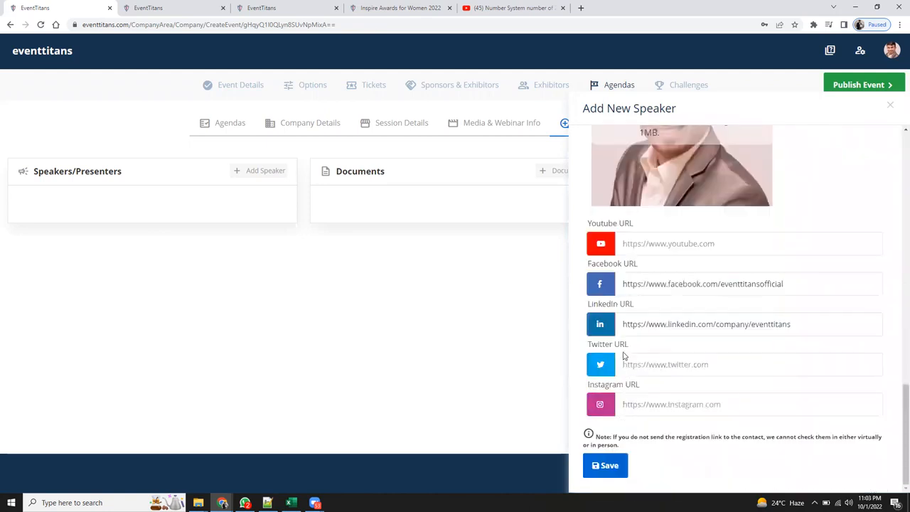
pyautogui.scroll(10, 624, 355)
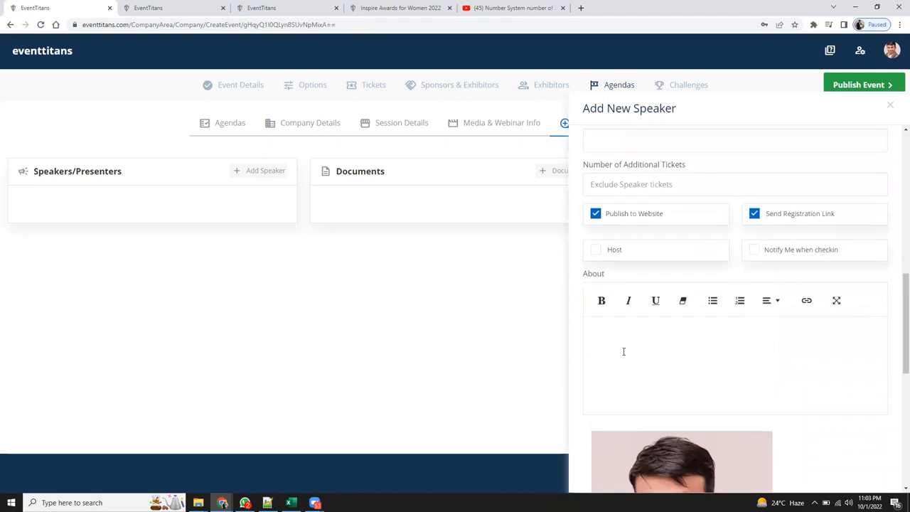
pyautogui.scroll(3, 624, 351)
pyautogui.click(621, 229)
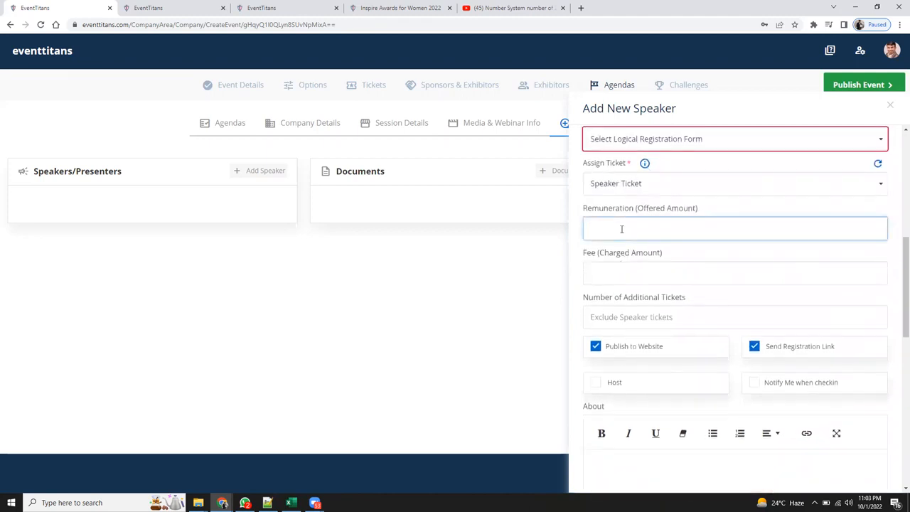
pyautogui.write('5000')
pyautogui.click(628, 268)
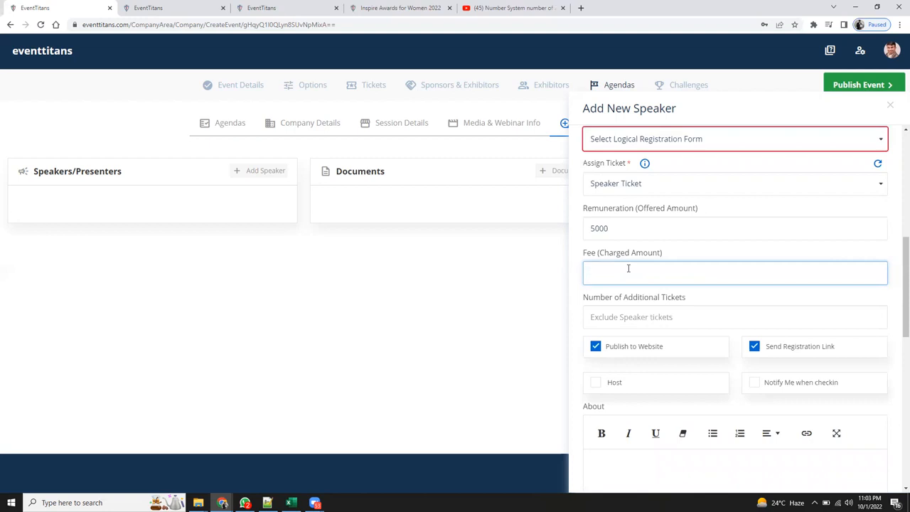
pyautogui.write('2000')
pyautogui.doubleClick(629, 269)
pyautogui.press('BackSpace')
pyautogui.doubleClick(617, 226)
pyautogui.press('BackSpace')
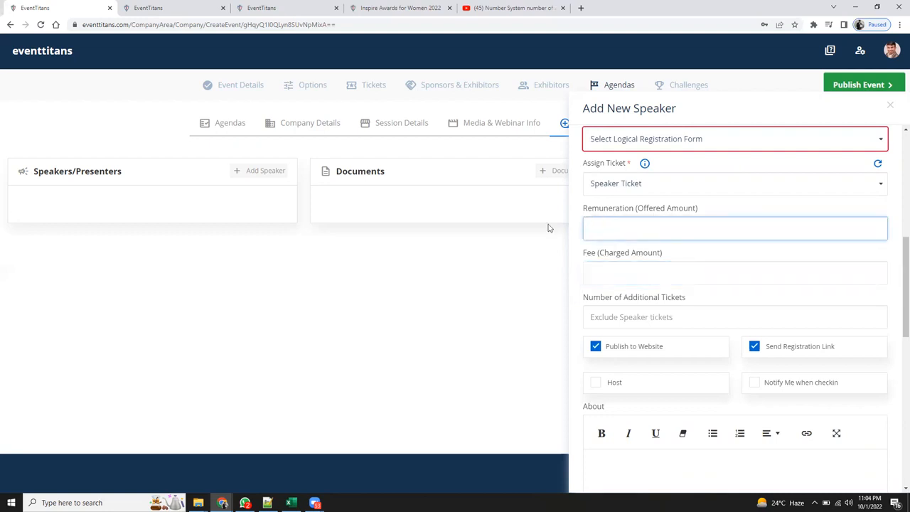
# Step: Set Number of Additional Tickets to 10 for the speaker
pyautogui.click(618, 317)
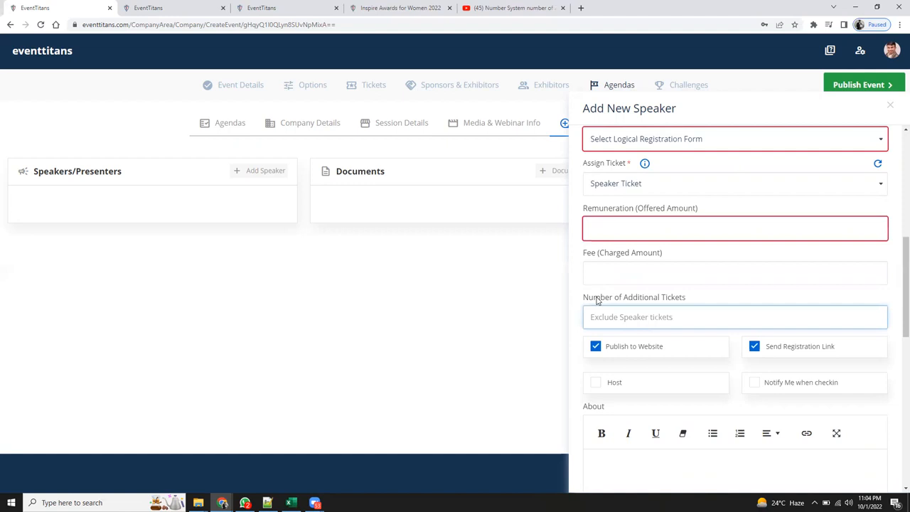
pyautogui.moveTo(581, 298); pyautogui.dragTo(689, 303)
pyautogui.click(676, 317)
pyautogui.write('10')
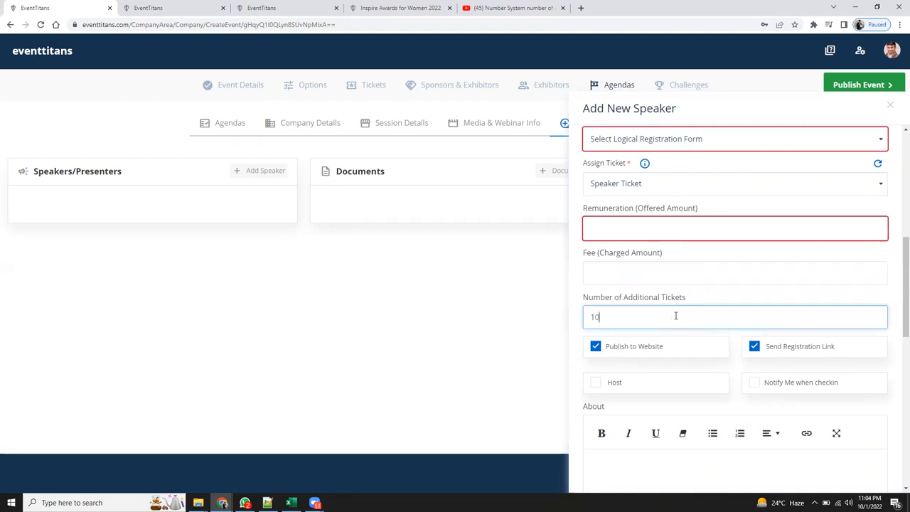
pyautogui.scroll(-3, 675, 316)
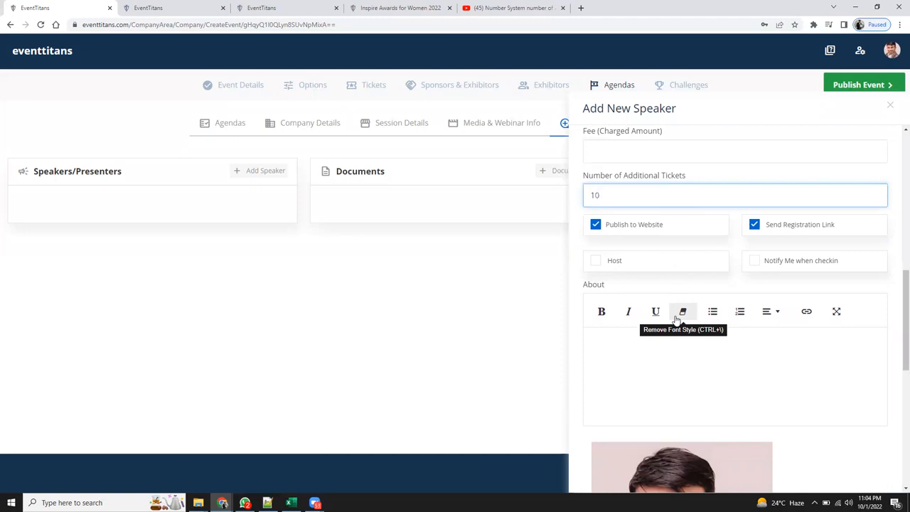
pyautogui.click(653, 249)
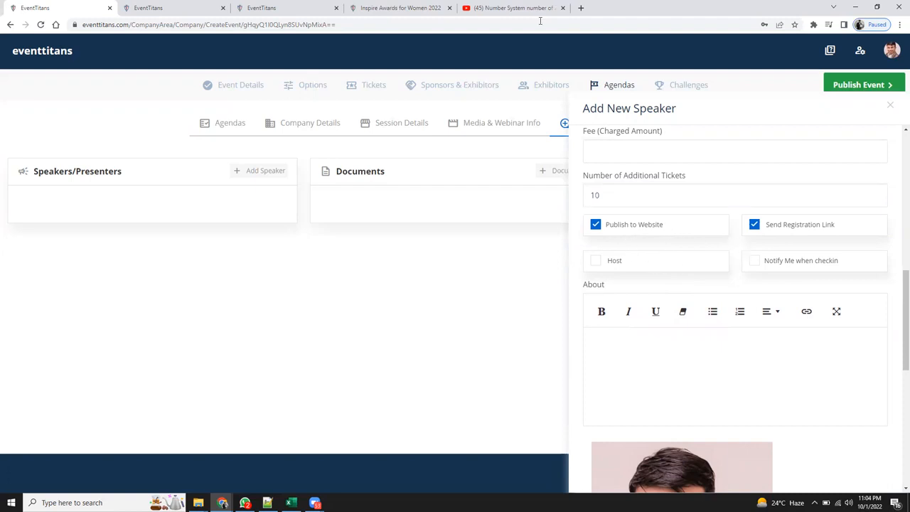
pyautogui.click(424, 6)
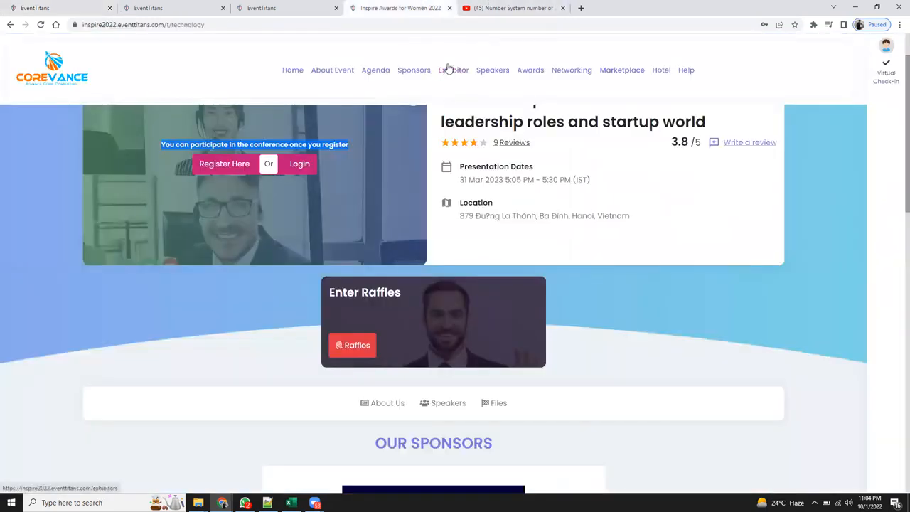
# Step: Review the public Speakers page and a keynote speaker's profile on the Inspire Awards website
pyautogui.click(495, 71)
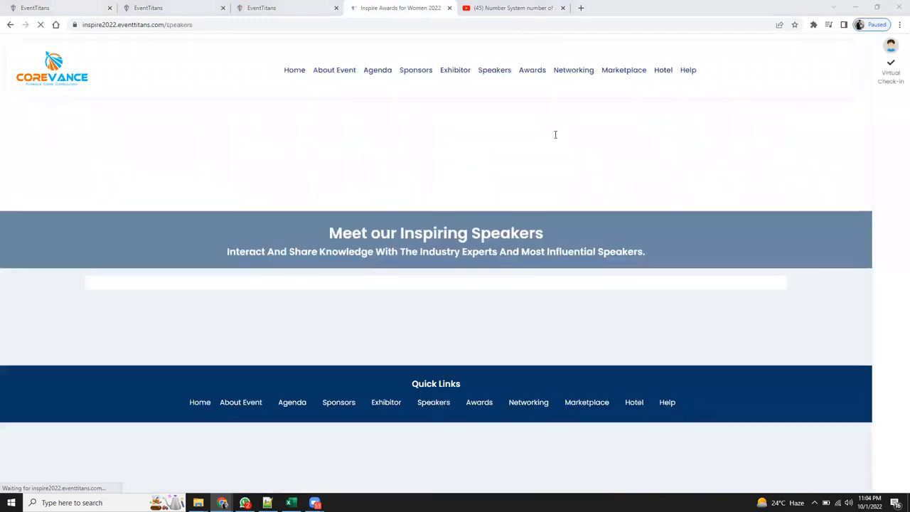
pyautogui.scroll(-5, 358, 369)
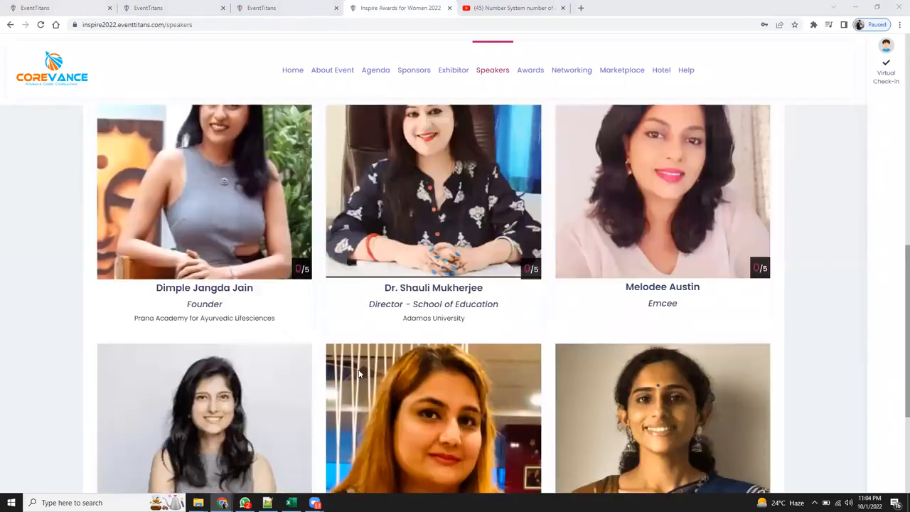
pyautogui.scroll(5, 356, 369)
pyautogui.click(43, 8)
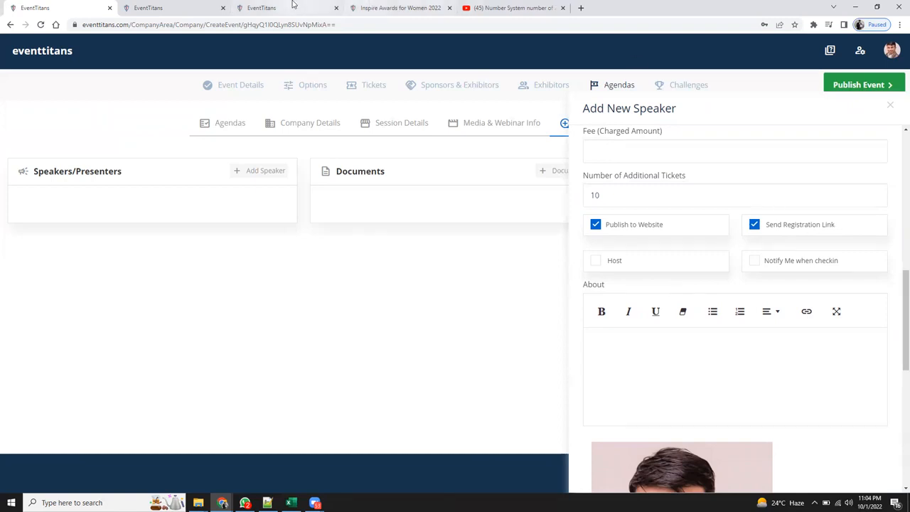
pyautogui.click(400, 8)
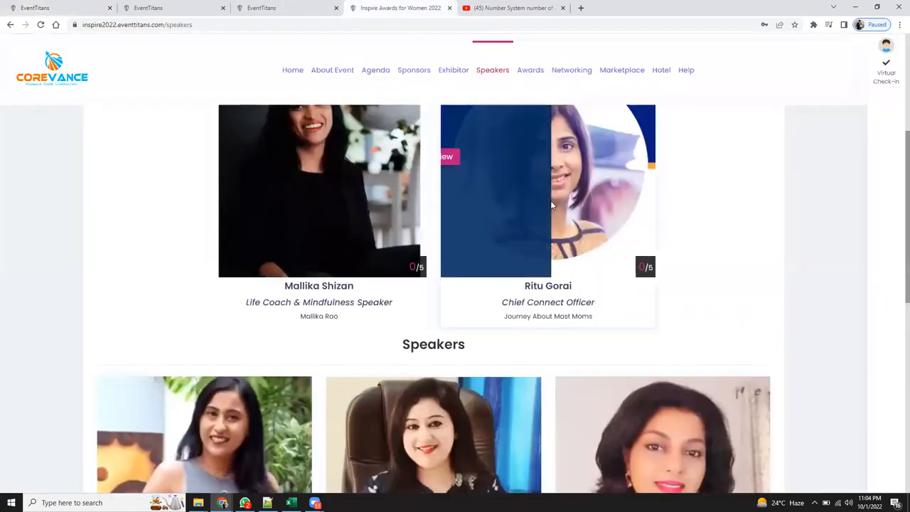
pyautogui.scroll(4, 550, 203)
pyautogui.scroll(-3, 550, 203)
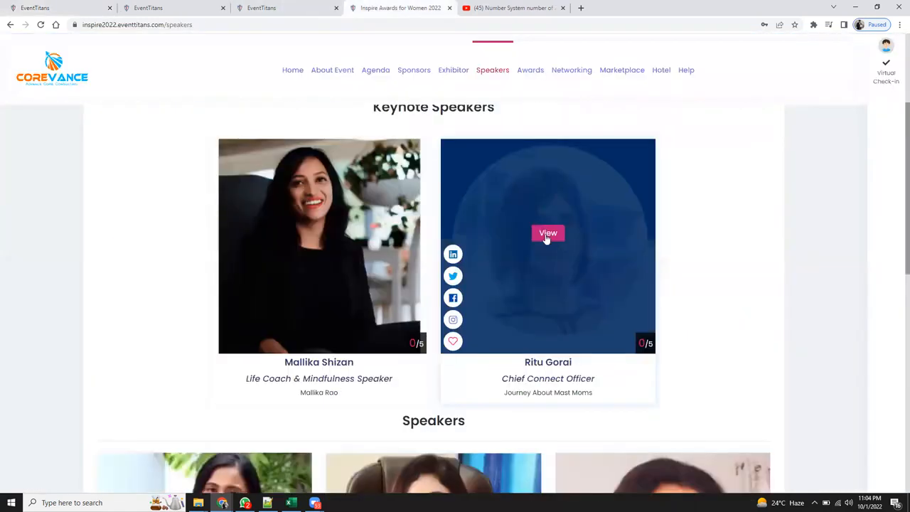
pyautogui.click(546, 234)
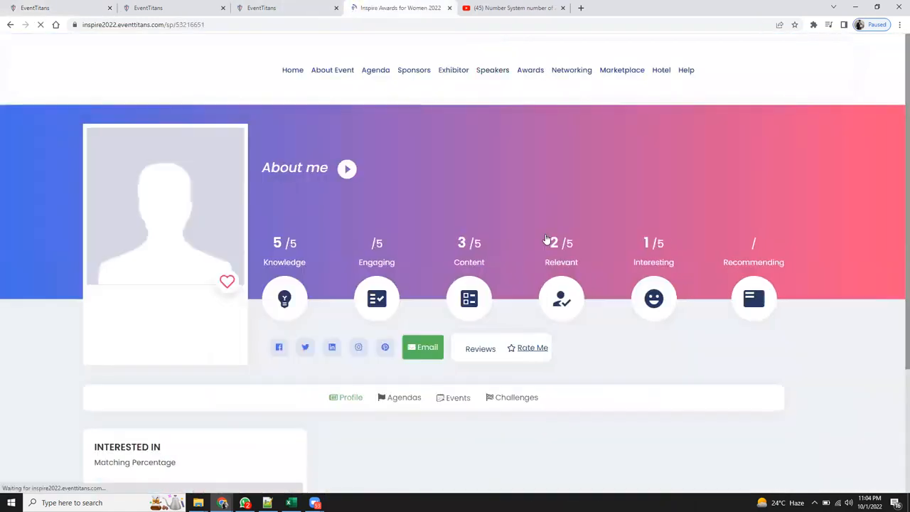
pyautogui.scroll(-2, 546, 239)
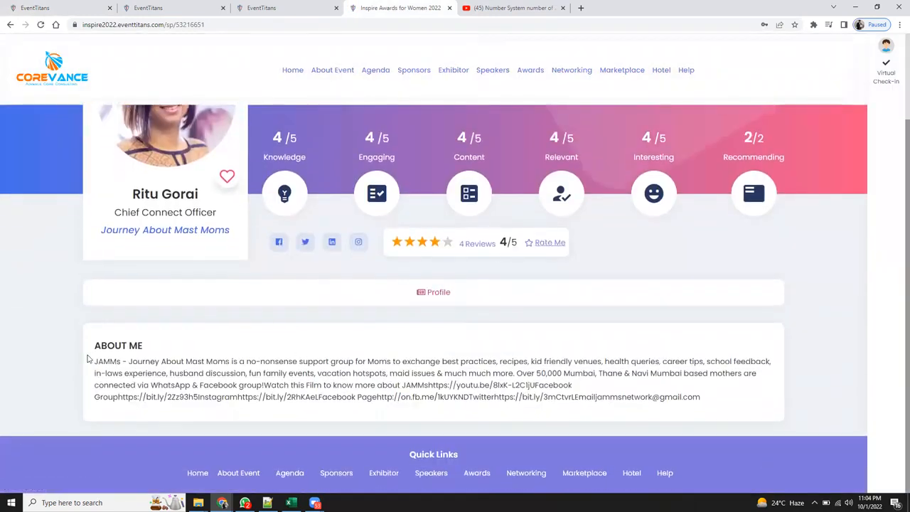
pyautogui.scroll(1, 463, 273)
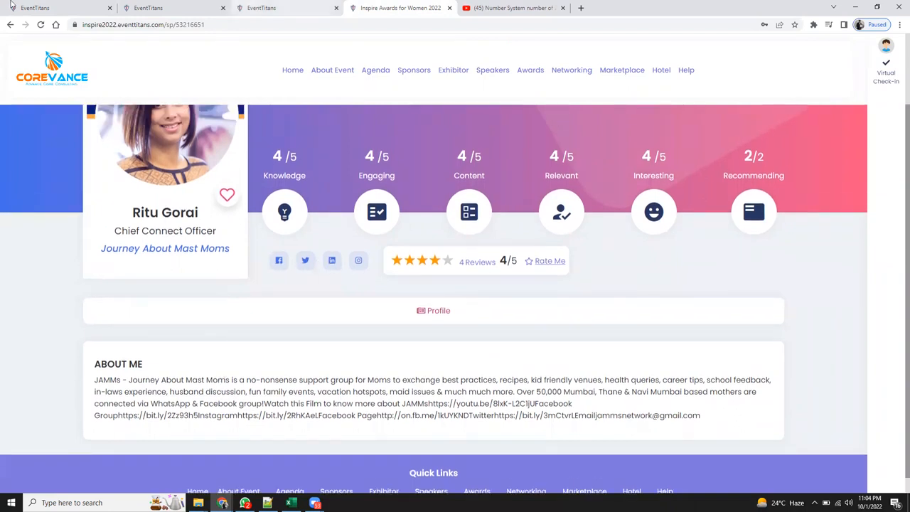
pyautogui.click(12, 7)
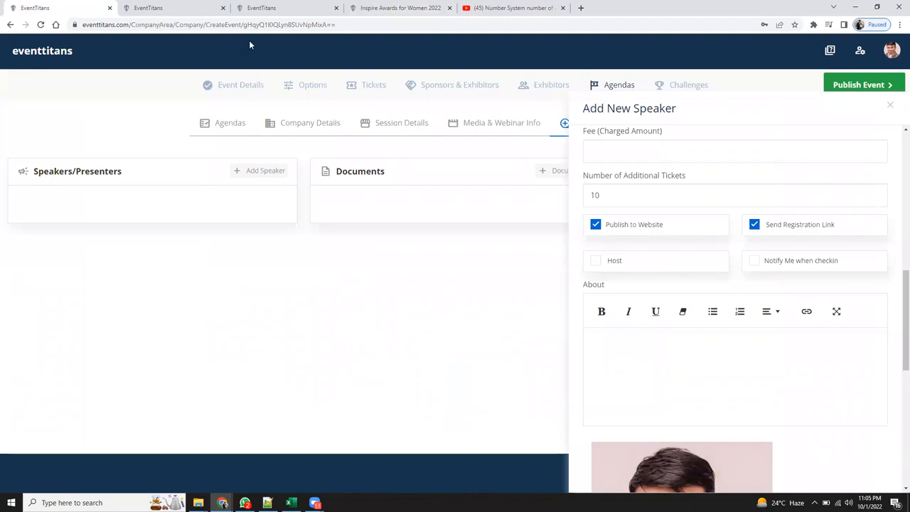
# Step: Try the mark-as-host option, then review the Panel 1 session on the public agenda
pyautogui.click(596, 261)
pyautogui.click(398, 8)
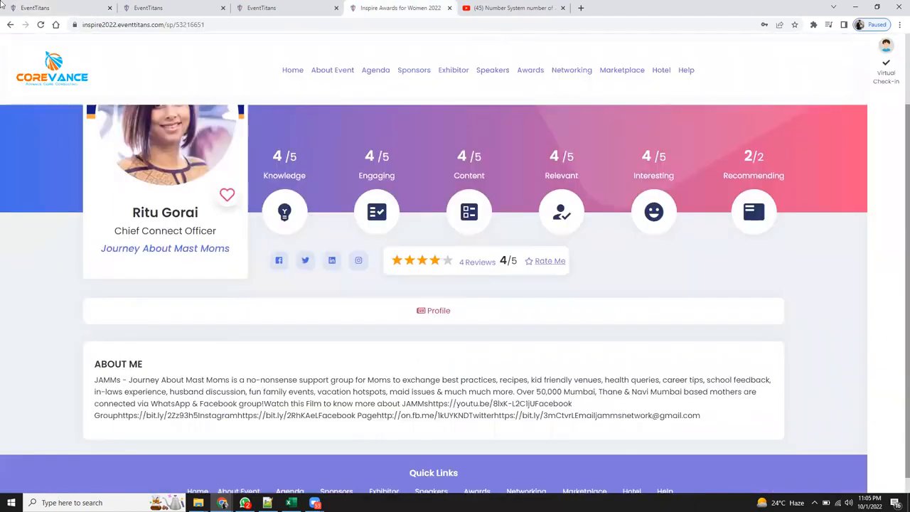
pyautogui.click(362, 73)
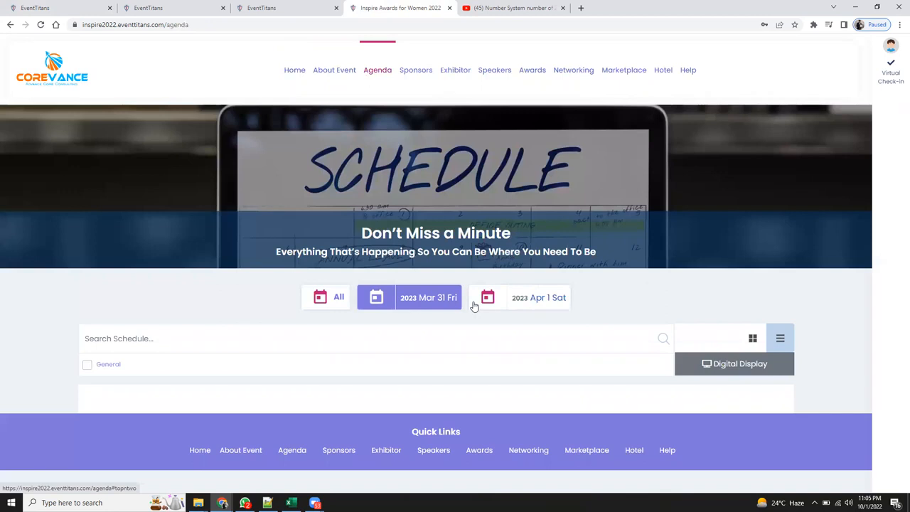
pyautogui.scroll(-4, 475, 306)
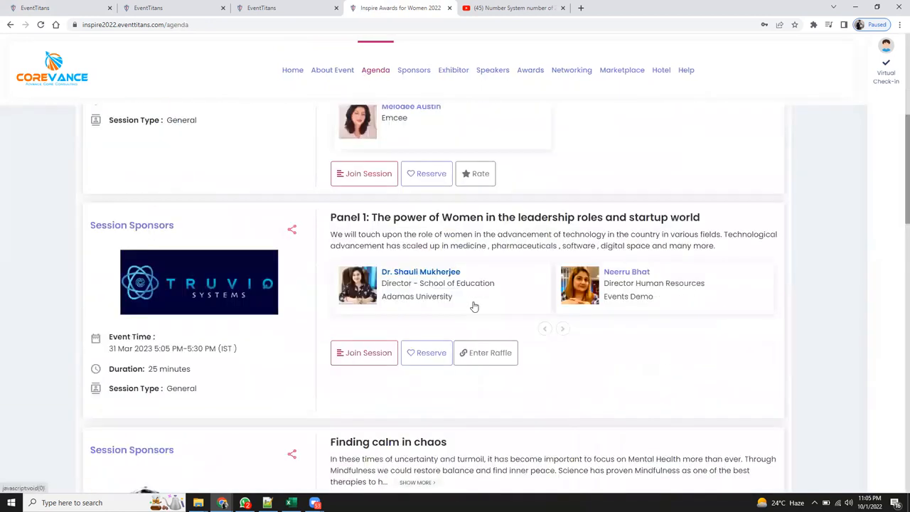
pyautogui.click(456, 216)
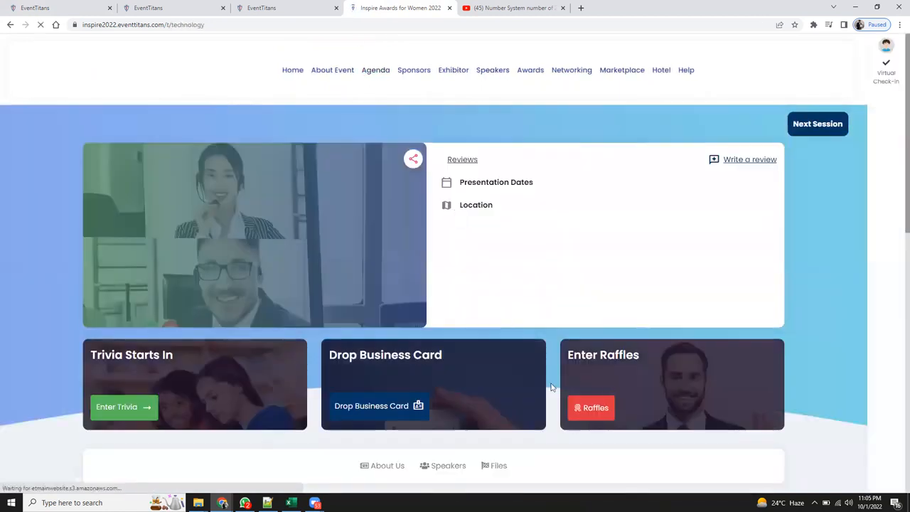
pyautogui.scroll(-10, 552, 390)
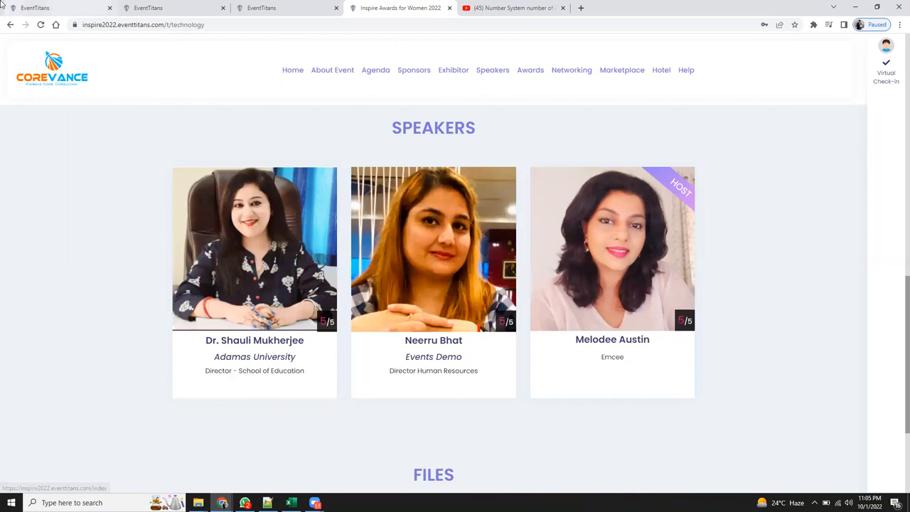
pyautogui.click(71, 7)
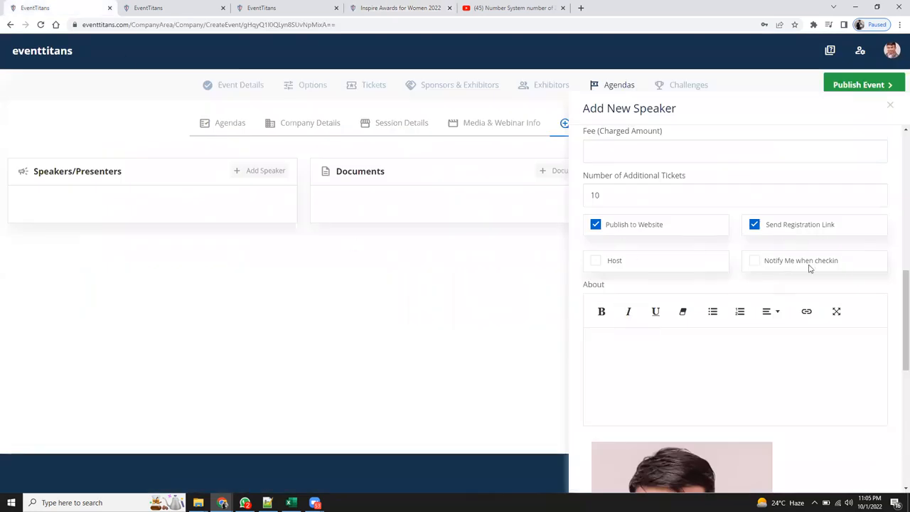
# Step: Save the Add New Speaker form so the EventTitans Co-Founder joins Speakers/Presenters
pyautogui.moveTo(846, 262); pyautogui.dragTo(754, 261)
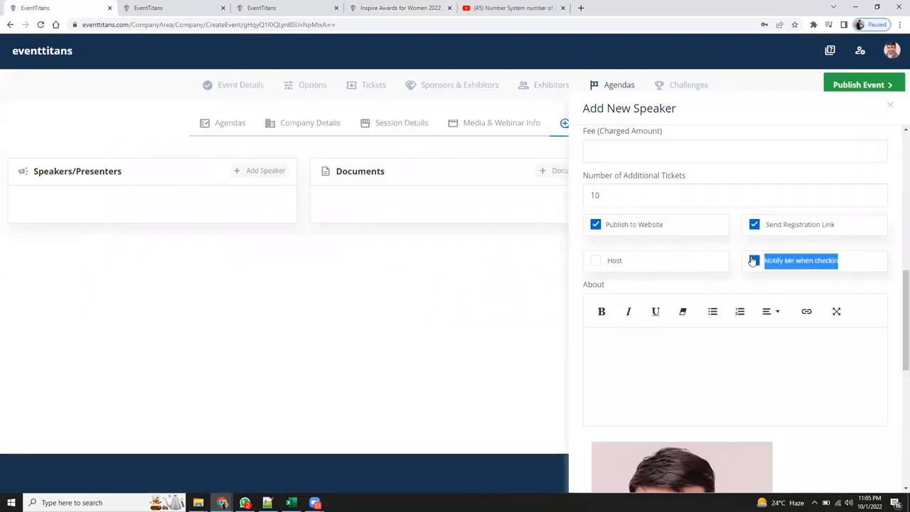
pyautogui.click(710, 382)
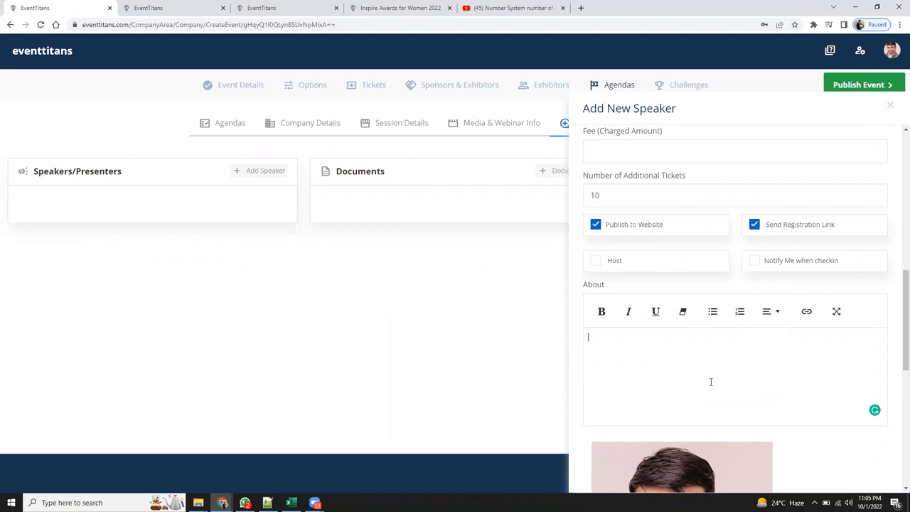
pyautogui.scroll(-5, 710, 382)
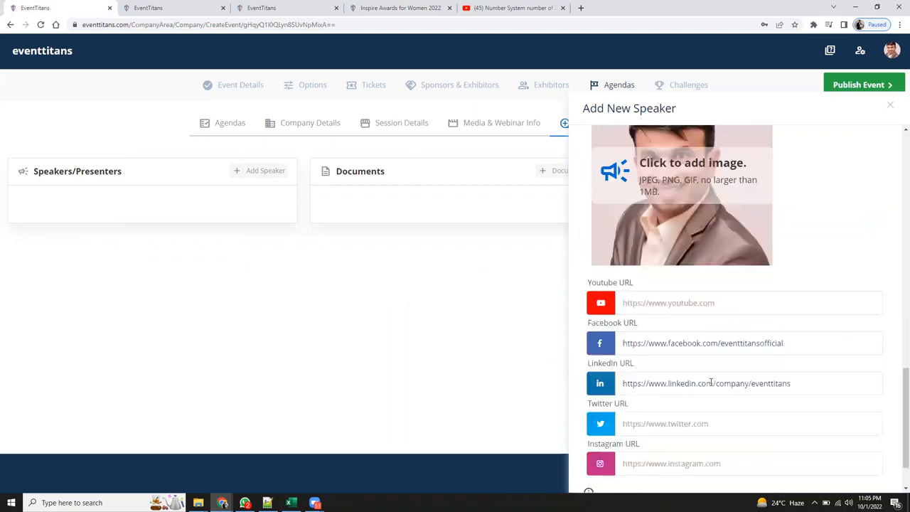
pyautogui.scroll(4, 711, 384)
pyautogui.scroll(-3, 710, 386)
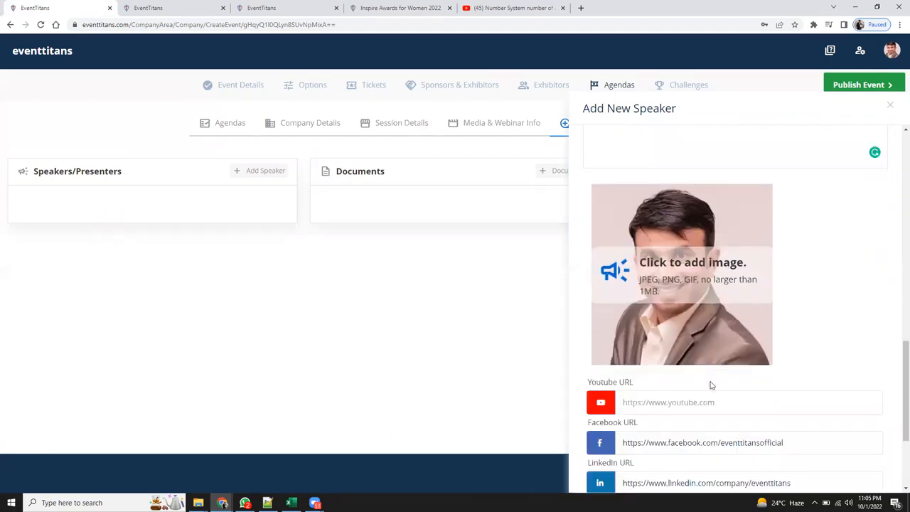
pyautogui.scroll(-3, 710, 386)
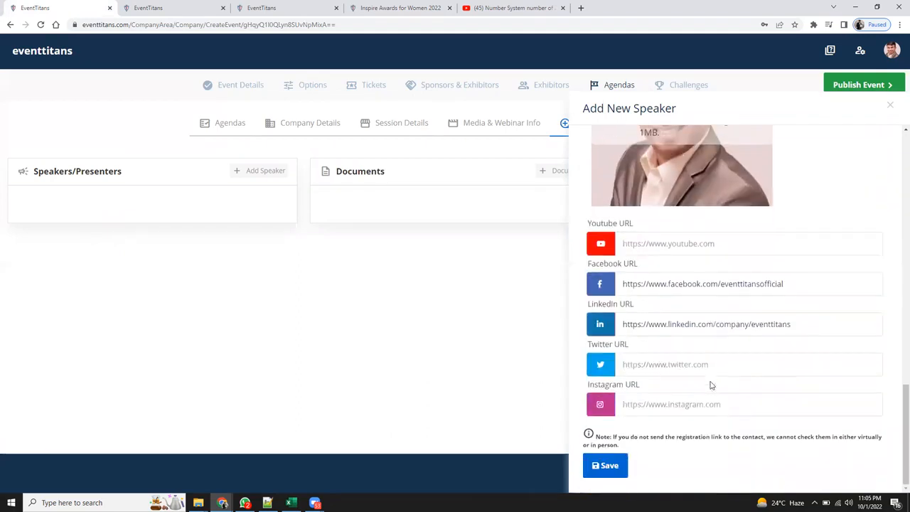
pyautogui.click(610, 466)
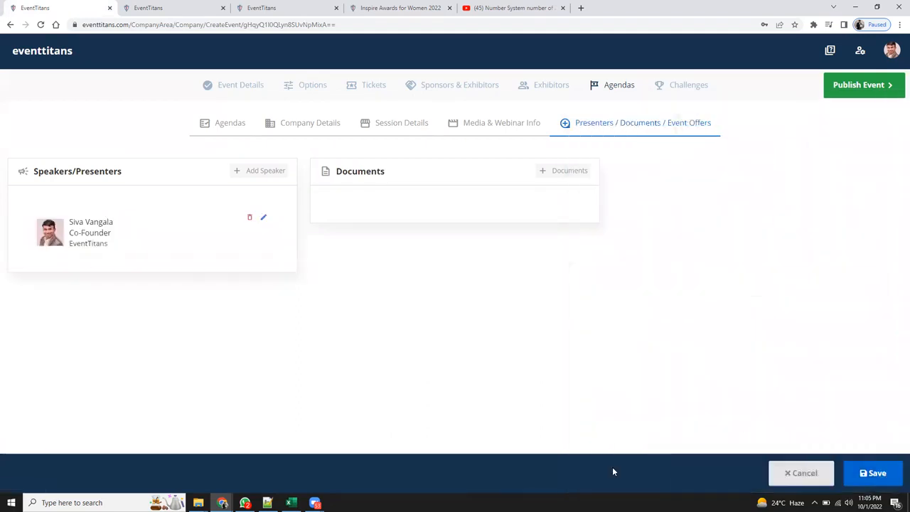
pyautogui.click(554, 180)
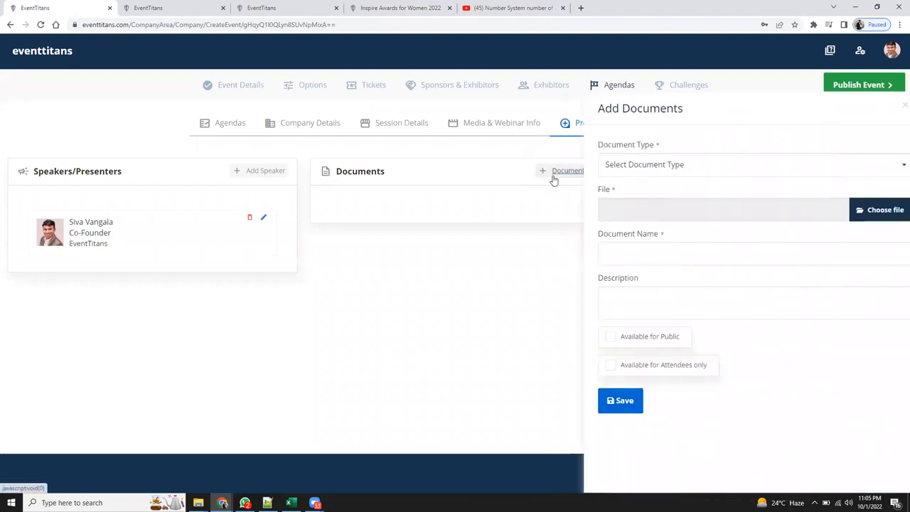
pyautogui.click(704, 166)
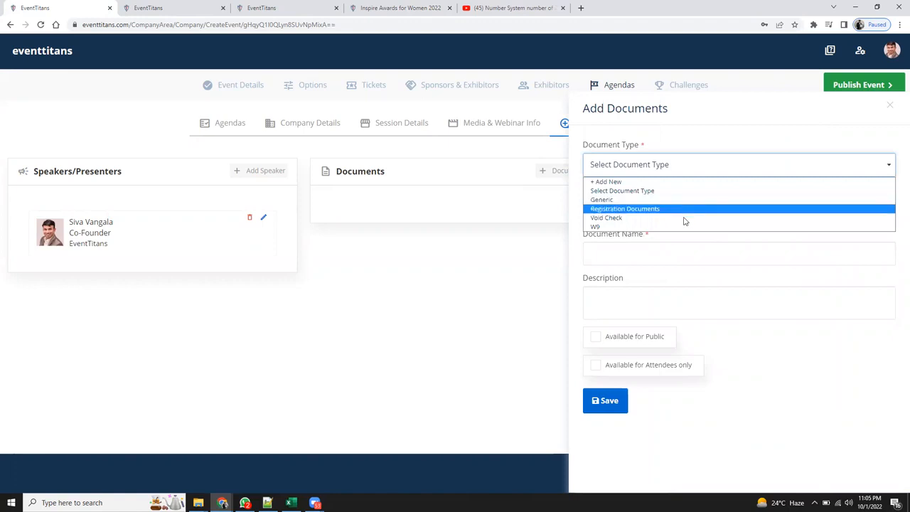
pyautogui.click(894, 149)
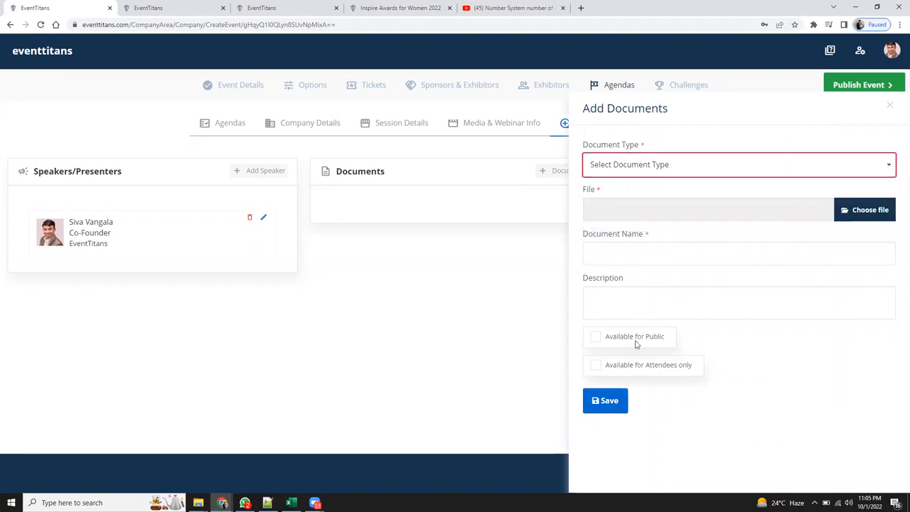
pyautogui.click(597, 339)
pyautogui.click(597, 338)
pyautogui.click(887, 107)
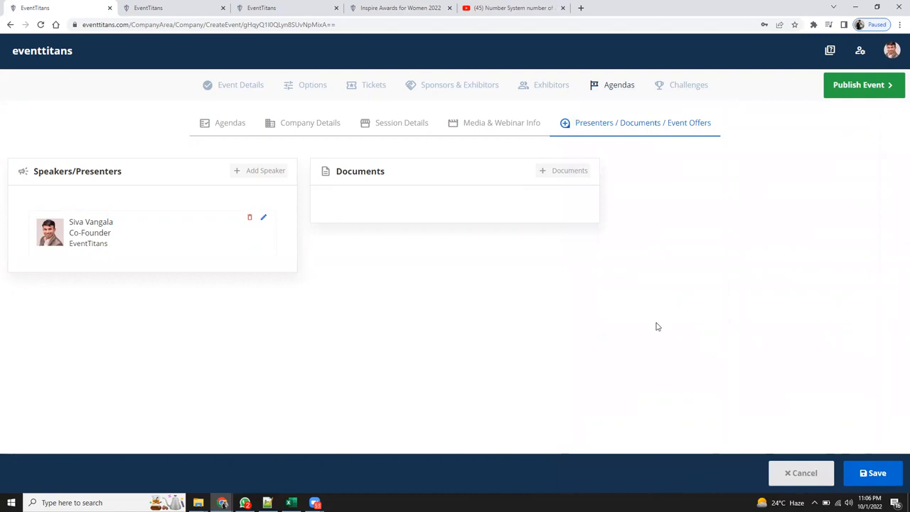
# Step: Save the Welcome Note session, then open the Tickets step's ticket list
pyautogui.click(869, 478)
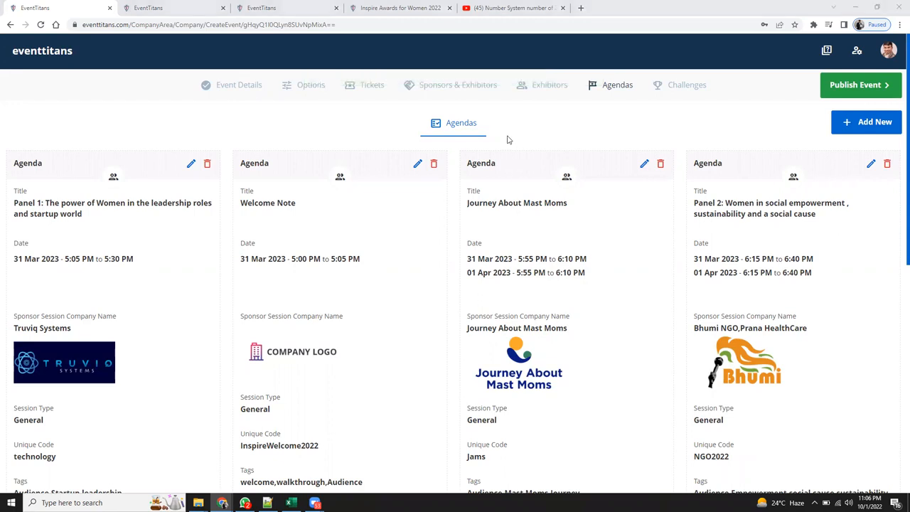
pyautogui.click(373, 85)
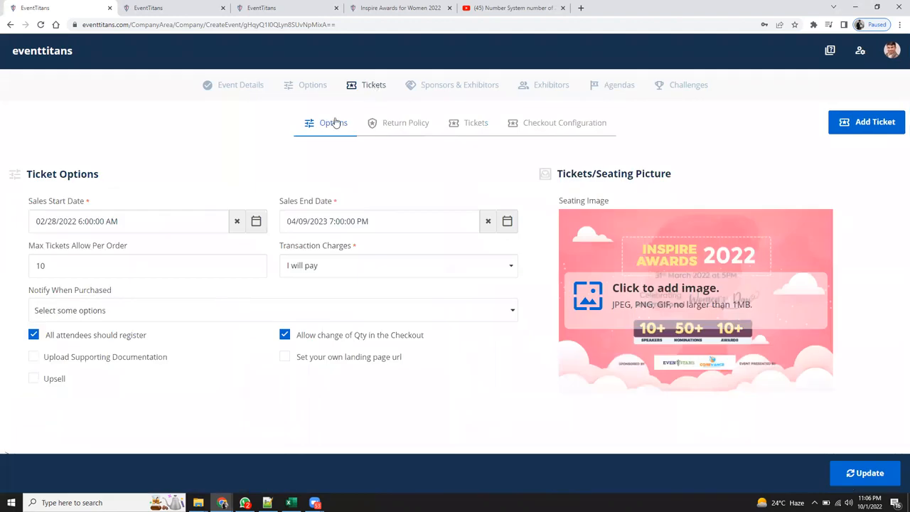
pyautogui.click(476, 123)
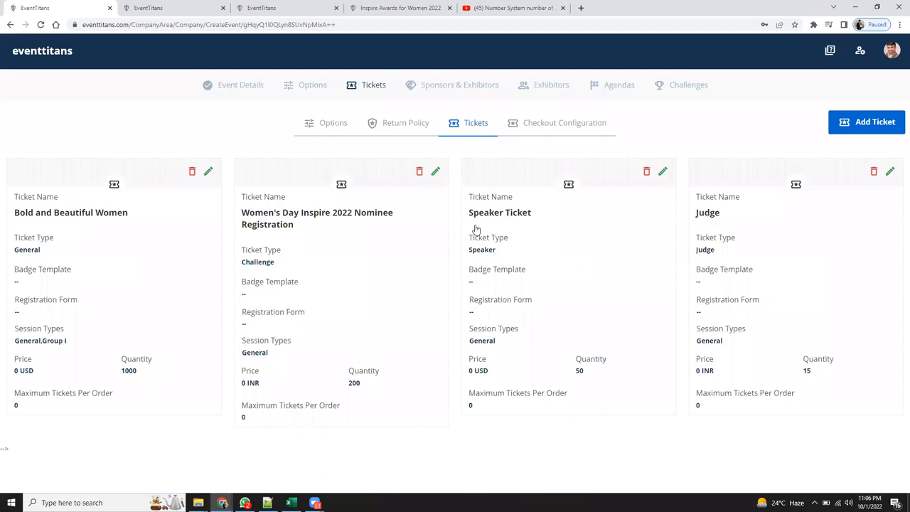
# Step: View the first speaker's full profile and rating scores on the public event website
pyautogui.click(333, 7)
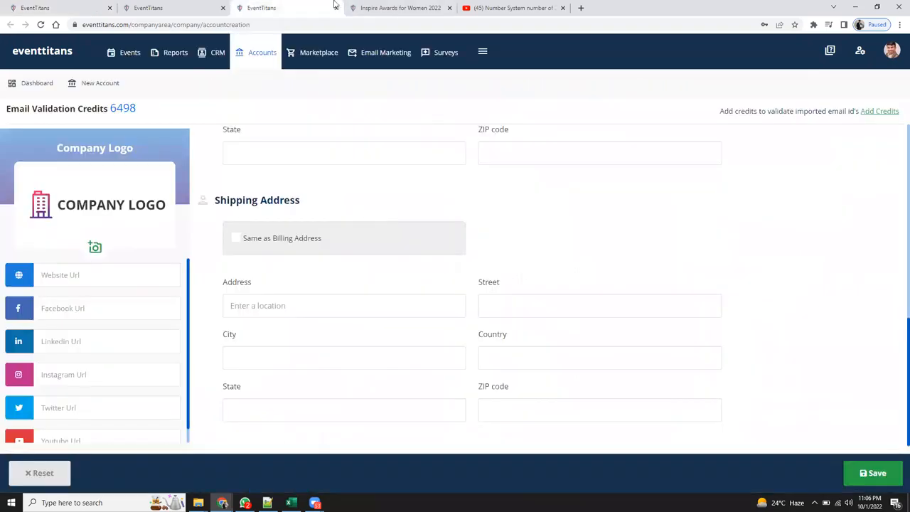
pyautogui.click(373, 5)
pyautogui.moveTo(409, 312)
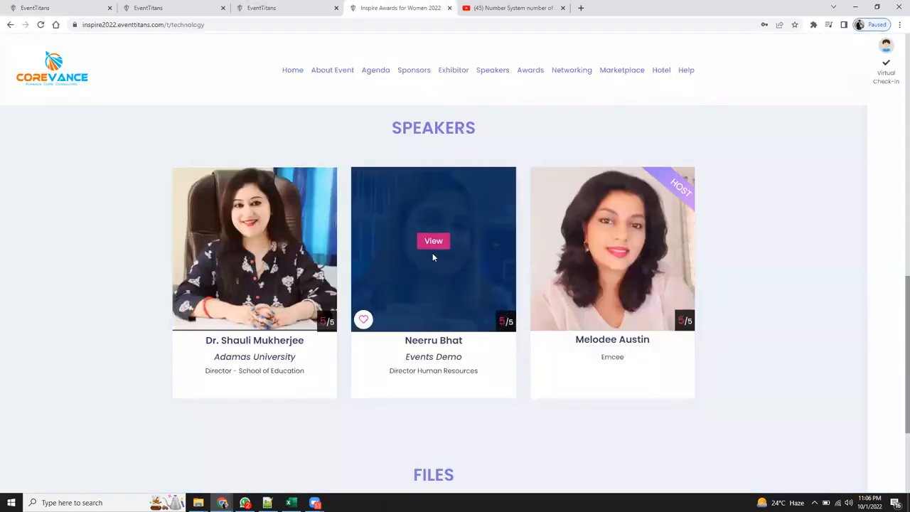
pyautogui.moveTo(247, 240)
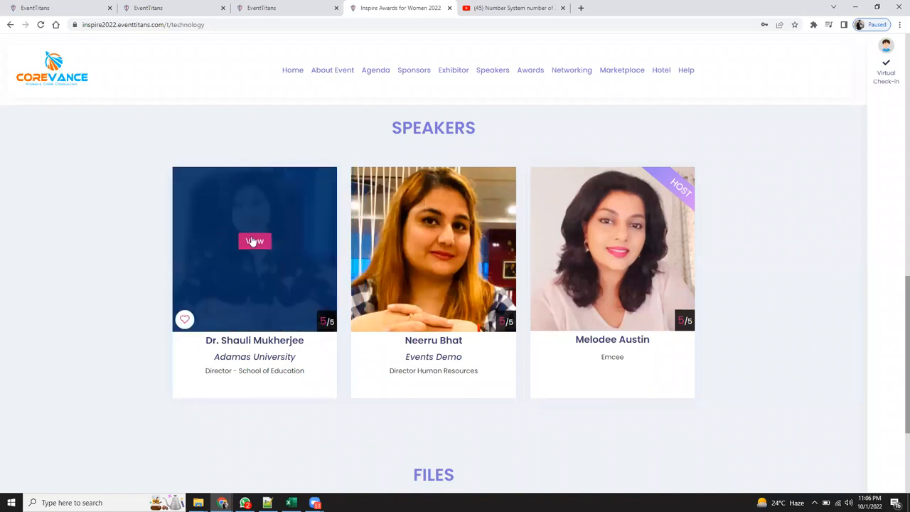
pyautogui.click(255, 241)
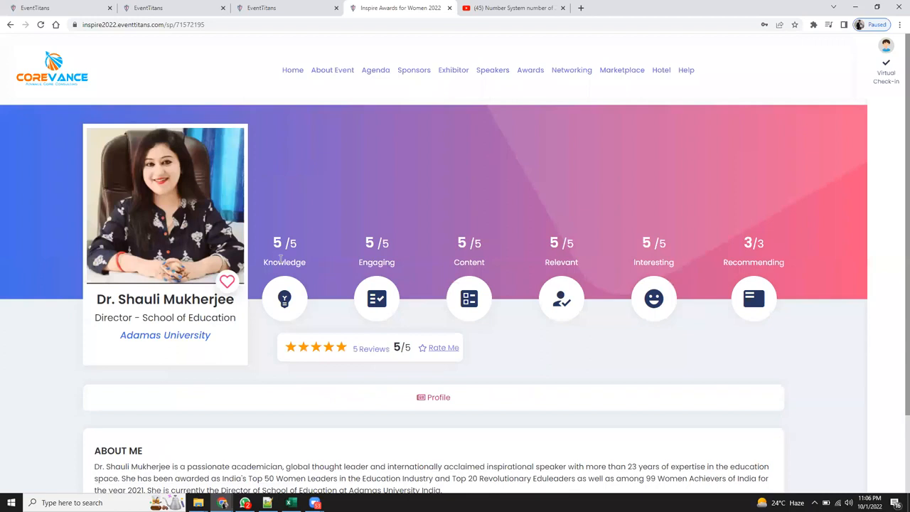
pyautogui.moveTo(270, 249); pyautogui.dragTo(765, 246)
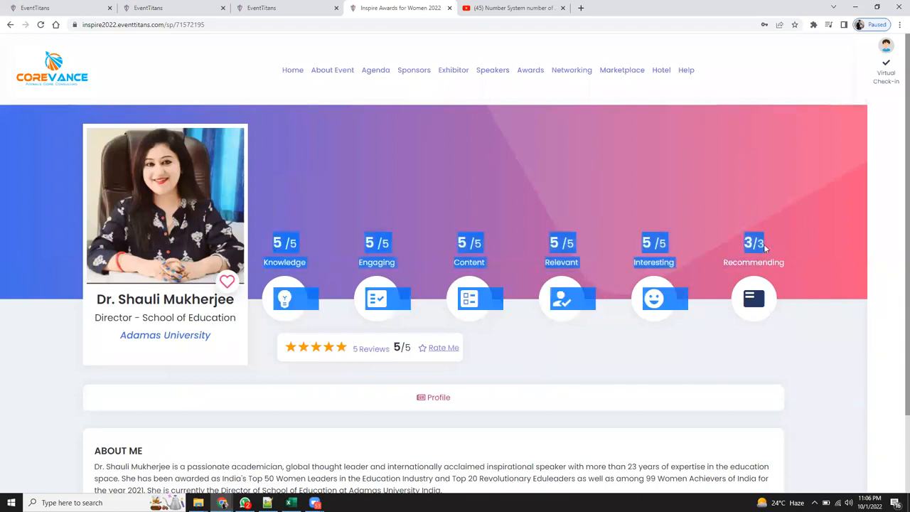
pyautogui.click(518, 132)
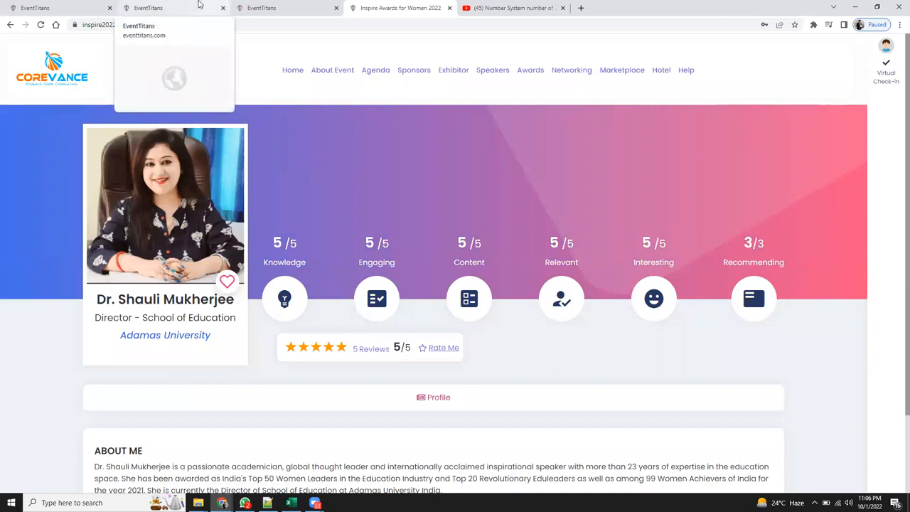
pyautogui.click(54, 8)
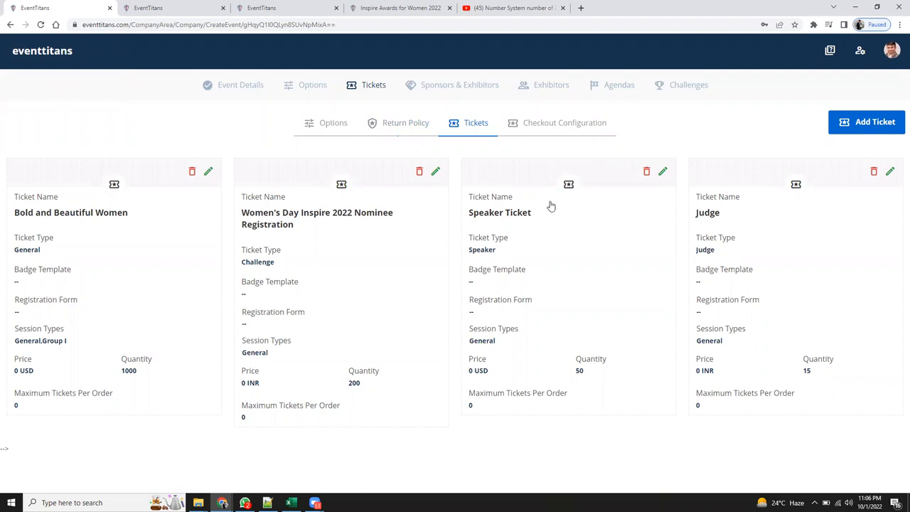
# Step: Edit the Speaker Ticket and toggle Show Speaker Info in Same Page on, then off
pyautogui.moveTo(469, 197); pyautogui.dragTo(514, 257)
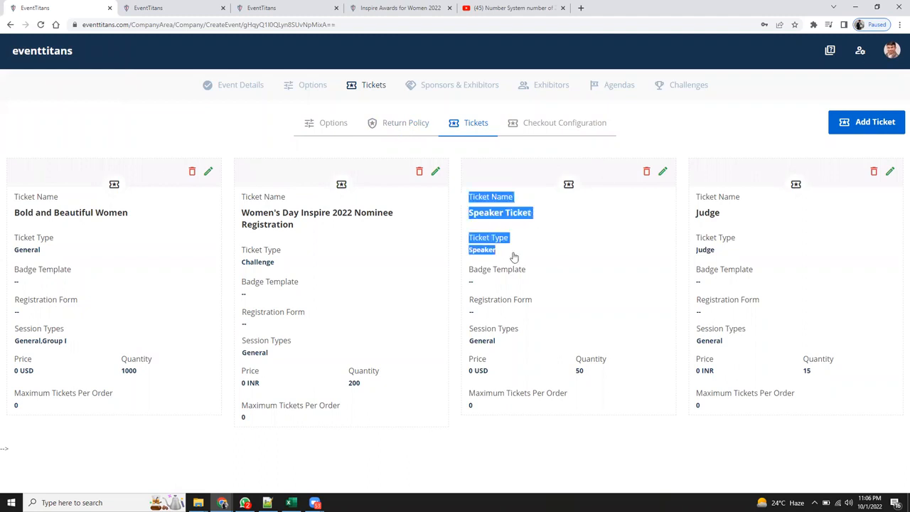
pyautogui.click(663, 172)
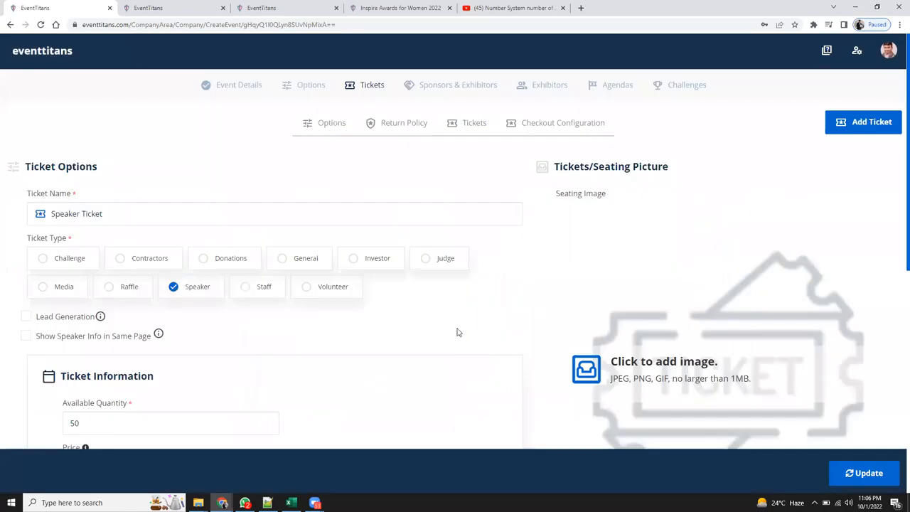
pyautogui.scroll(-1, 455, 337)
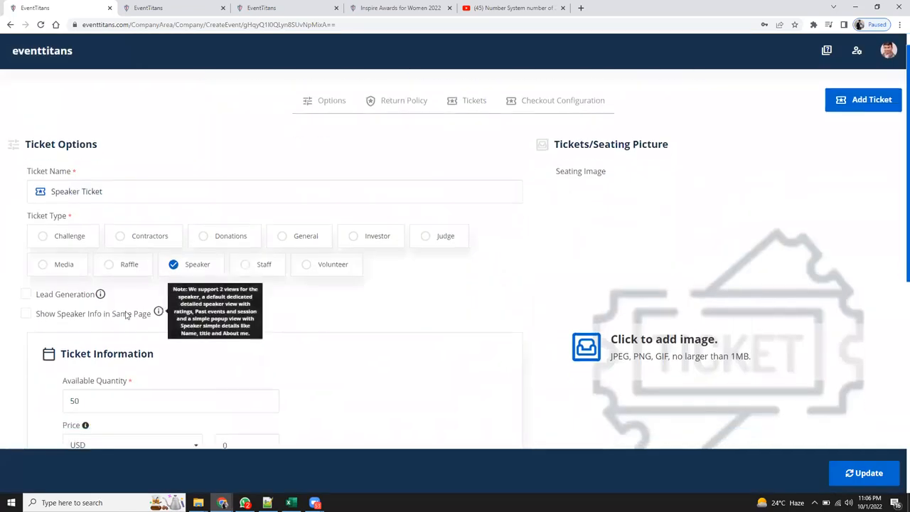
pyautogui.click(26, 314)
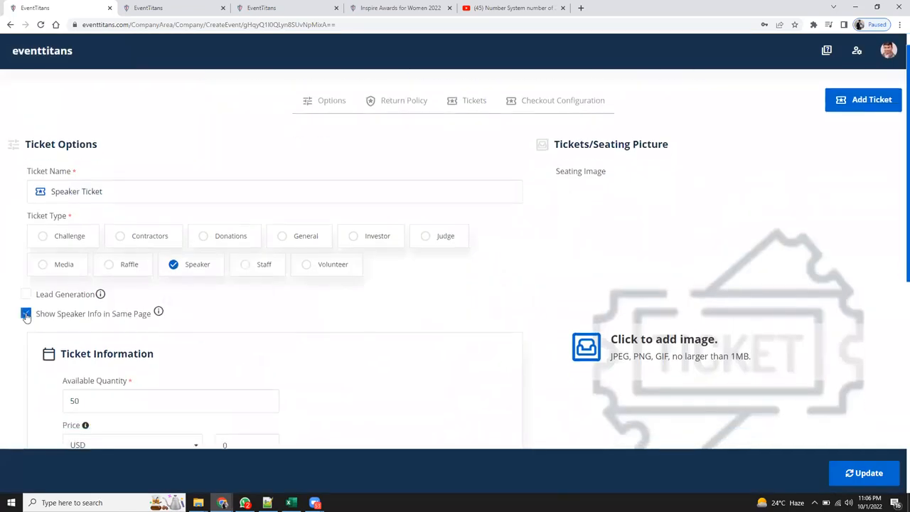
pyautogui.moveTo(160, 315)
pyautogui.click(25, 315)
# Step: Compare with the speaker profile on the public website, then return to the ticket form
pyautogui.click(395, 8)
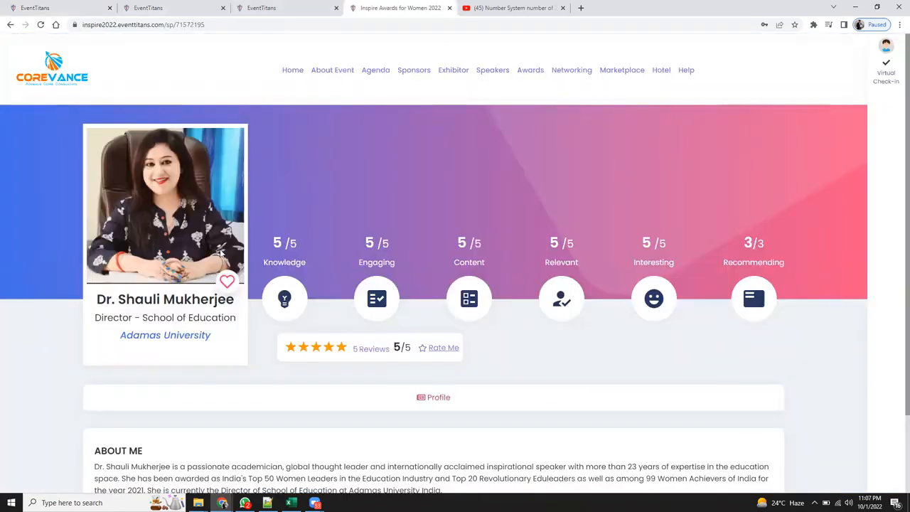
pyautogui.scroll(-2, 223, 255)
pyautogui.scroll(2, 223, 255)
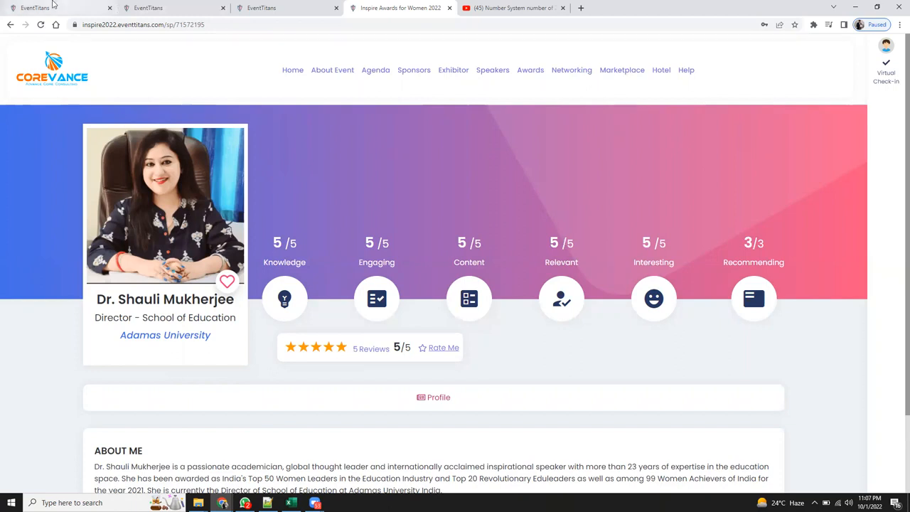
pyautogui.click(55, 7)
pyautogui.scroll(-6, 399, 266)
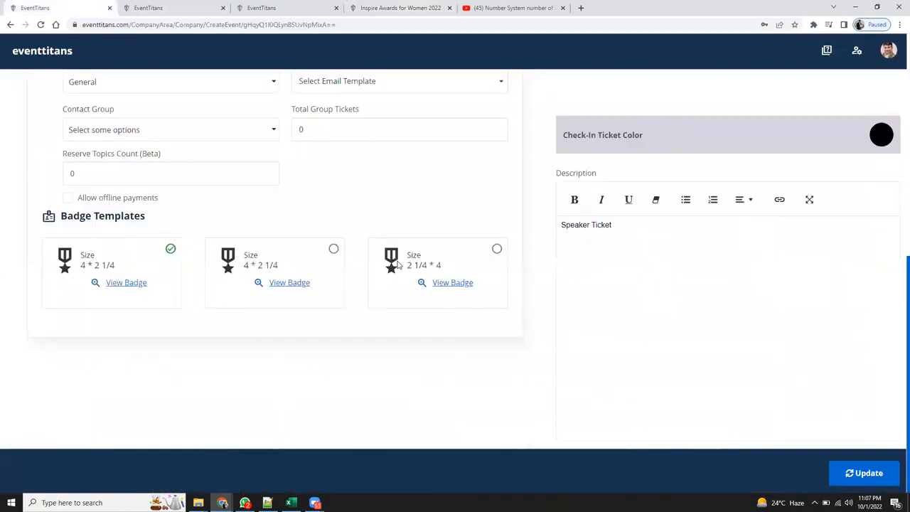
pyautogui.scroll(7, 398, 265)
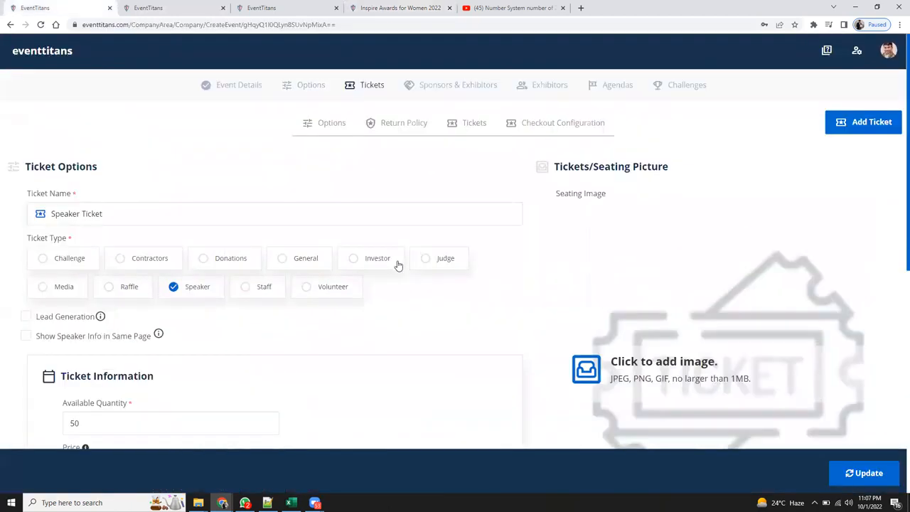